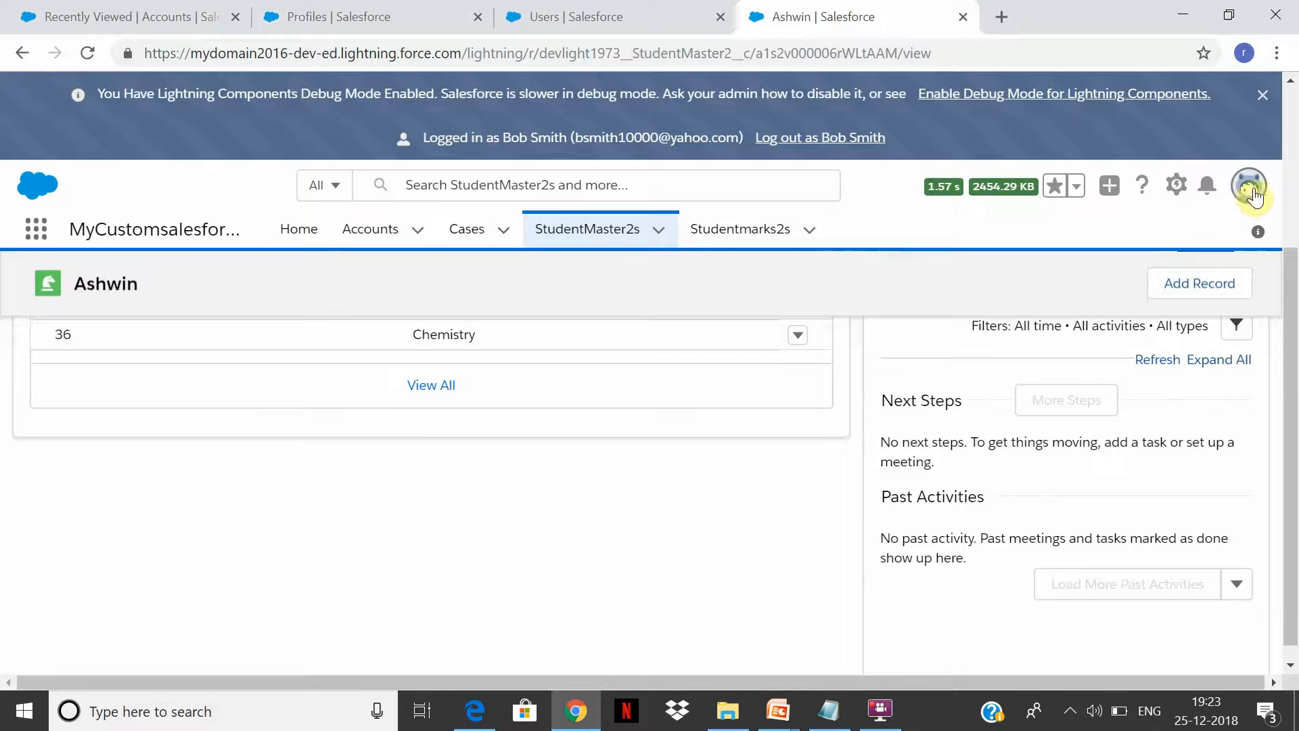
# Log out of the impersonated user's session and log back in to Salesforce with the saved administrator credentials
pyautogui.click(804, 142)
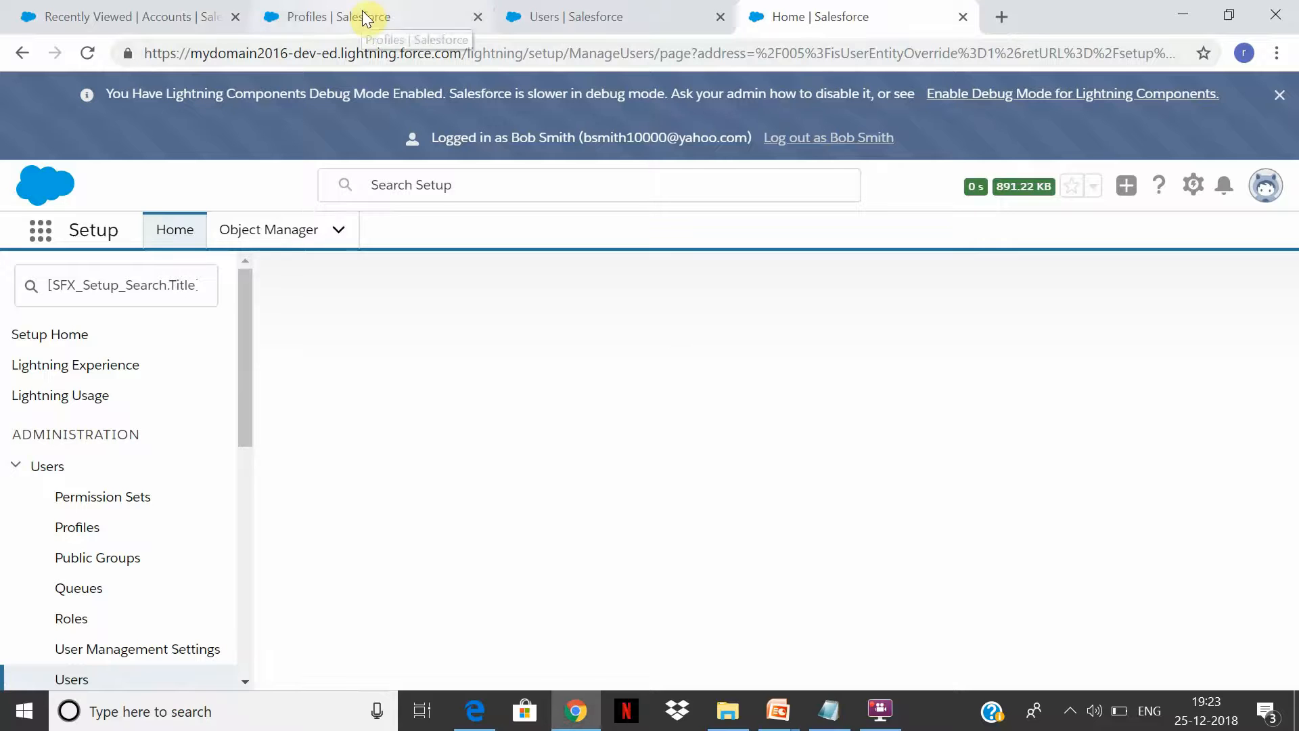
pyautogui.click(840, 138)
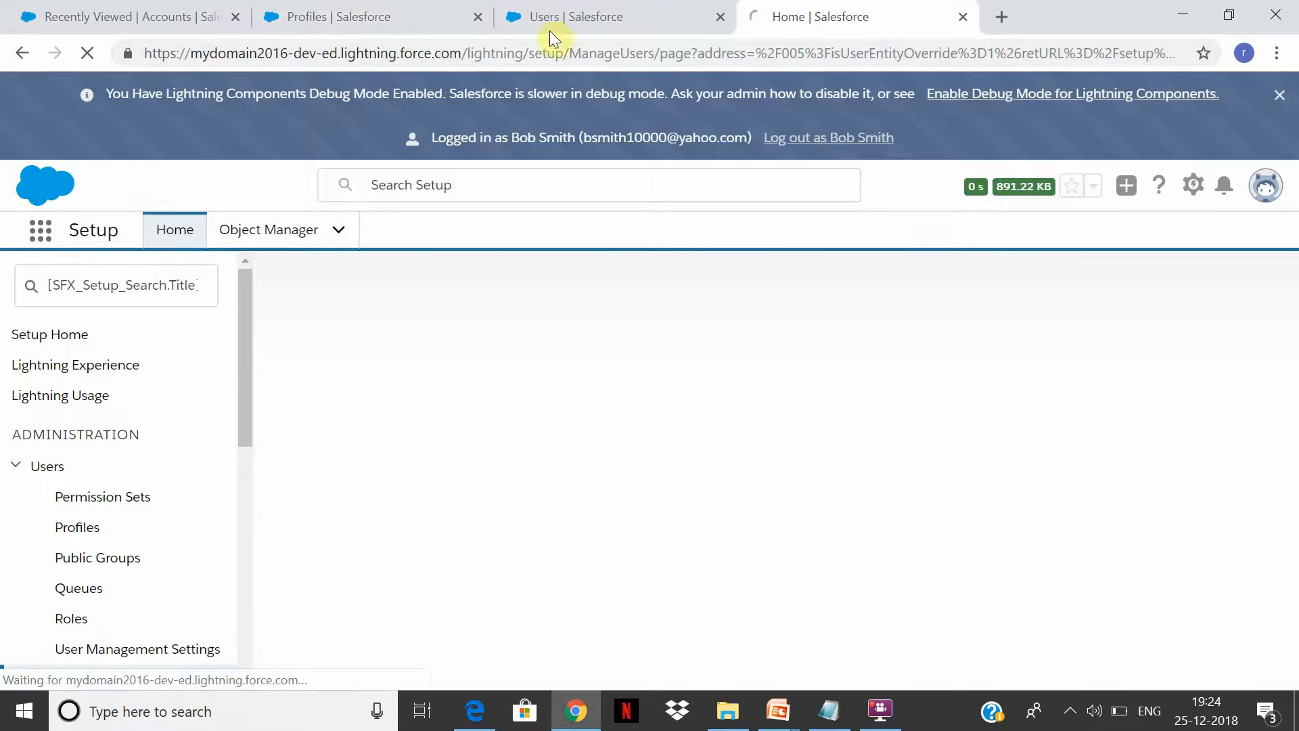
pyautogui.click(465, 15)
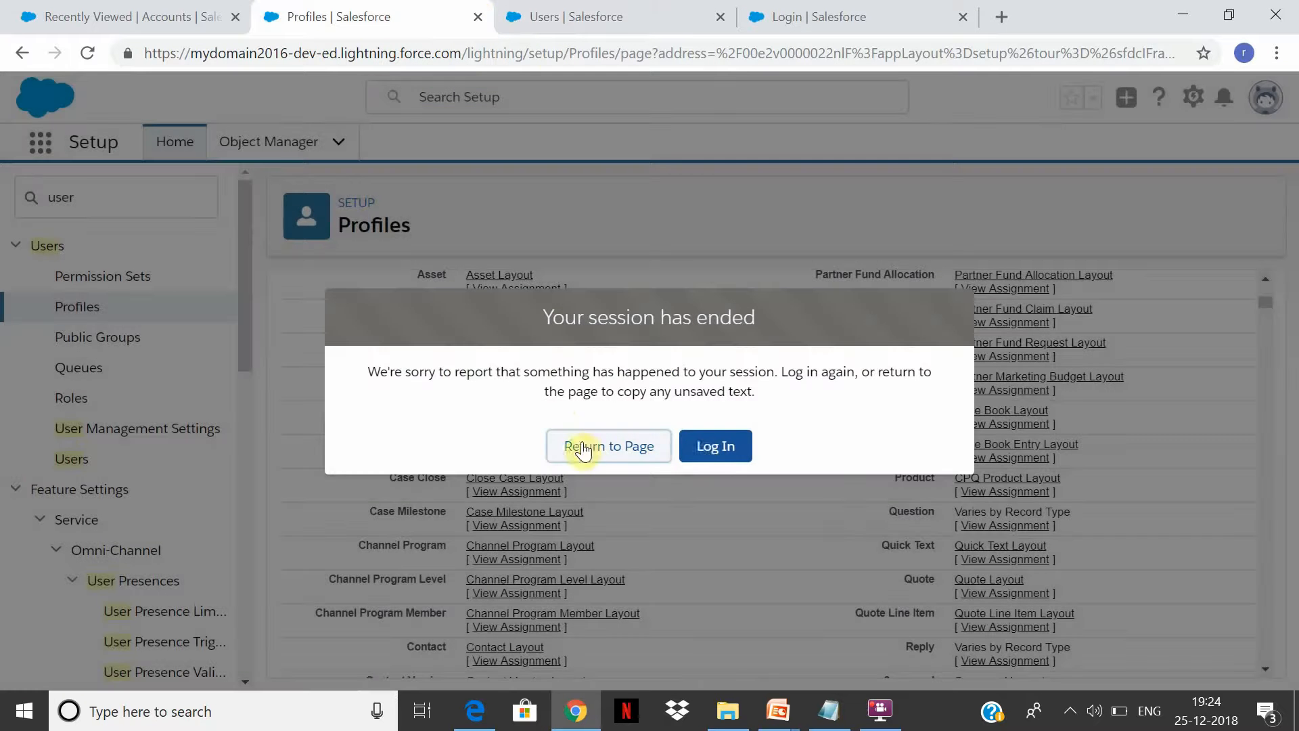
pyautogui.click(713, 448)
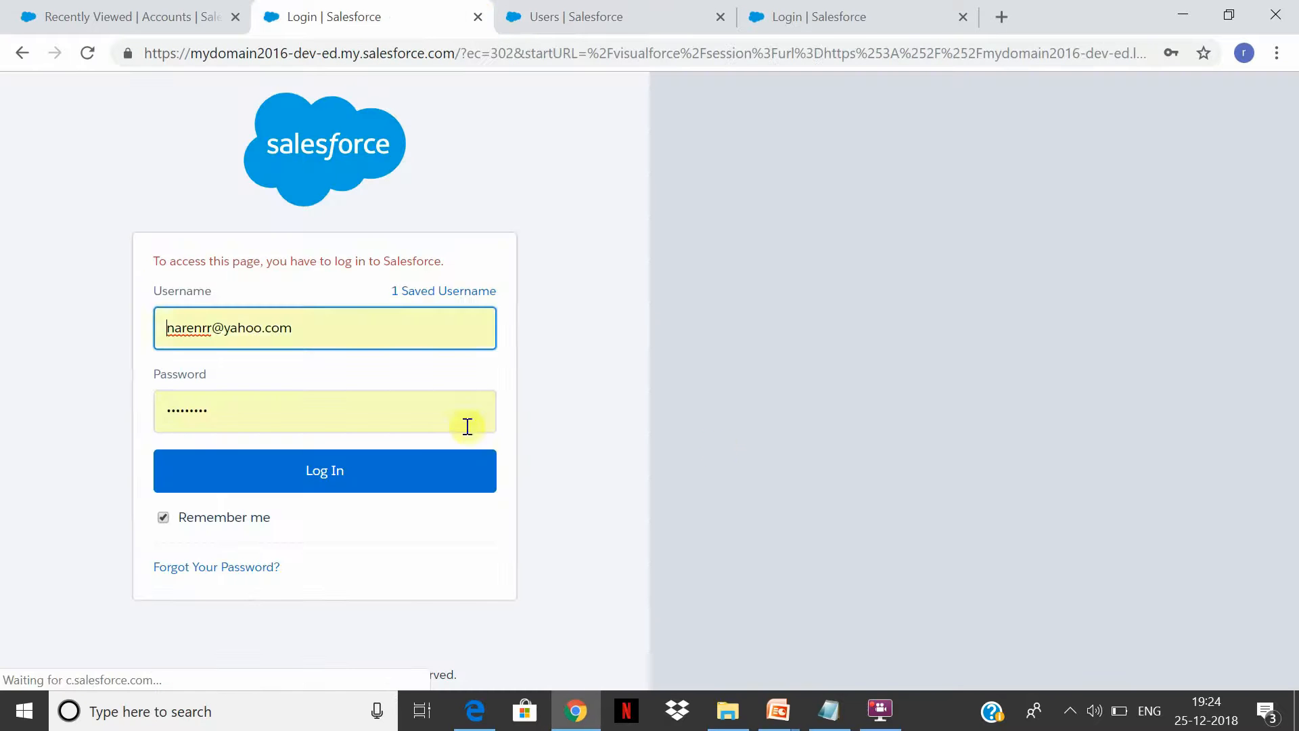
pyautogui.click(401, 472)
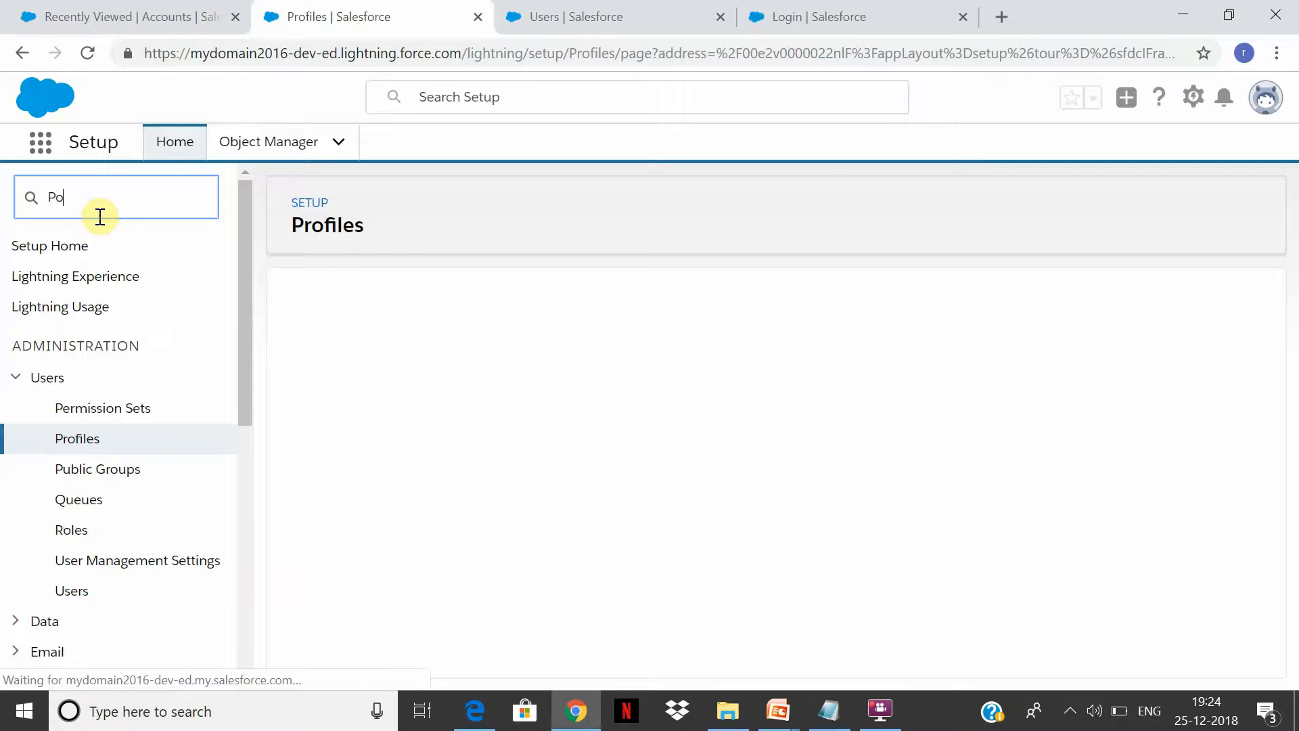
# Search Setup for "Profile", show the profile list, and open Myonlinedemoprofile2 for editing
pyautogui.press('BackSpace')
pyautogui.write('rofile')
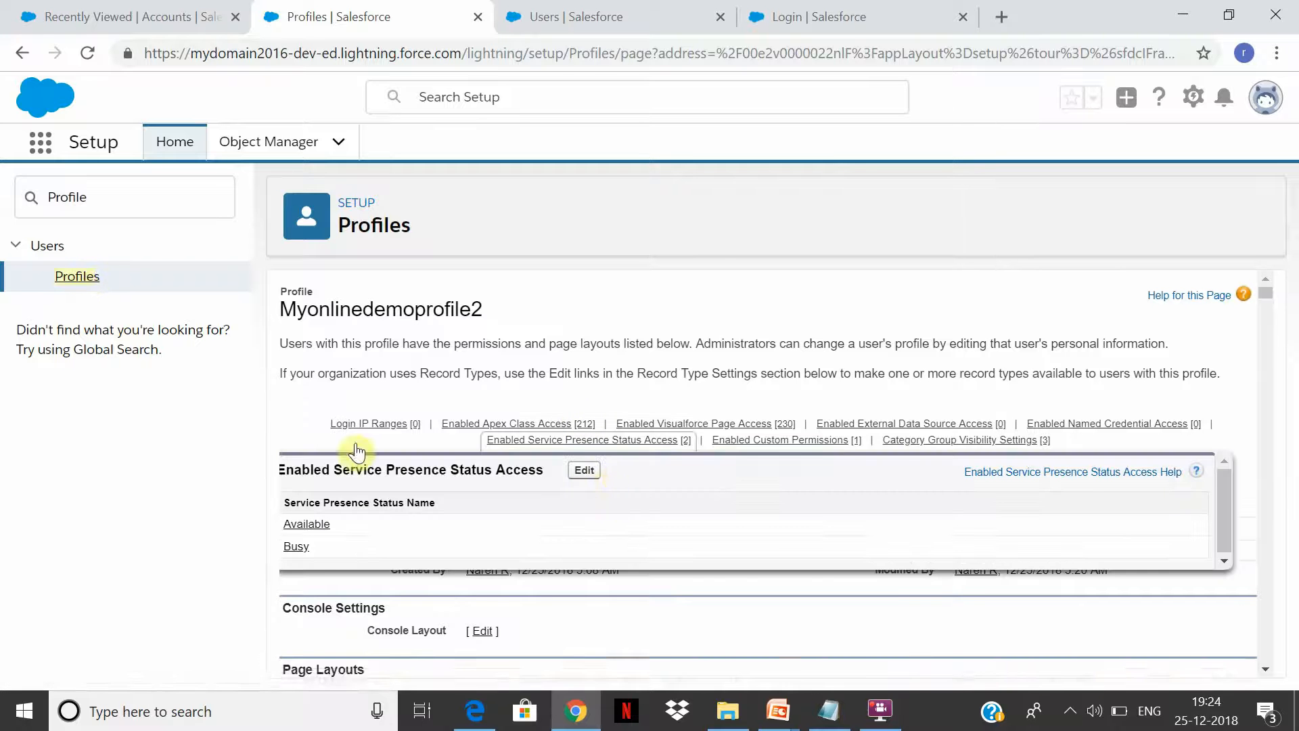
pyautogui.click(318, 509)
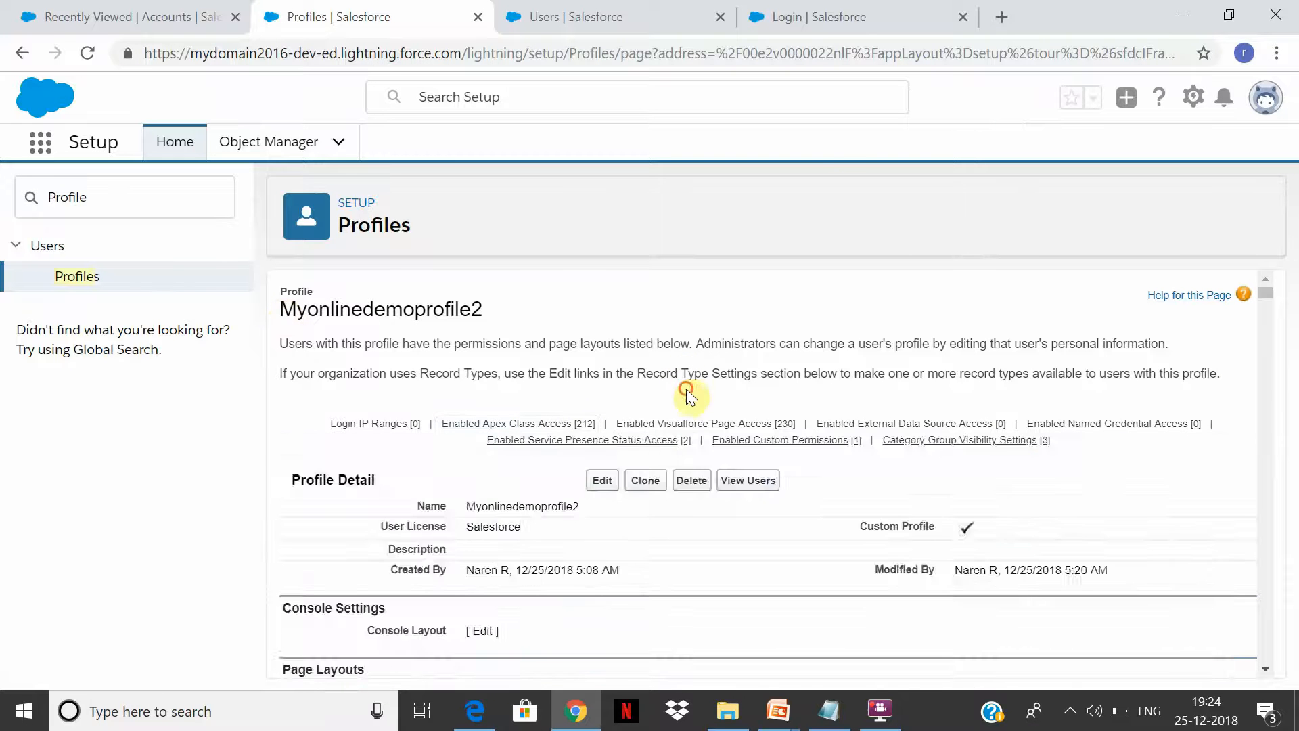
pyautogui.moveTo(676, 441)
pyautogui.click(606, 474)
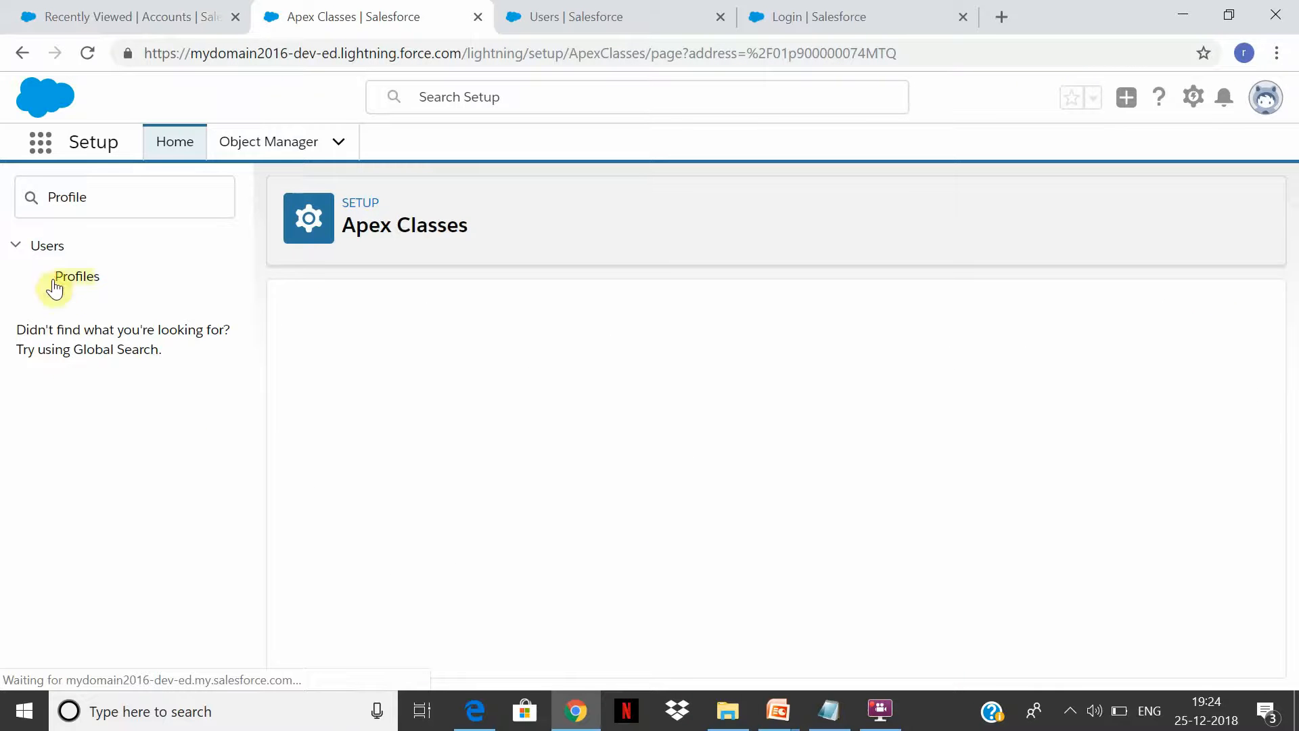
pyautogui.click(81, 277)
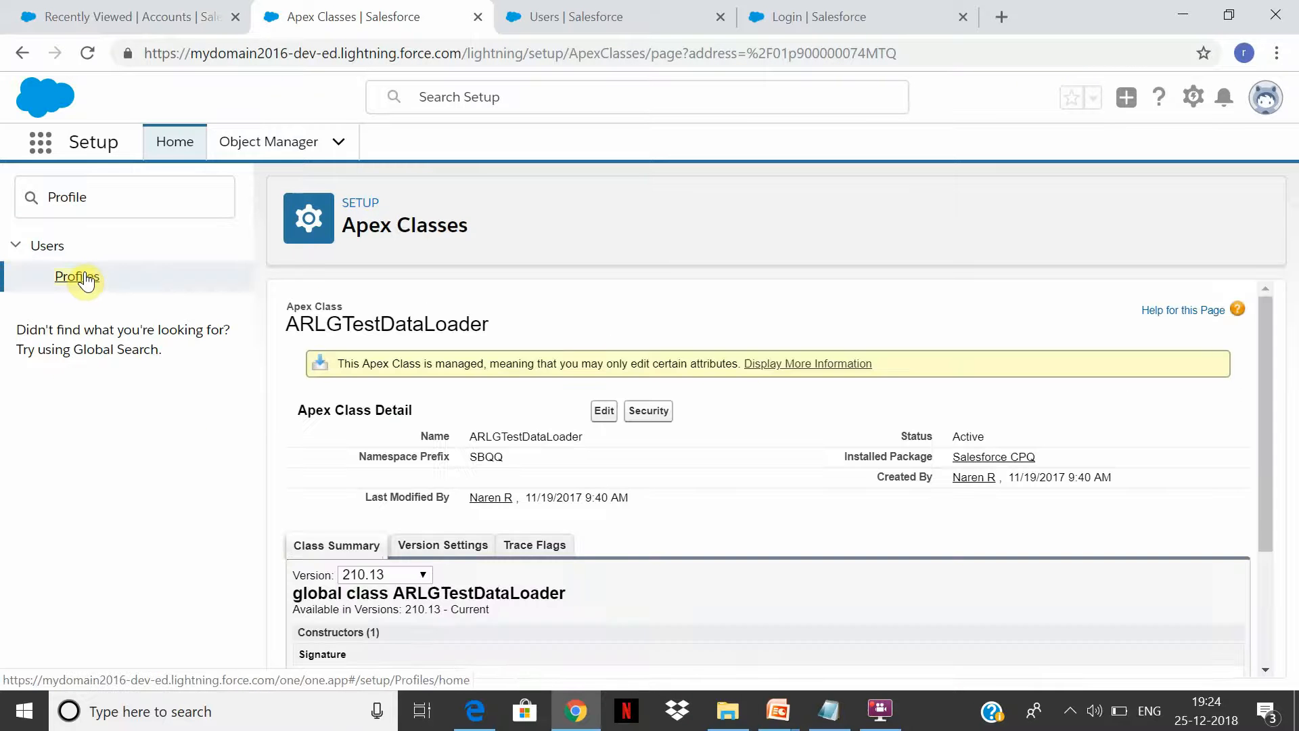
pyautogui.click(85, 279)
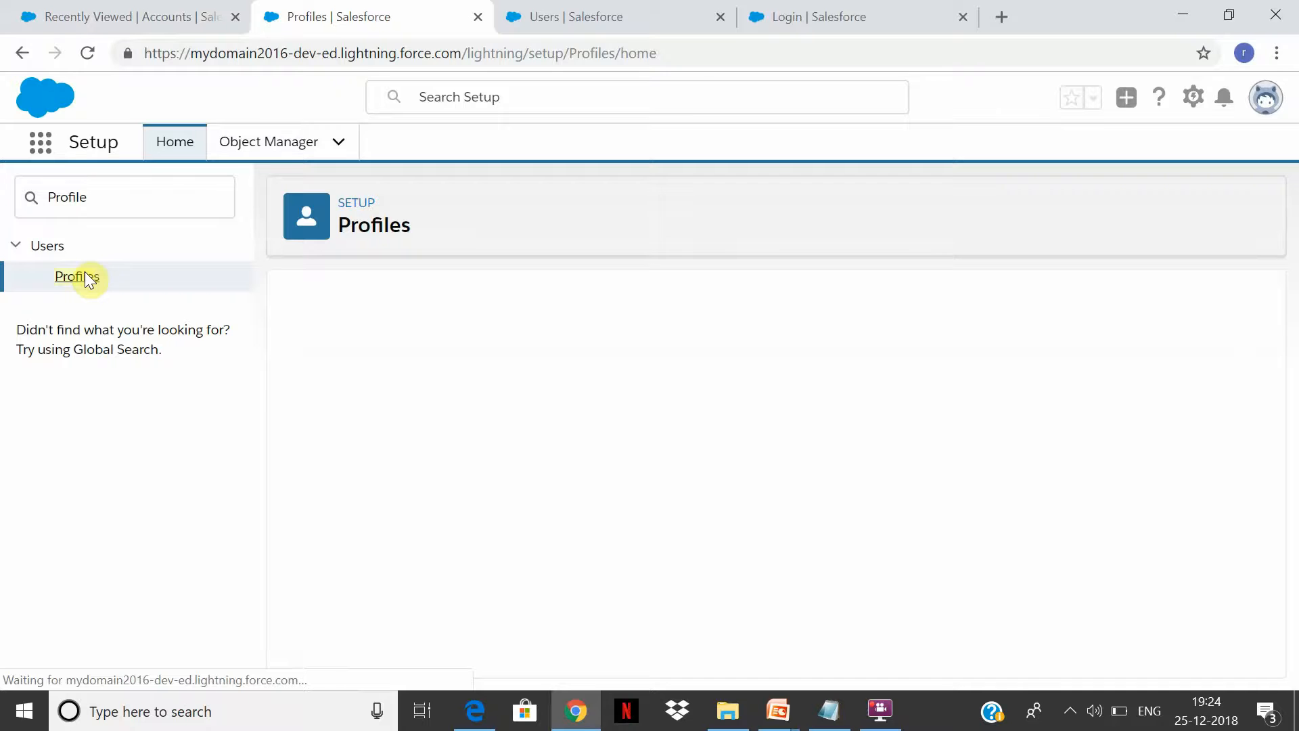
pyautogui.moveTo(1264, 314); pyautogui.dragTo(1266, 493)
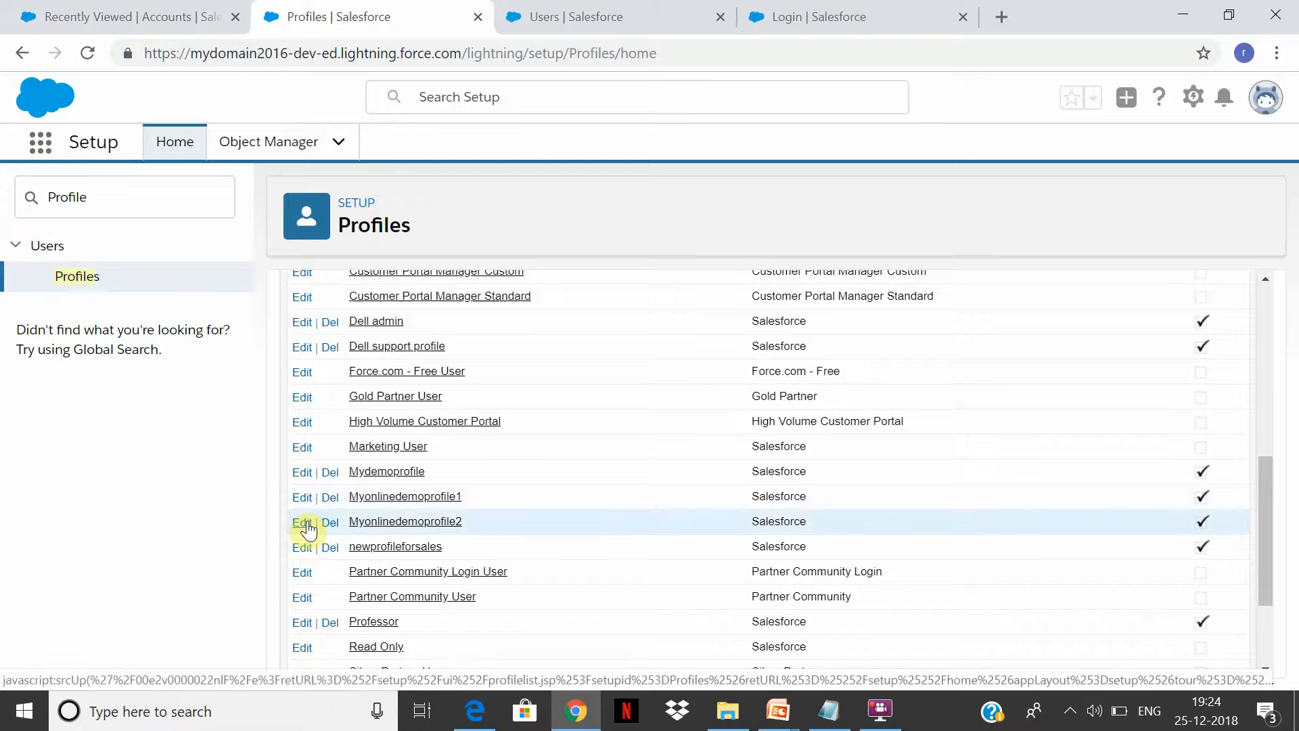
pyautogui.click(299, 525)
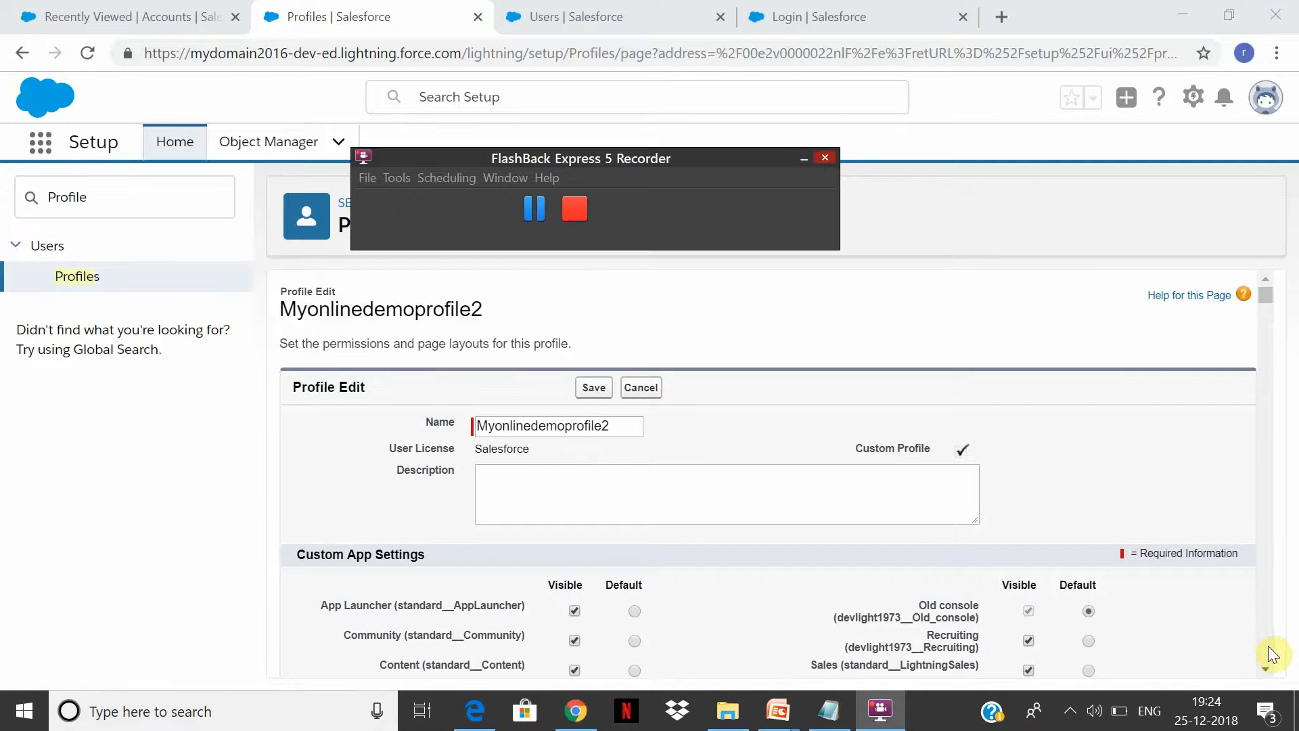
# Grant Create and Edit access to the Studentmarks2s custom object in Myonlinedemoprofile2 and save the profile
pyautogui.scroll(-5, 1268, 653)
pyautogui.scroll(-20, 1267, 652)
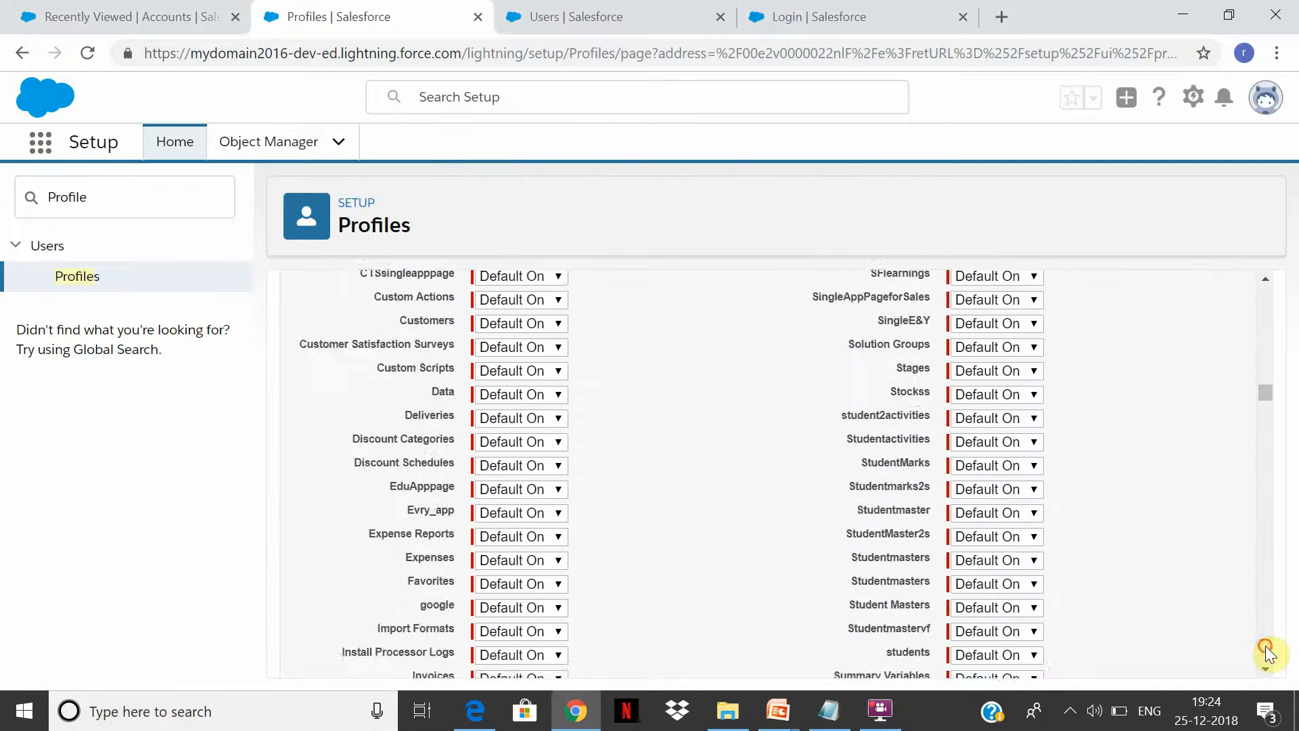
pyautogui.scroll(-20, 1267, 653)
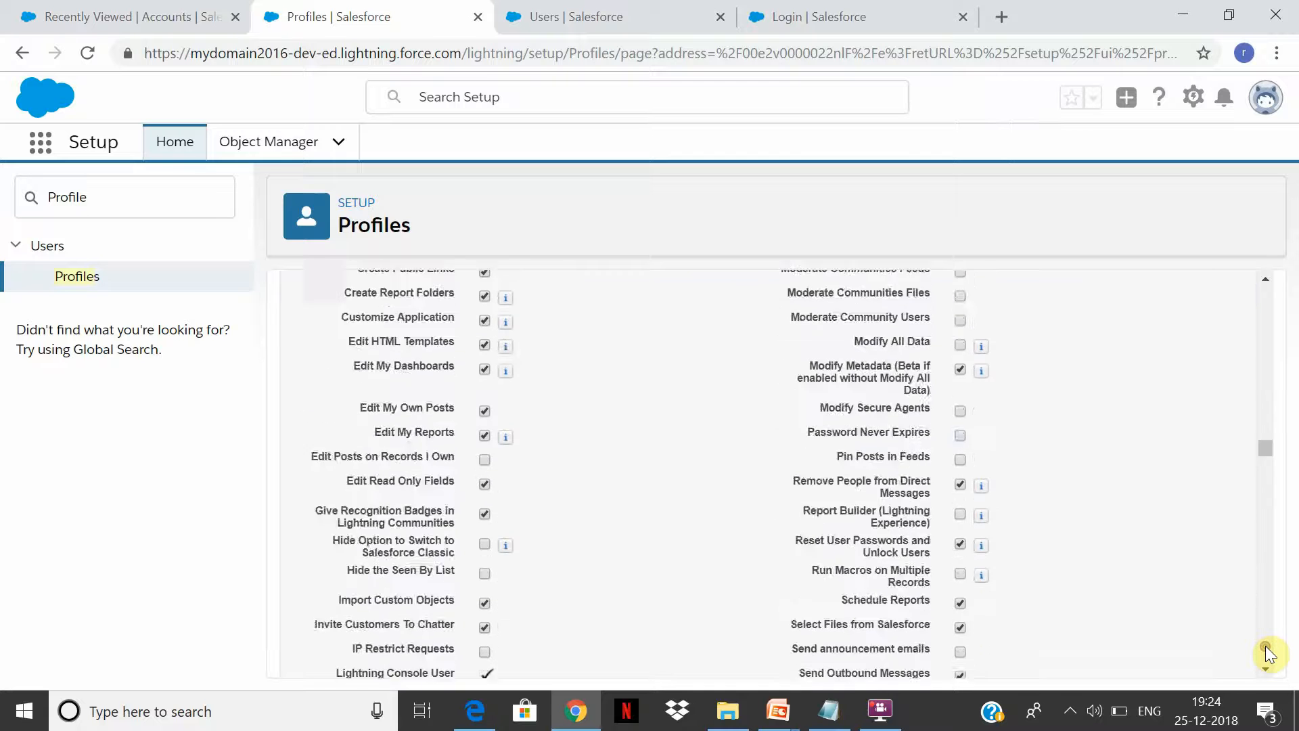
pyautogui.scroll(-10, 1268, 653)
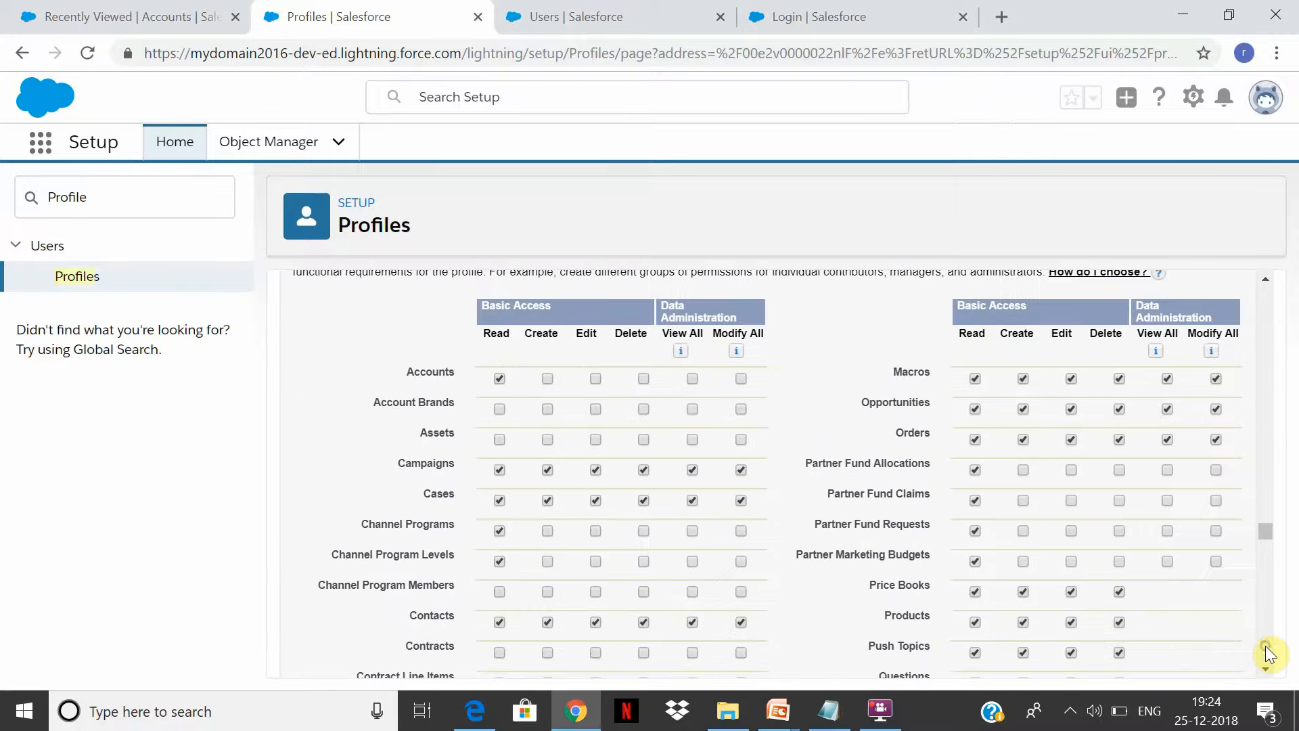
pyautogui.scroll(-5, 1268, 653)
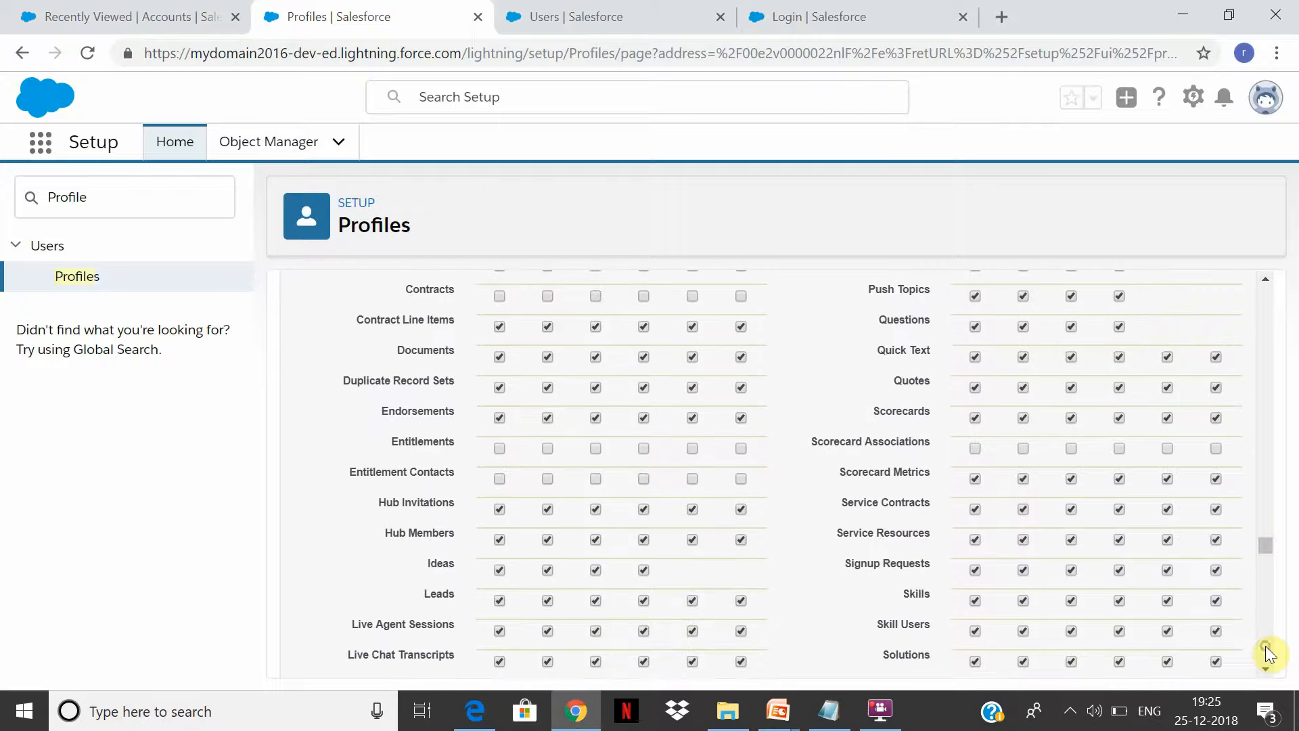
pyautogui.scroll(-5, 1268, 653)
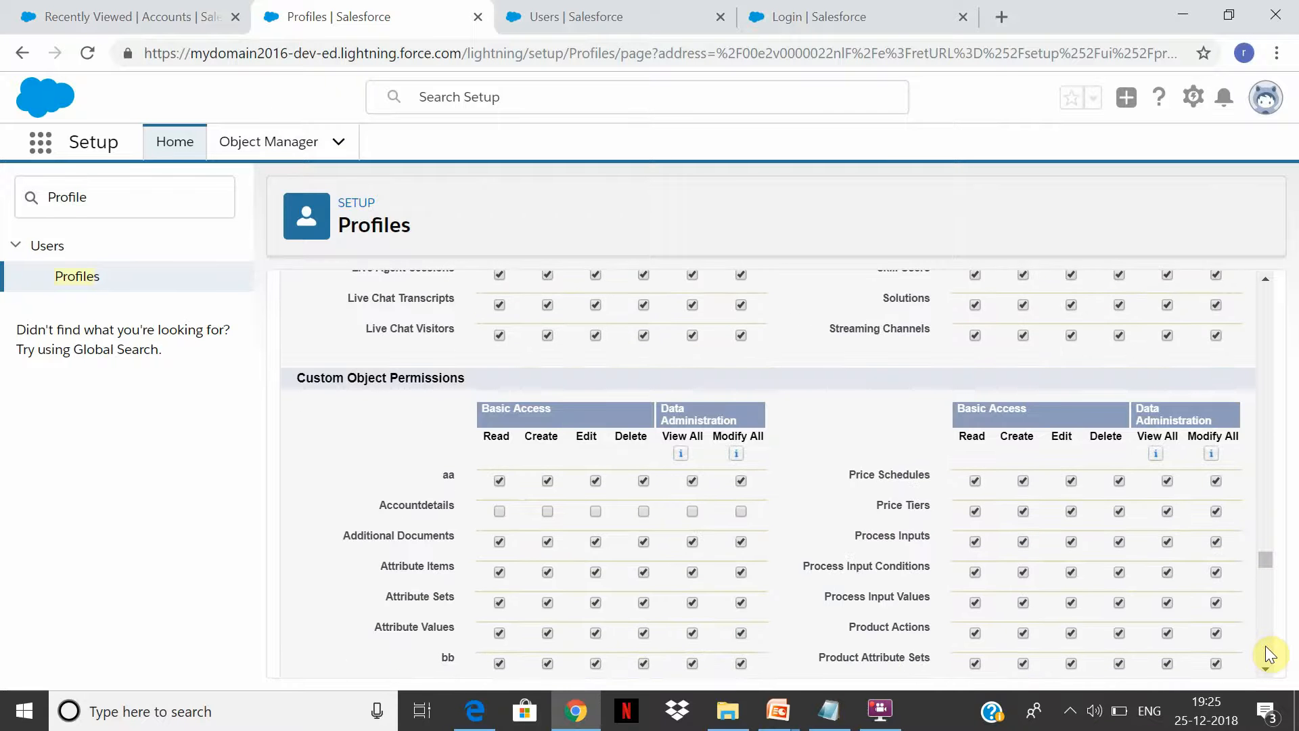
pyautogui.scroll(-5, 1267, 653)
pyautogui.scroll(-5, 1268, 653)
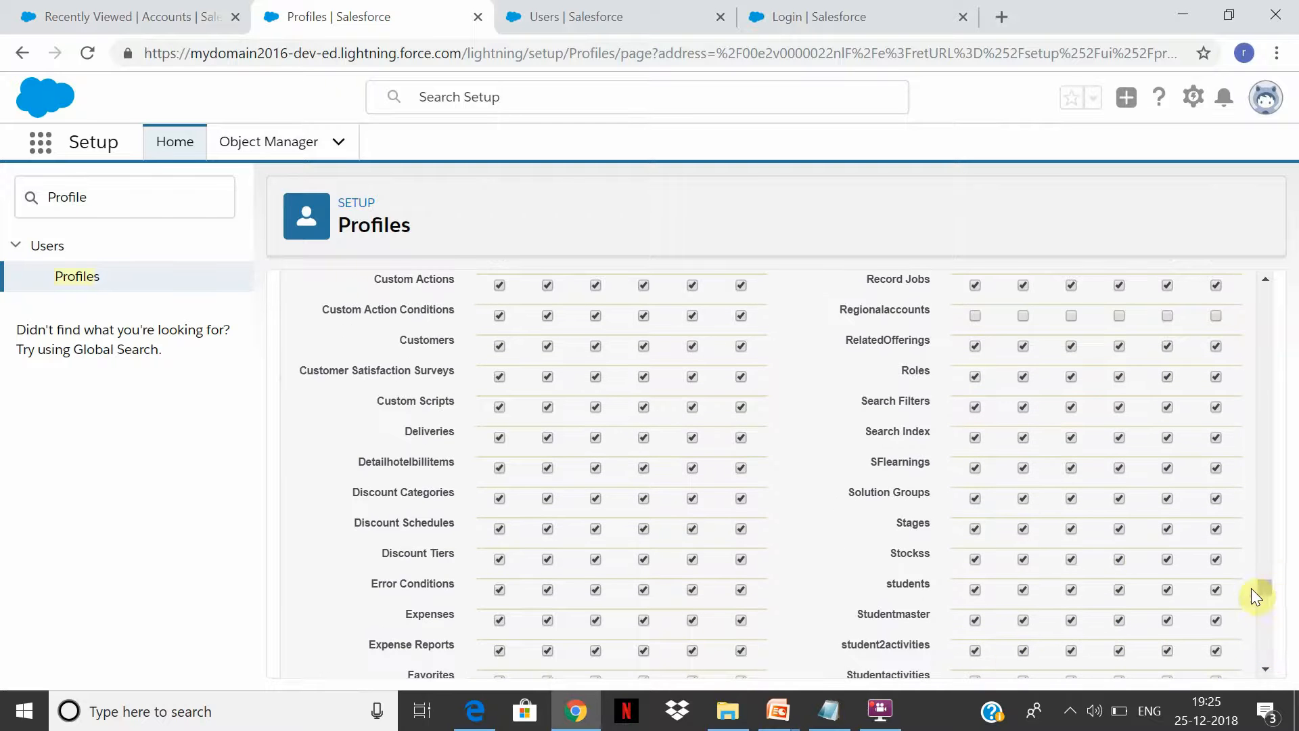
pyautogui.moveTo(1266, 590); pyautogui.dragTo(1297, 281)
pyautogui.moveTo(1295, 359); pyautogui.dragTo(1212, 481)
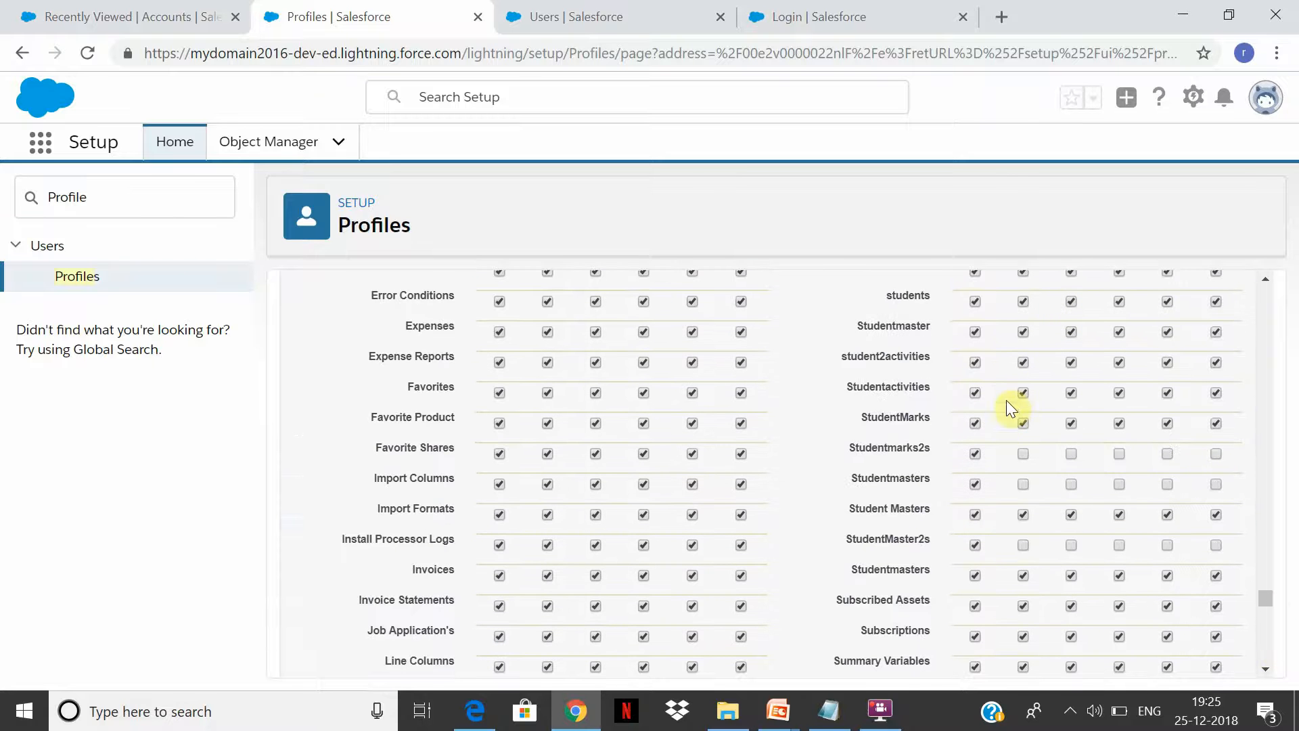
pyautogui.click(1024, 454)
pyautogui.click(1072, 454)
pyautogui.moveTo(1263, 590); pyautogui.dragTo(1292, 292)
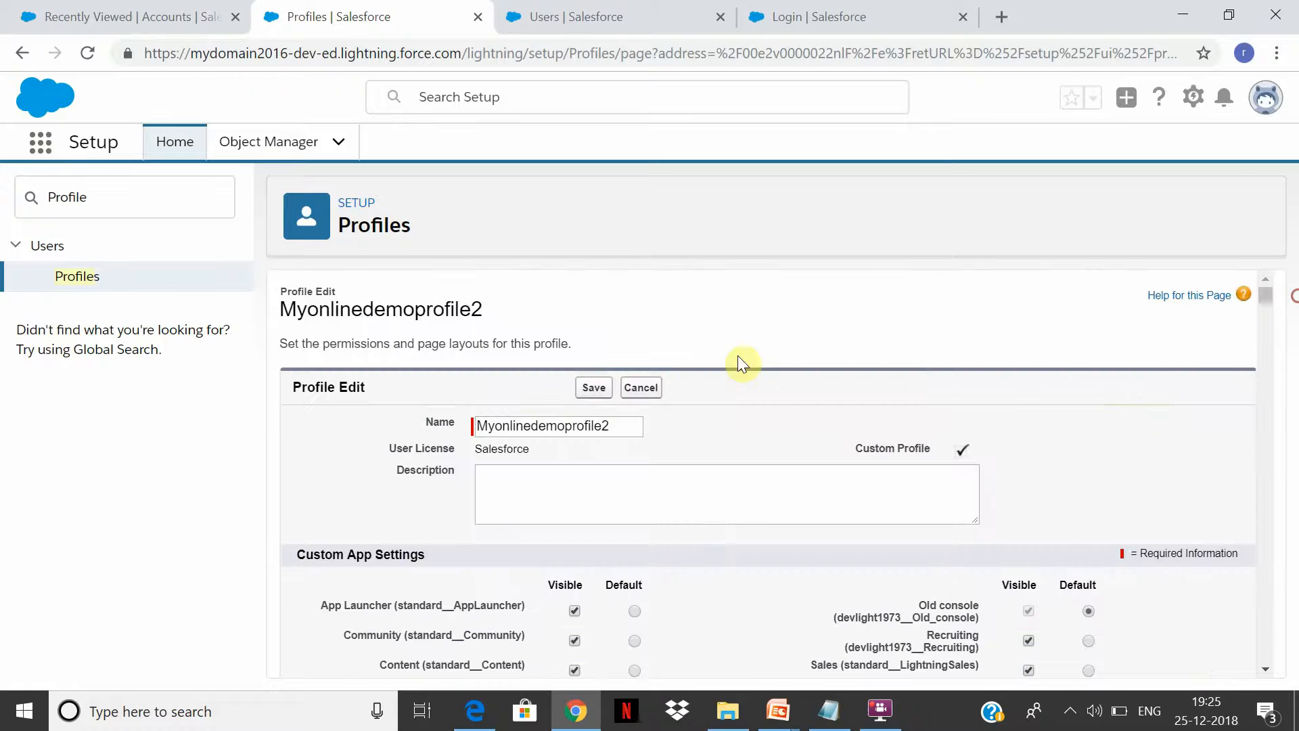
pyautogui.click(592, 387)
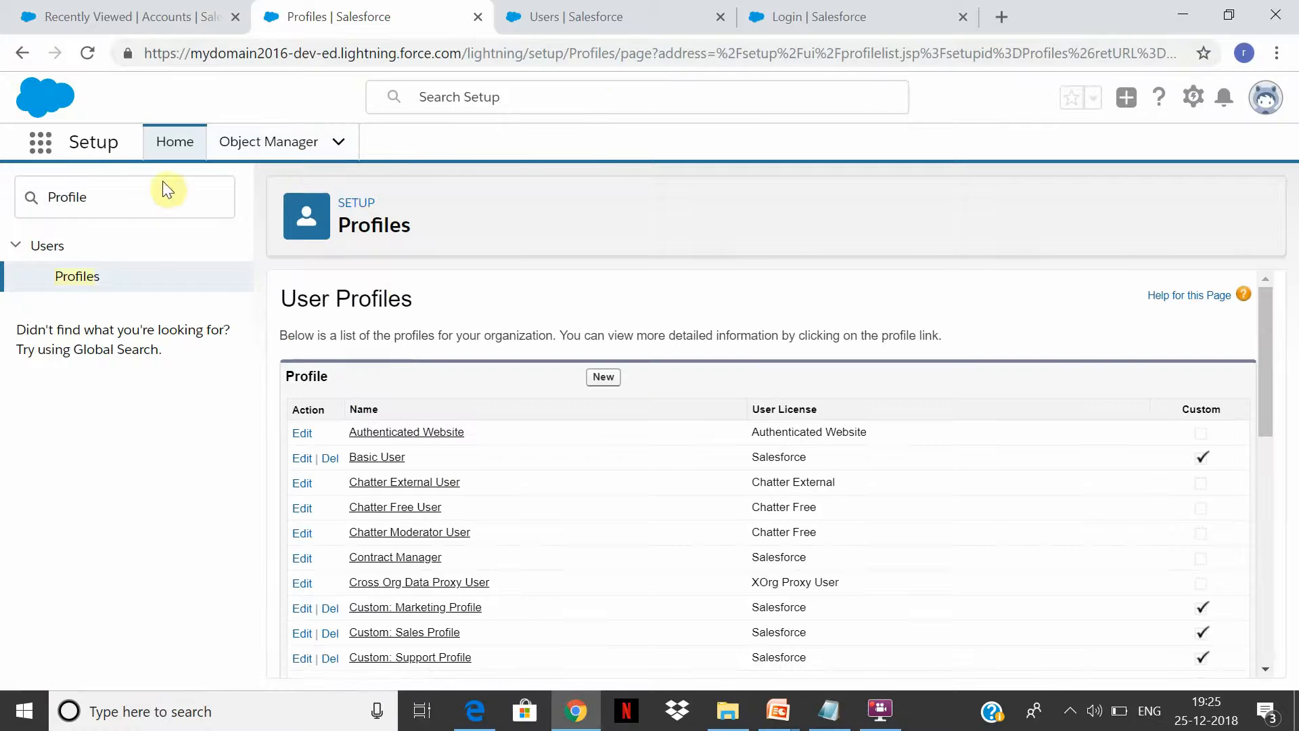
# Switch from Lightning Experience to Salesforce Classic
pyautogui.click(177, 198)
pyautogui.click(1266, 97)
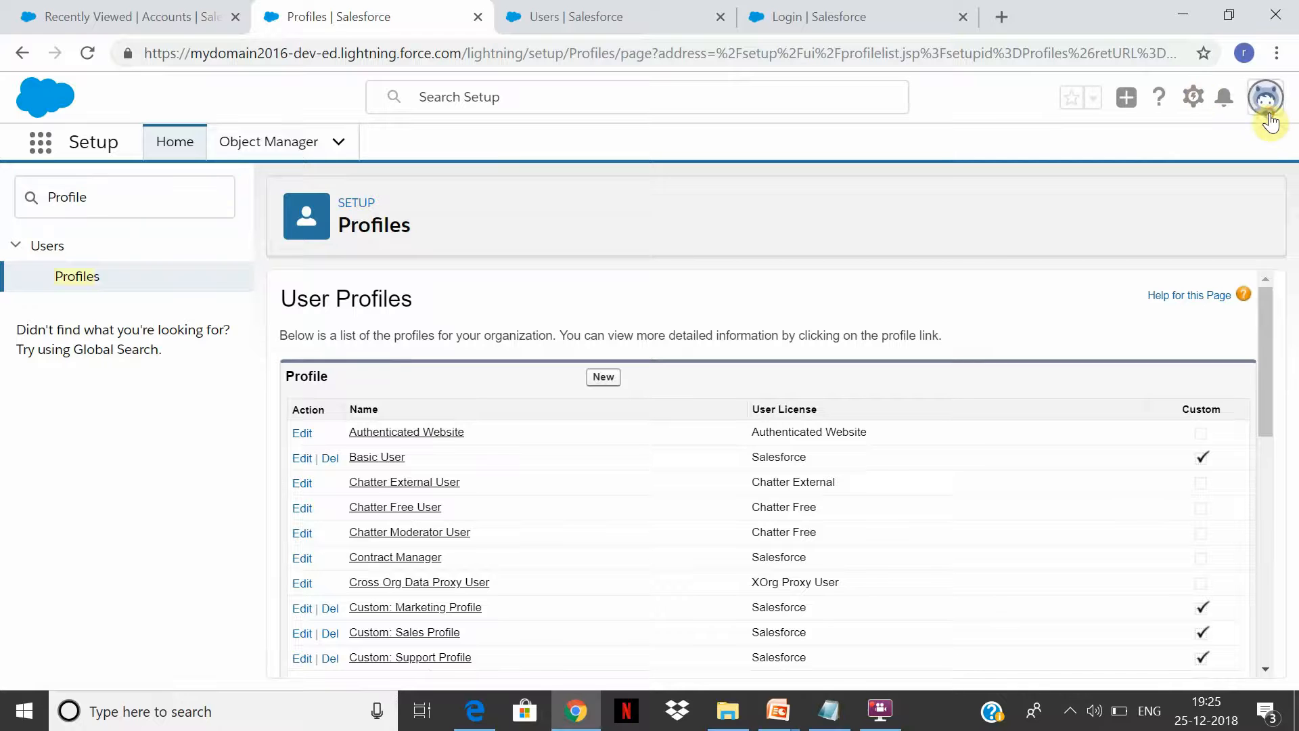
pyautogui.click(1006, 479)
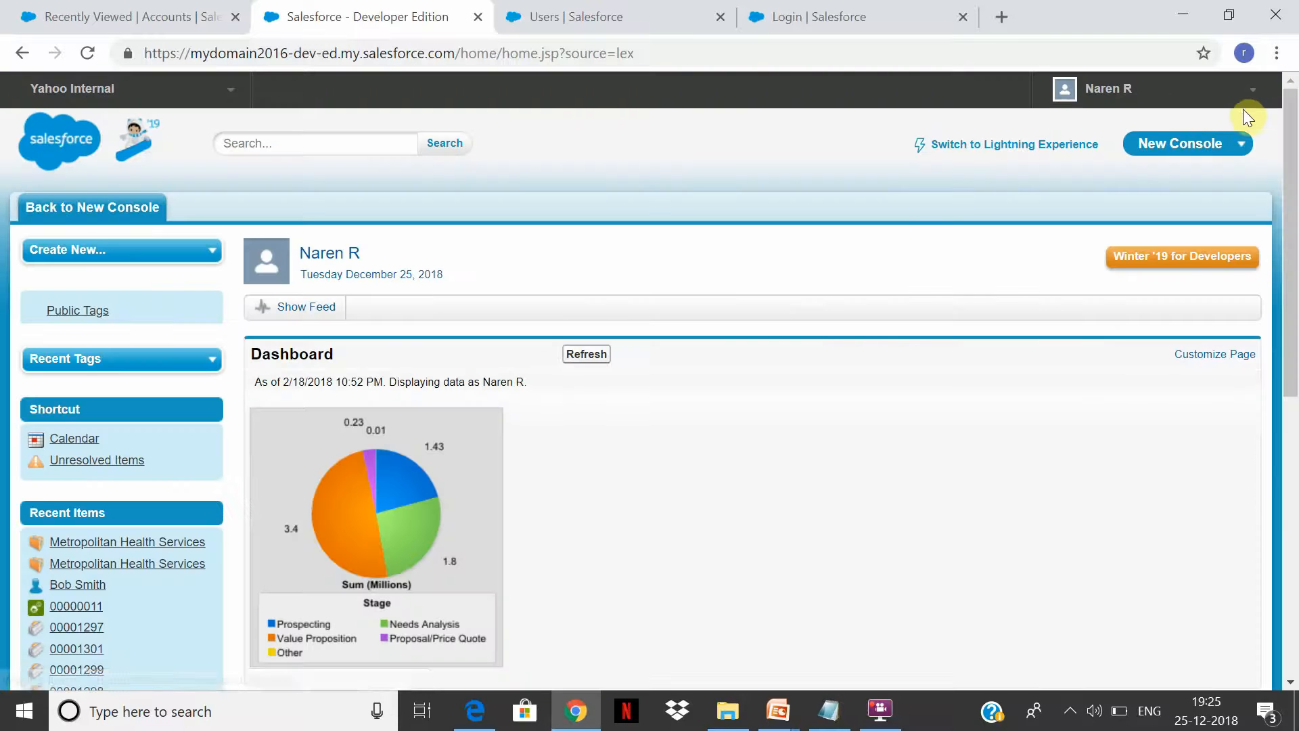
# Go to Setup, search for "sharing", and open the Sharing Settings page
pyautogui.click(1197, 95)
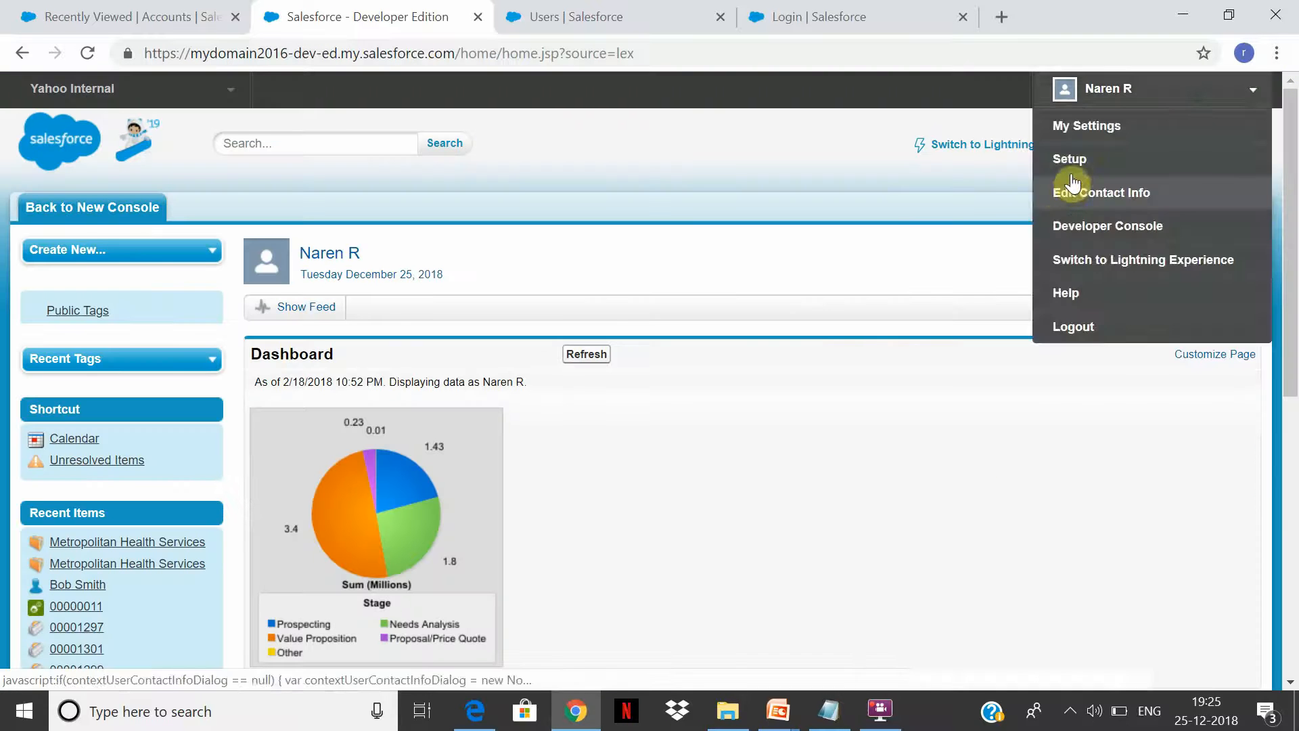
pyautogui.click(1072, 170)
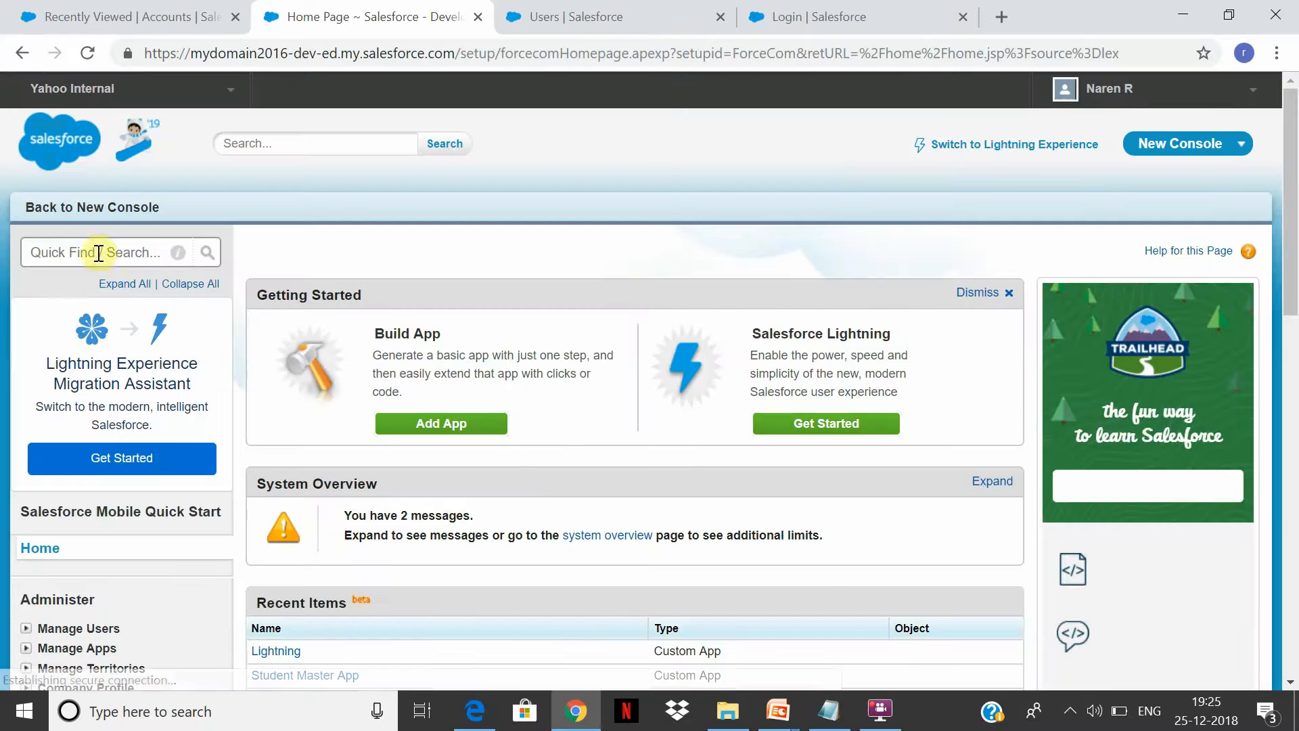
pyautogui.click(100, 252)
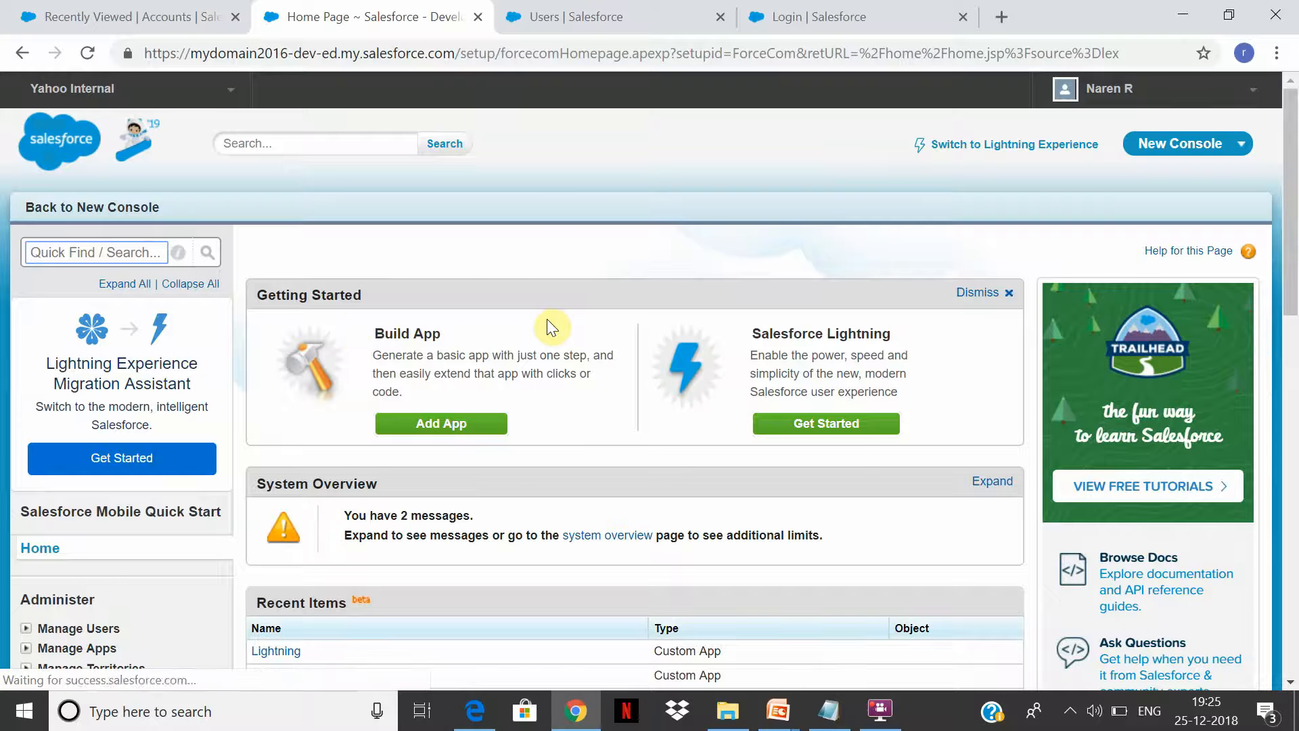
pyautogui.write('sharing')
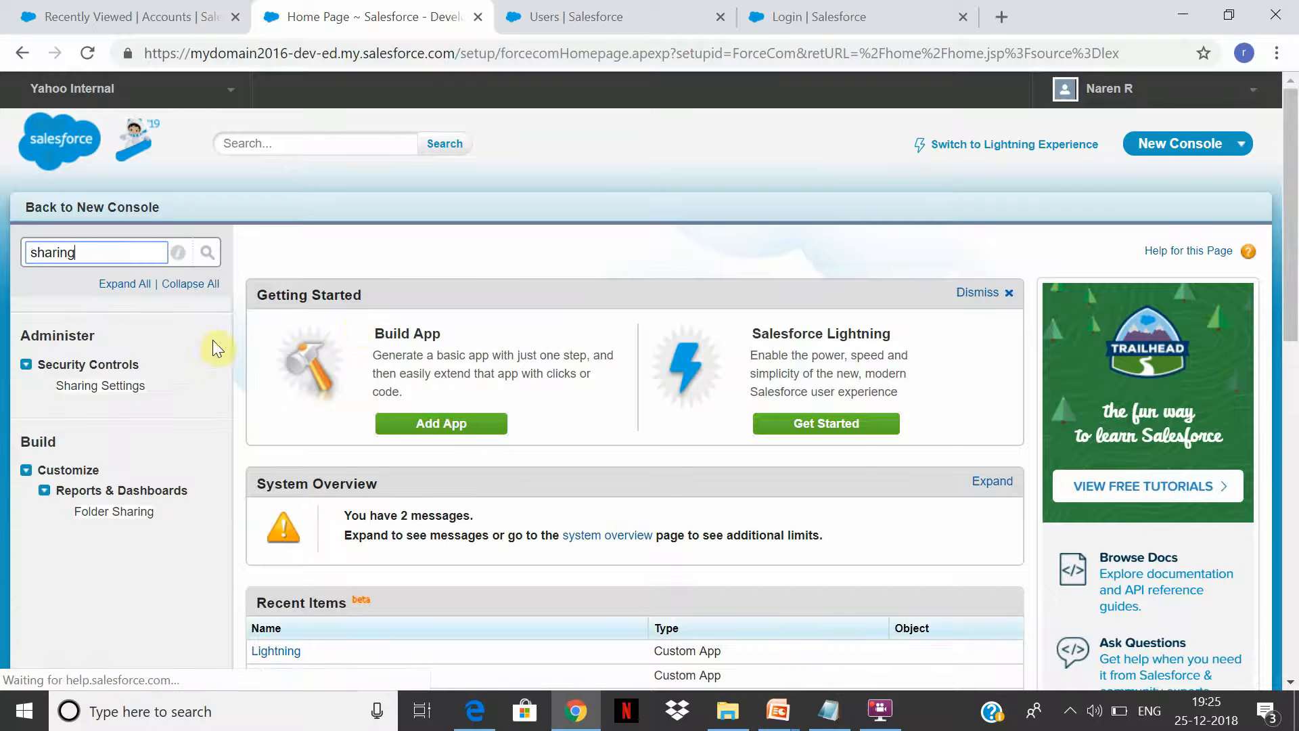
pyautogui.click(101, 387)
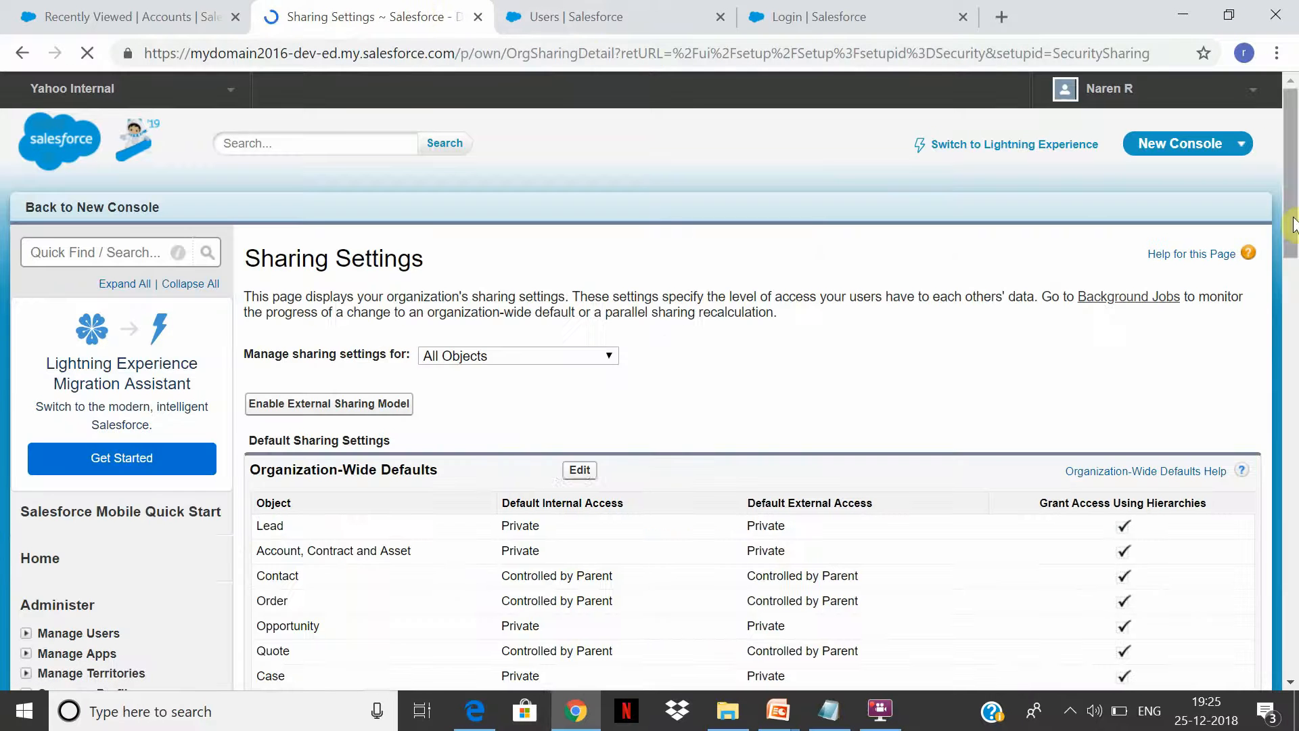
# Duplicate the Sharing Settings browser tab and, in the copy, search for "role" and open the Roles page
pyautogui.rightClick(377, 18)
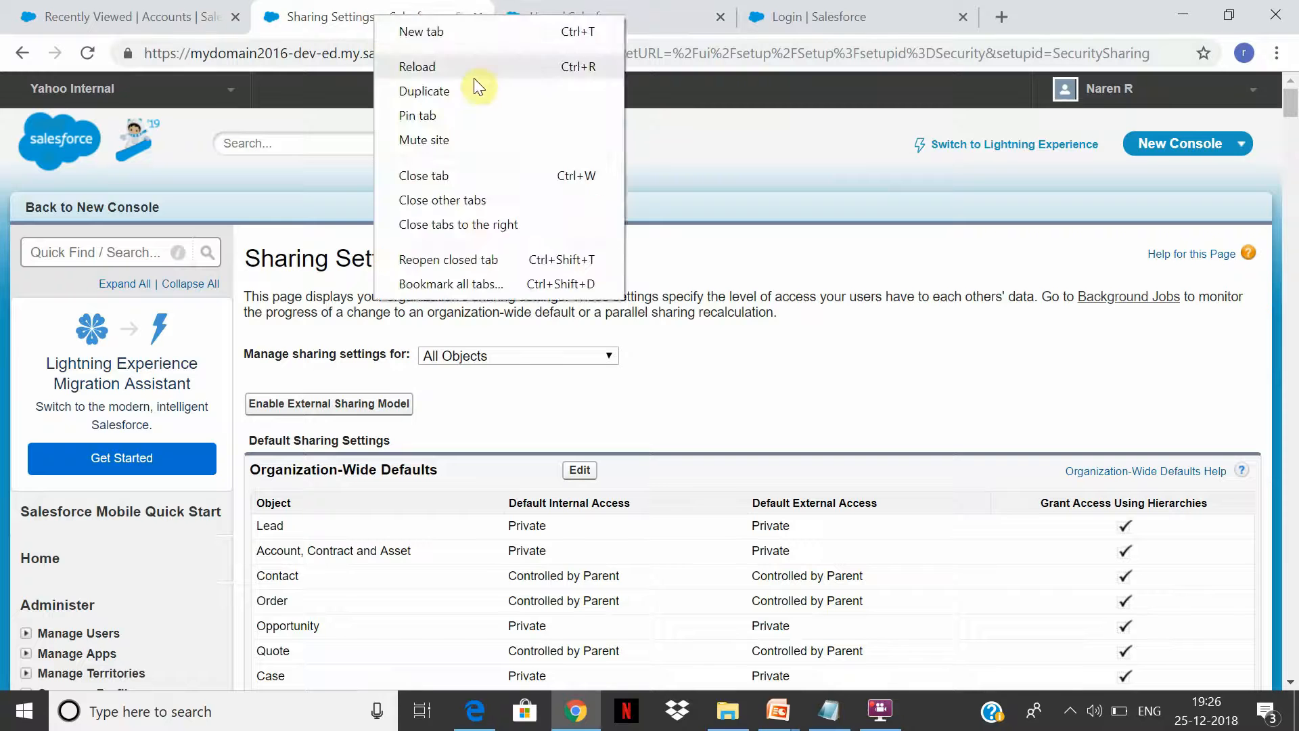
pyautogui.click(472, 84)
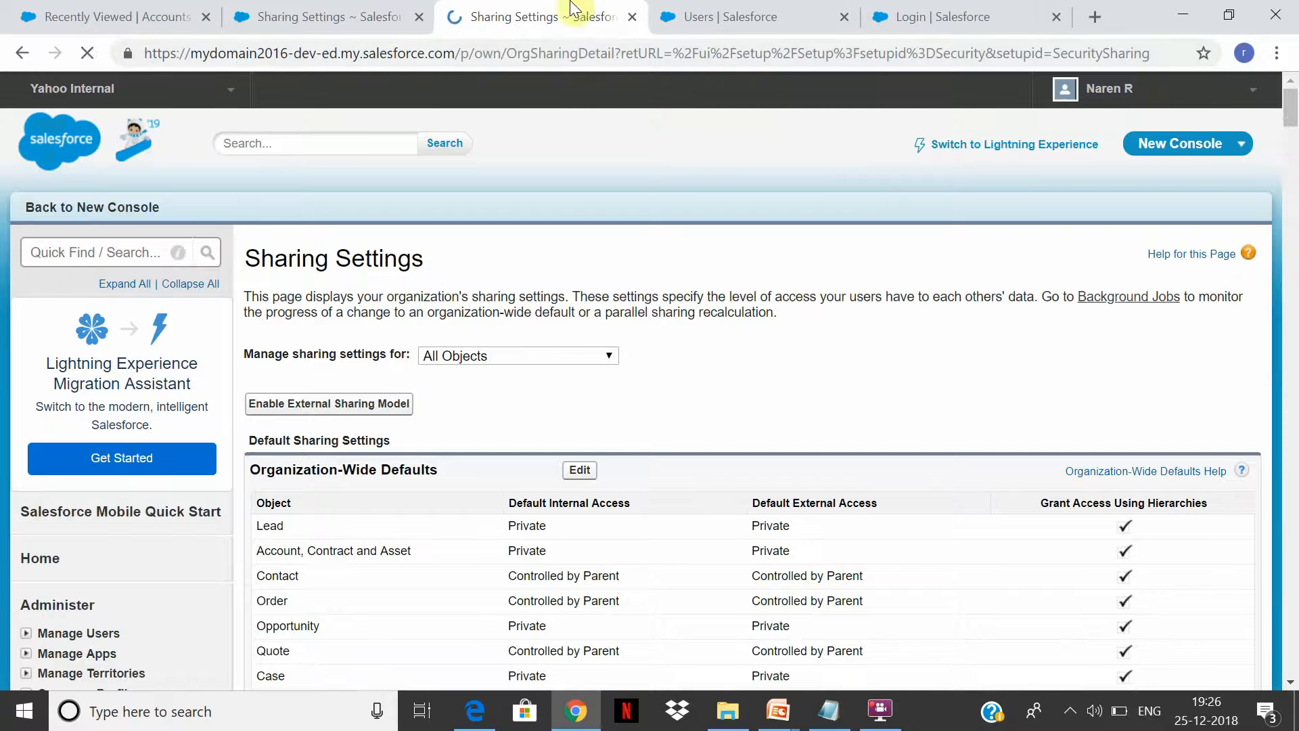
pyautogui.click(112, 252)
pyautogui.write('ro')
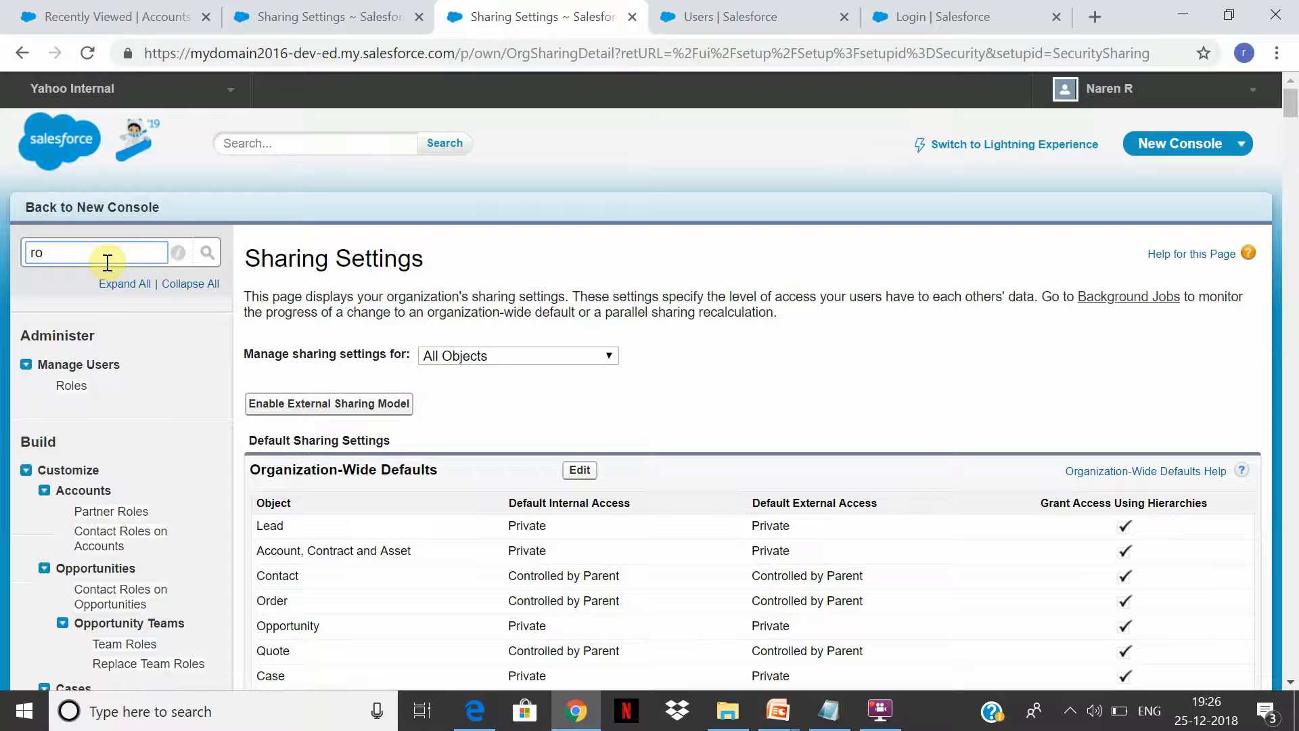
pyautogui.write('lol')
pyautogui.press('BackSpace')
pyautogui.press('BackSpace')
pyautogui.write('le')
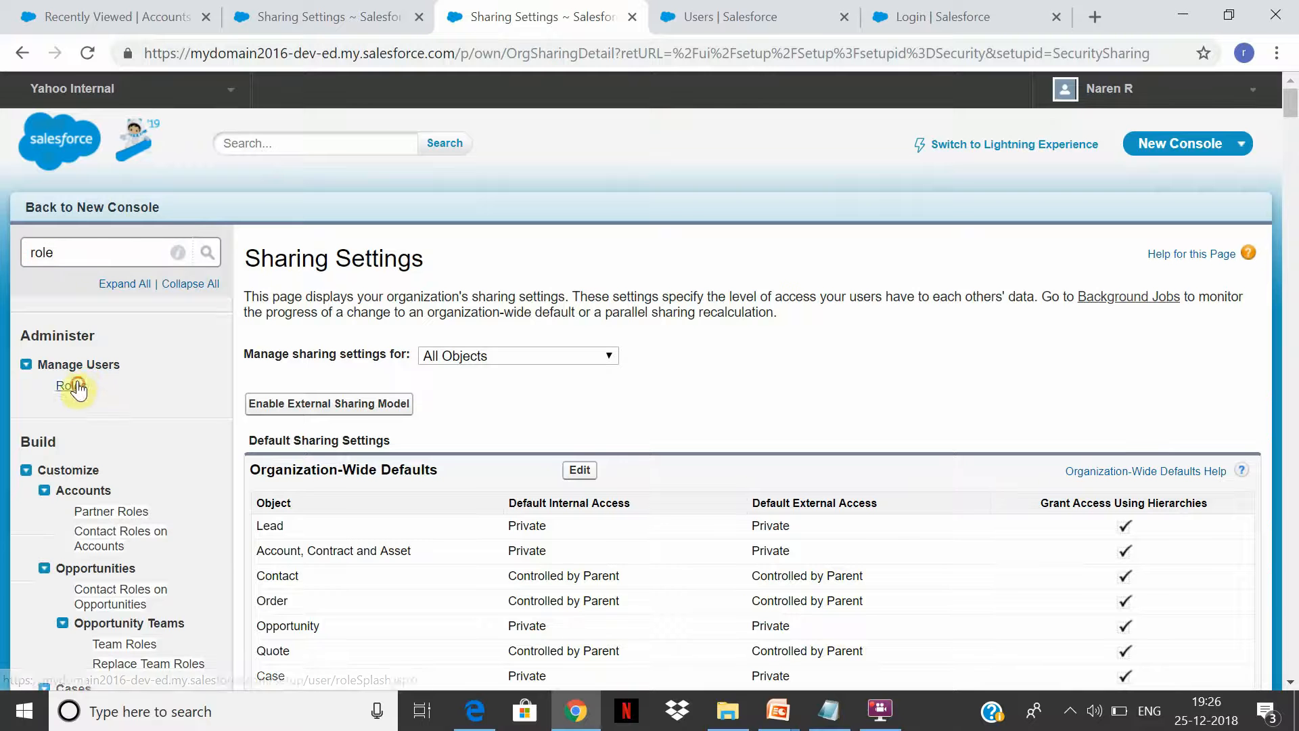
pyautogui.click(73, 391)
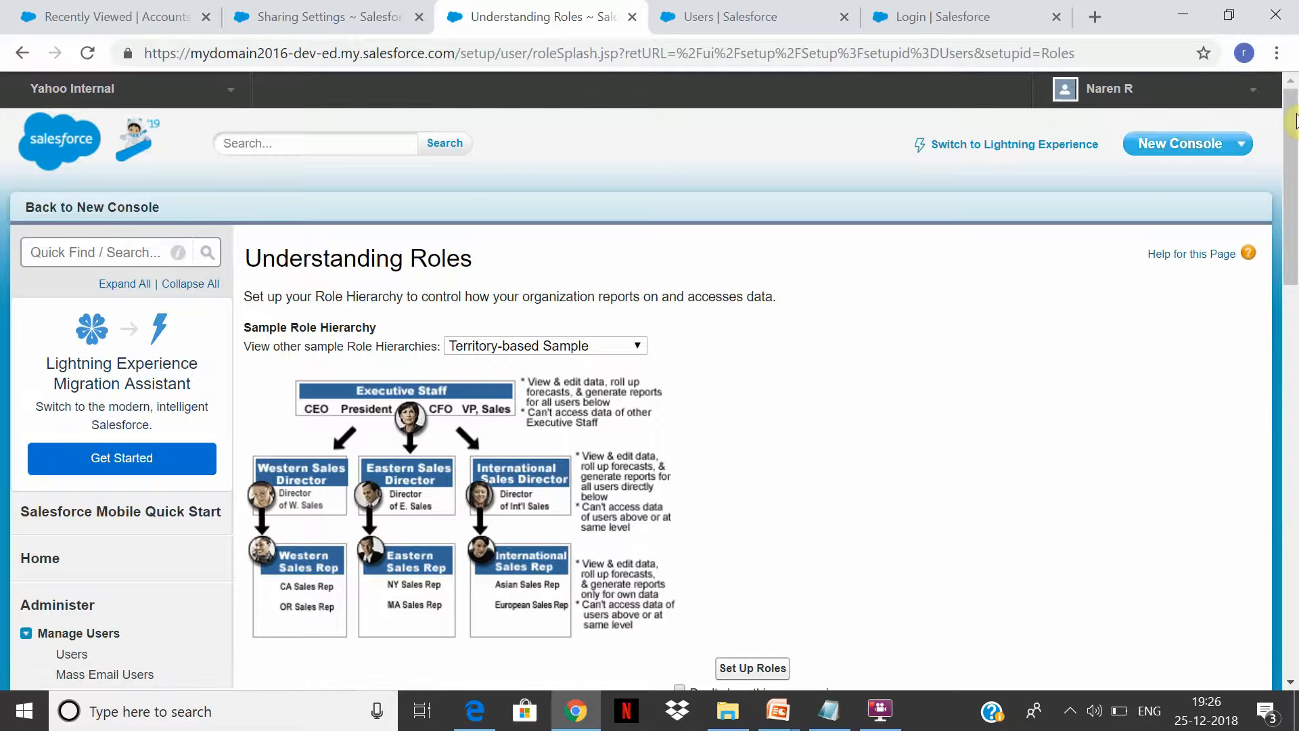
# Proceed from the sample role hierarchy page to setting up the organization's own roles
pyautogui.moveTo(1293, 191); pyautogui.dragTo(1292, 444)
pyautogui.scroll(5, 666, 264)
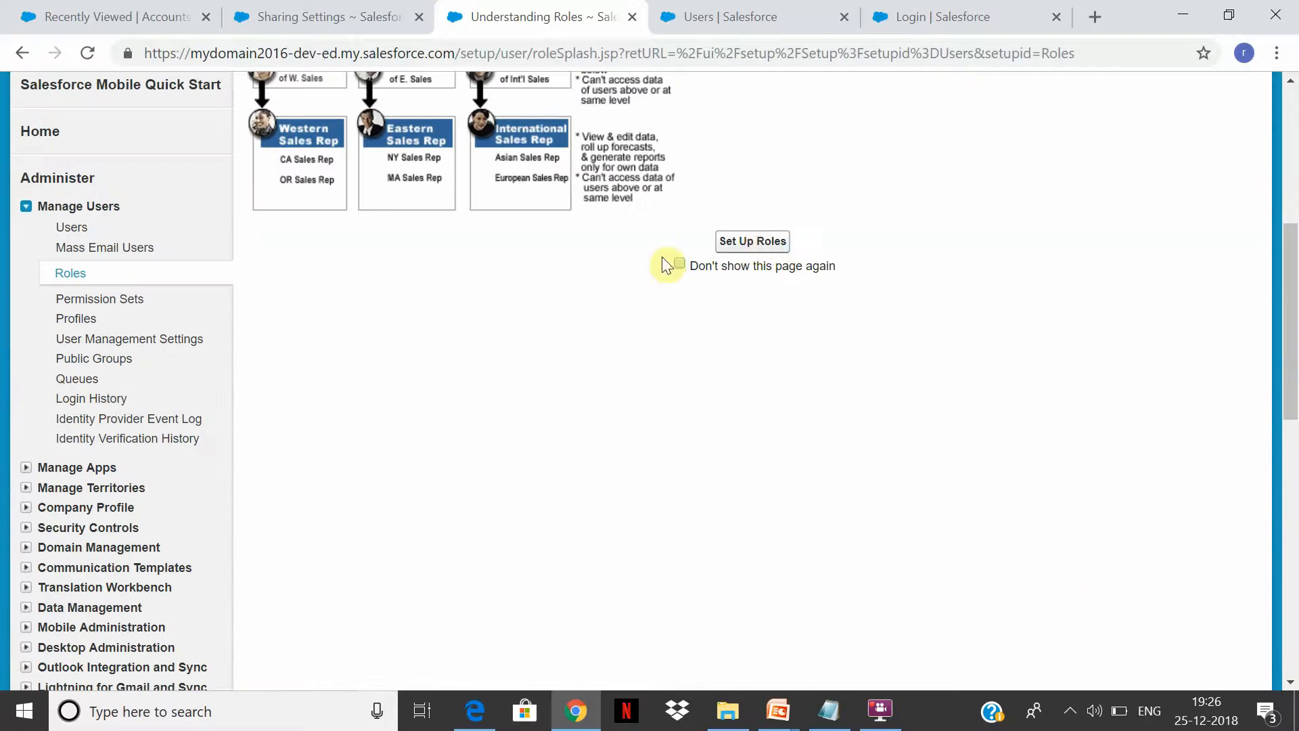
pyautogui.click(752, 241)
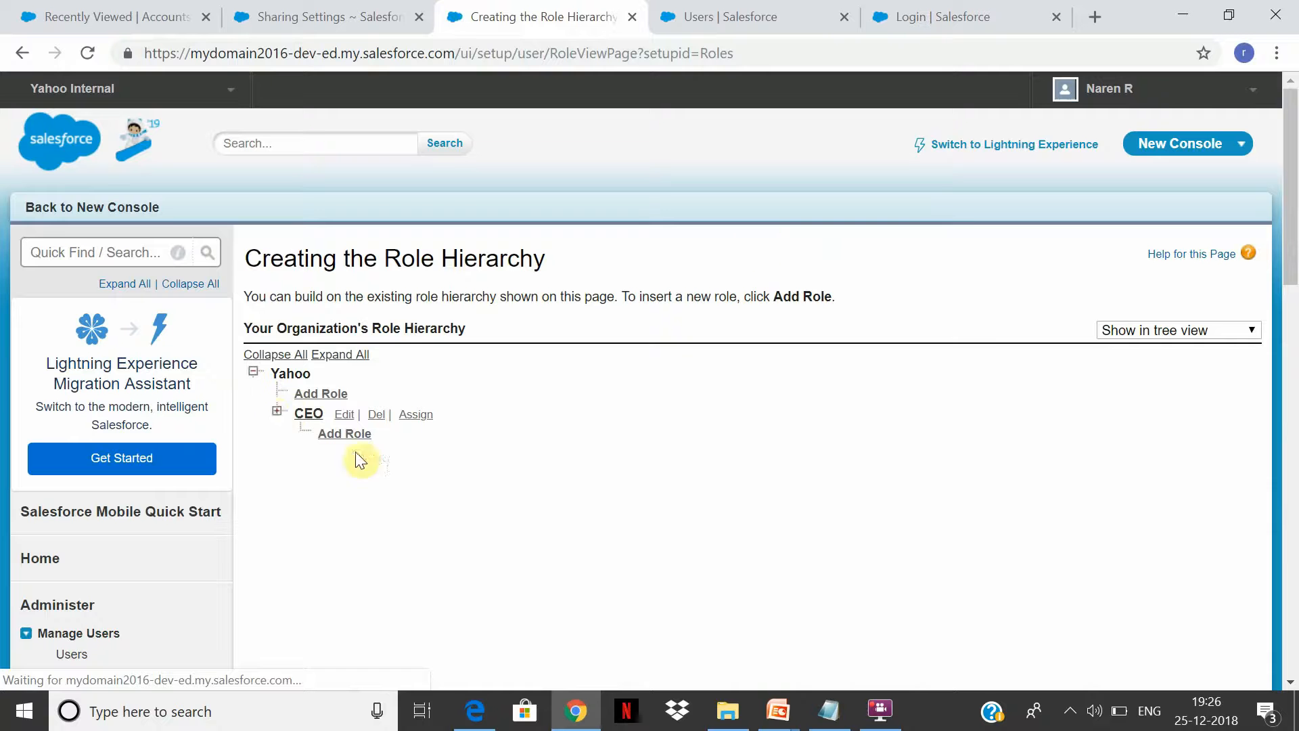
# Expand the CEO role, open the CFO role's user assignment page to check its assigned users, and return to the hierarchy
pyautogui.click(274, 413)
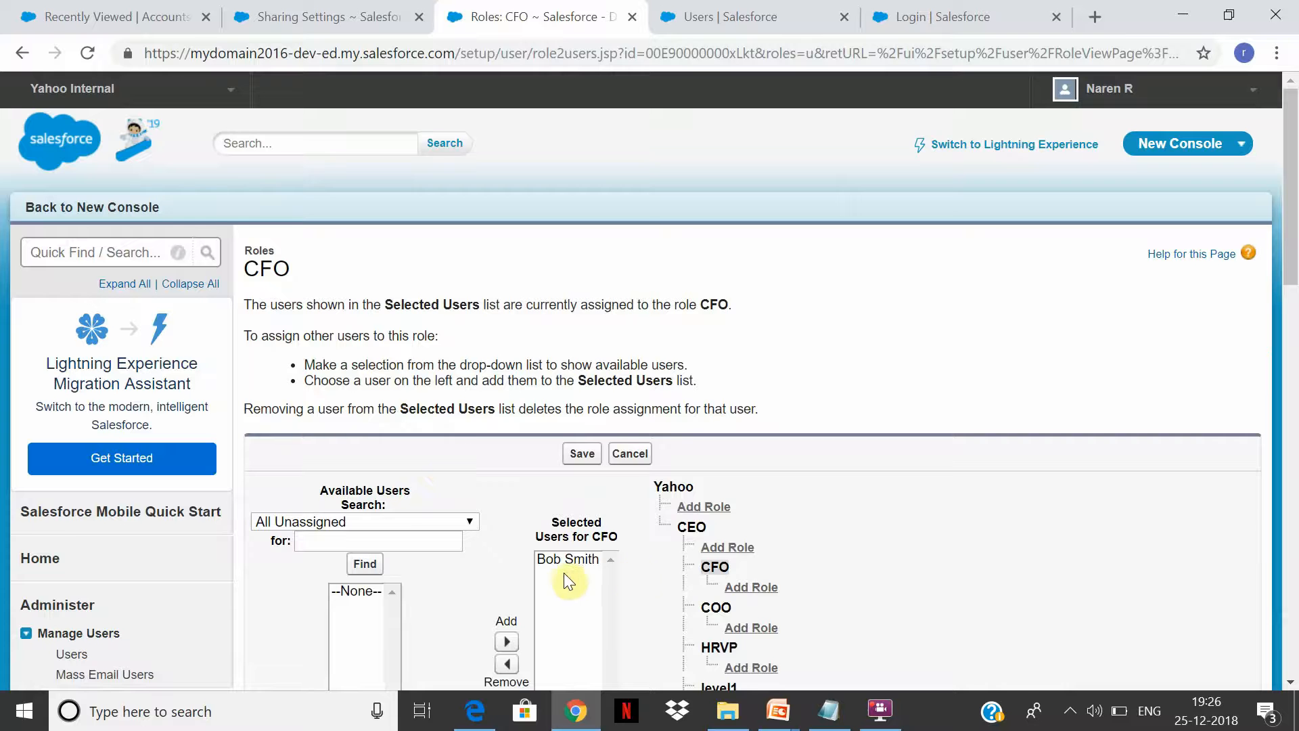
pyautogui.click(564, 558)
pyautogui.scroll(-2, 555, 547)
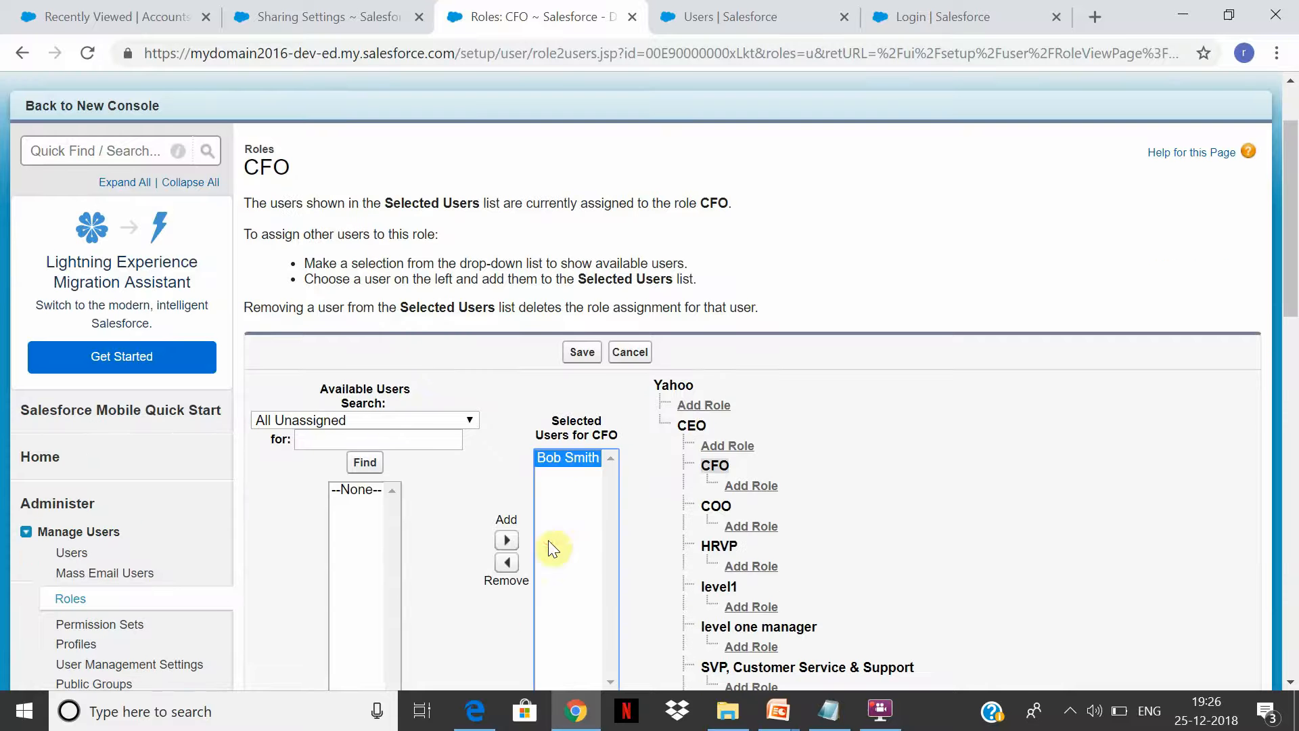
pyautogui.click(468, 419)
pyautogui.click(468, 420)
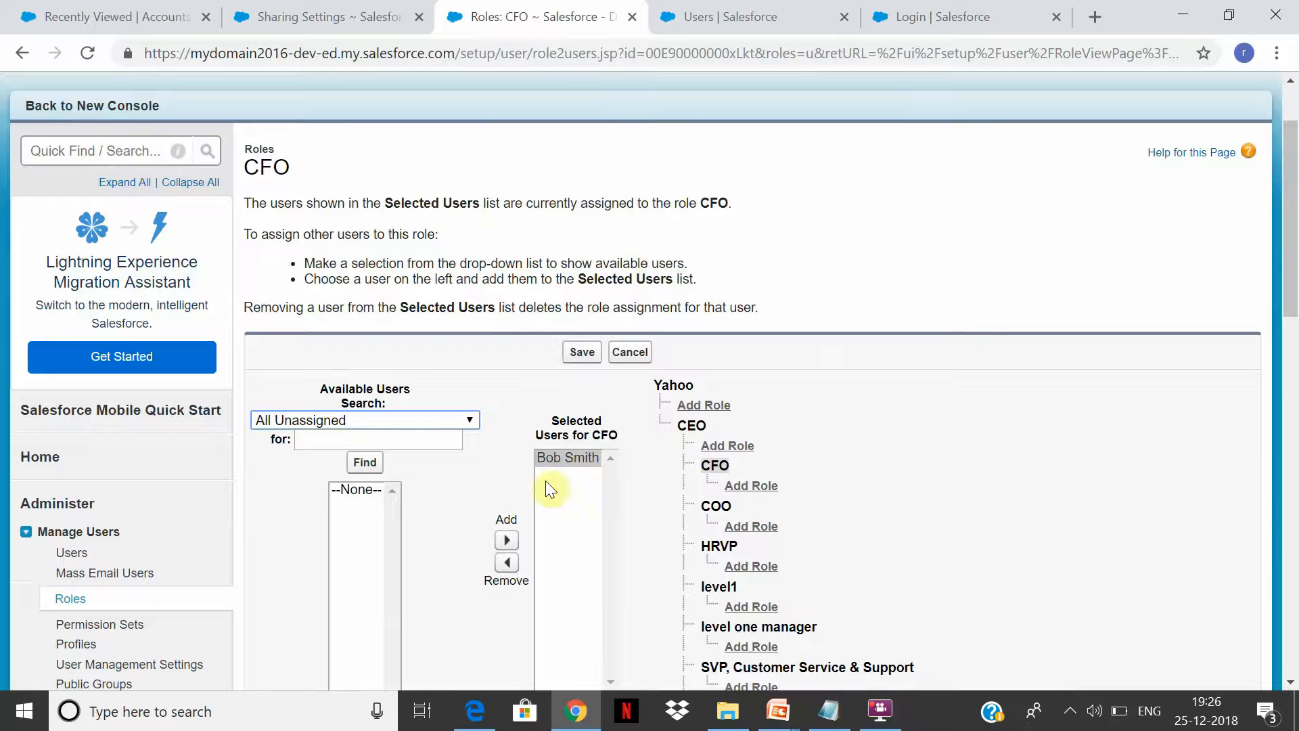
pyautogui.click(22, 54)
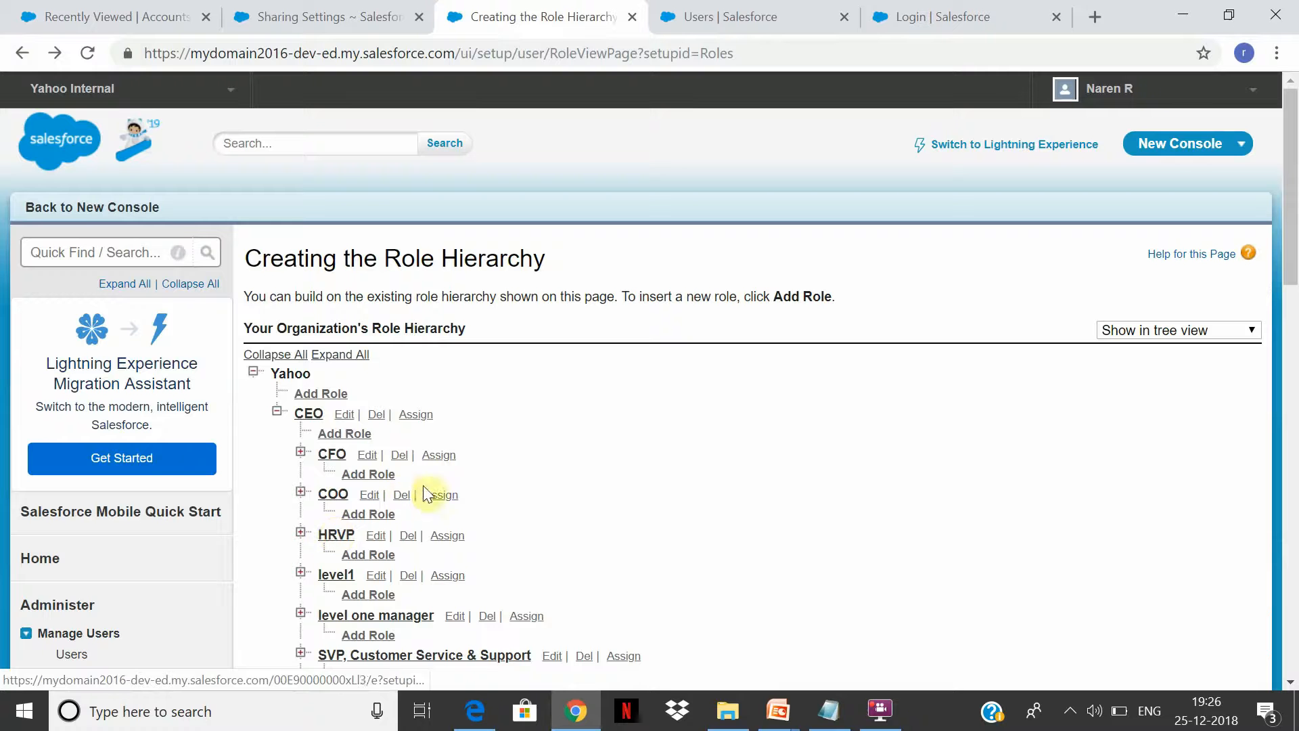
# Open the user assignment of the COO role, remove the first listed user from it, and save
pyautogui.click(440, 497)
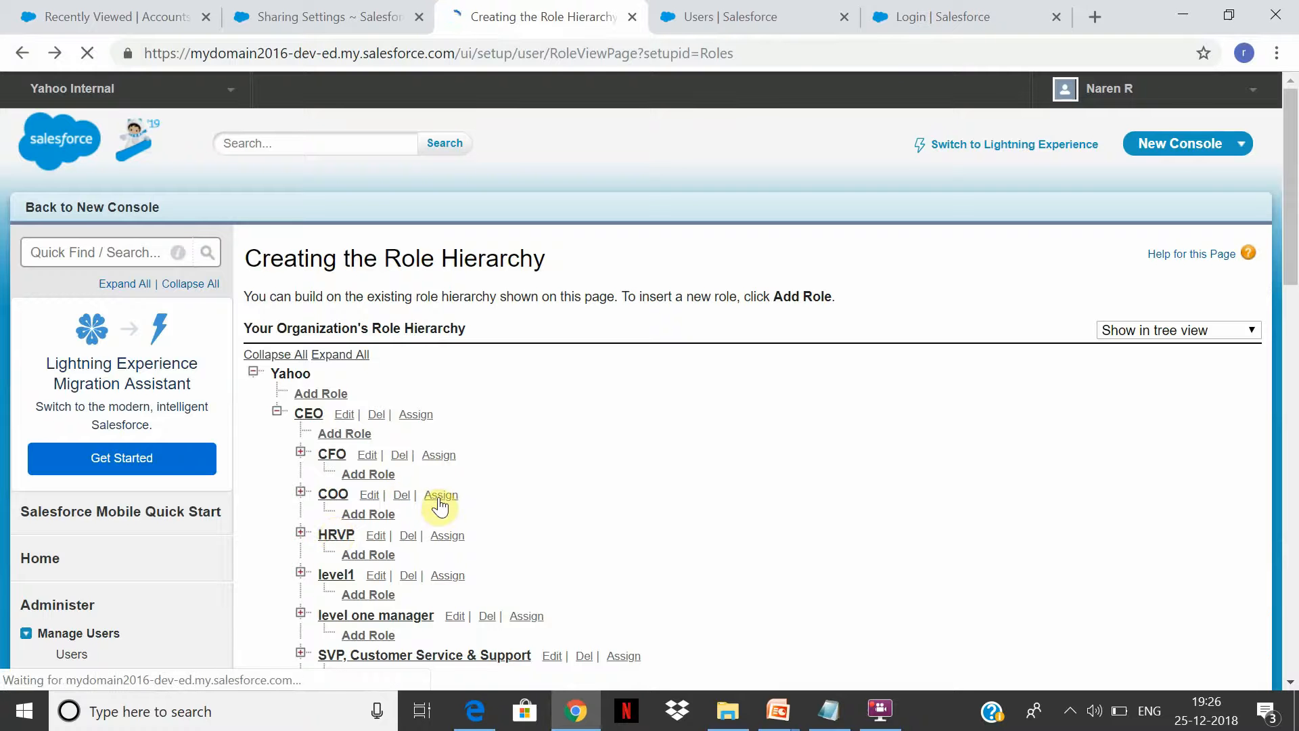
pyautogui.scroll(-2, 560, 609)
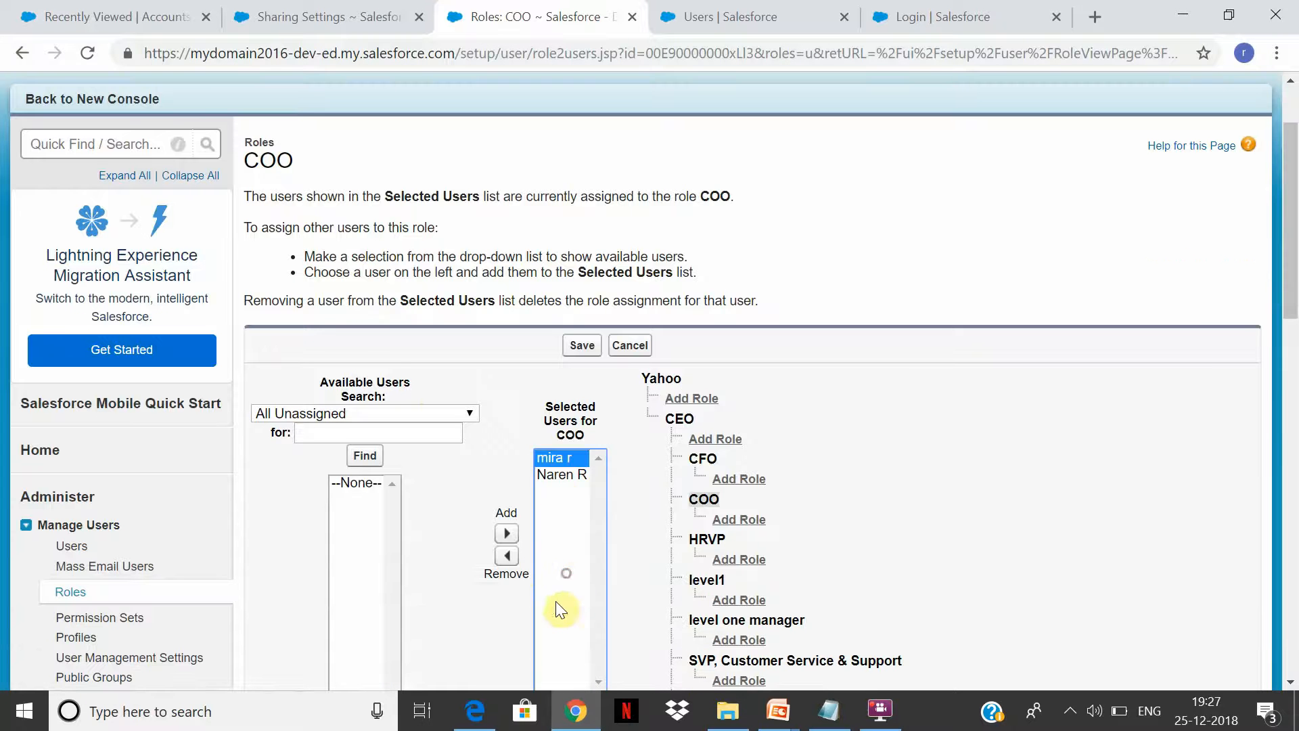
pyautogui.click(506, 556)
pyautogui.scroll(-1, 509, 558)
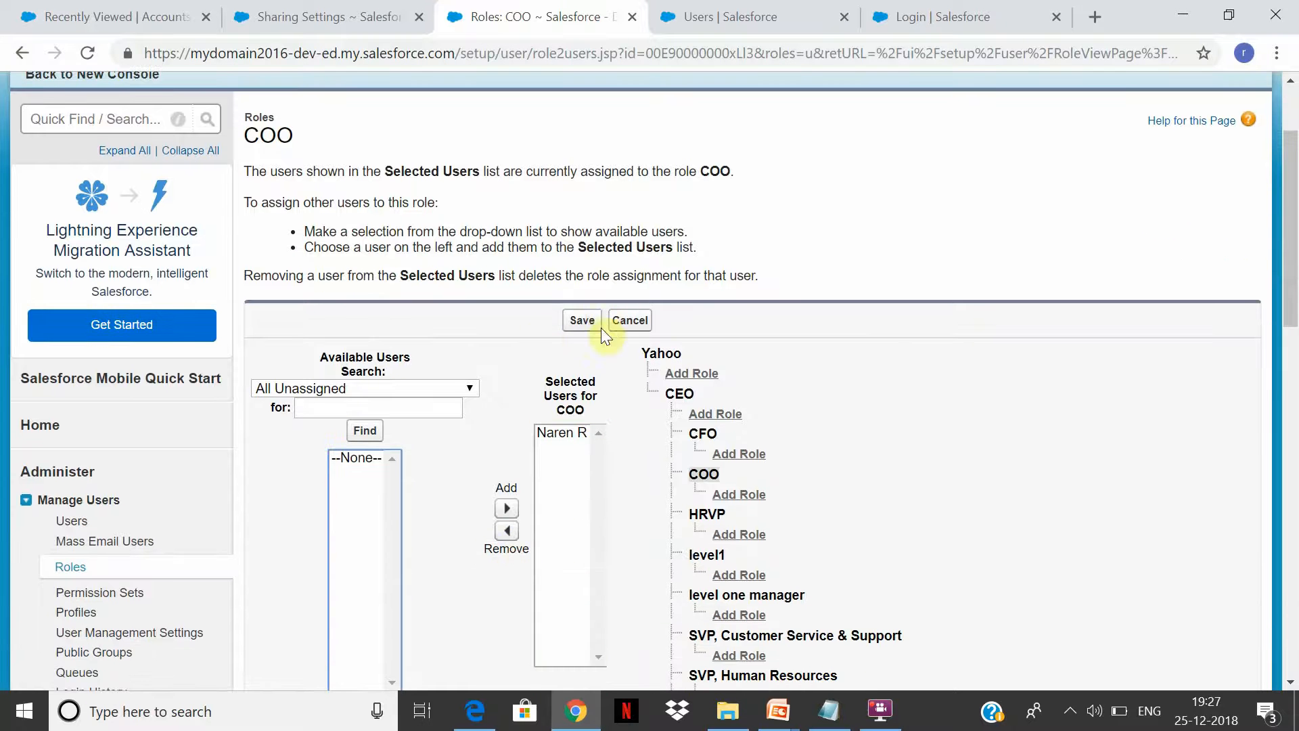
pyautogui.click(583, 321)
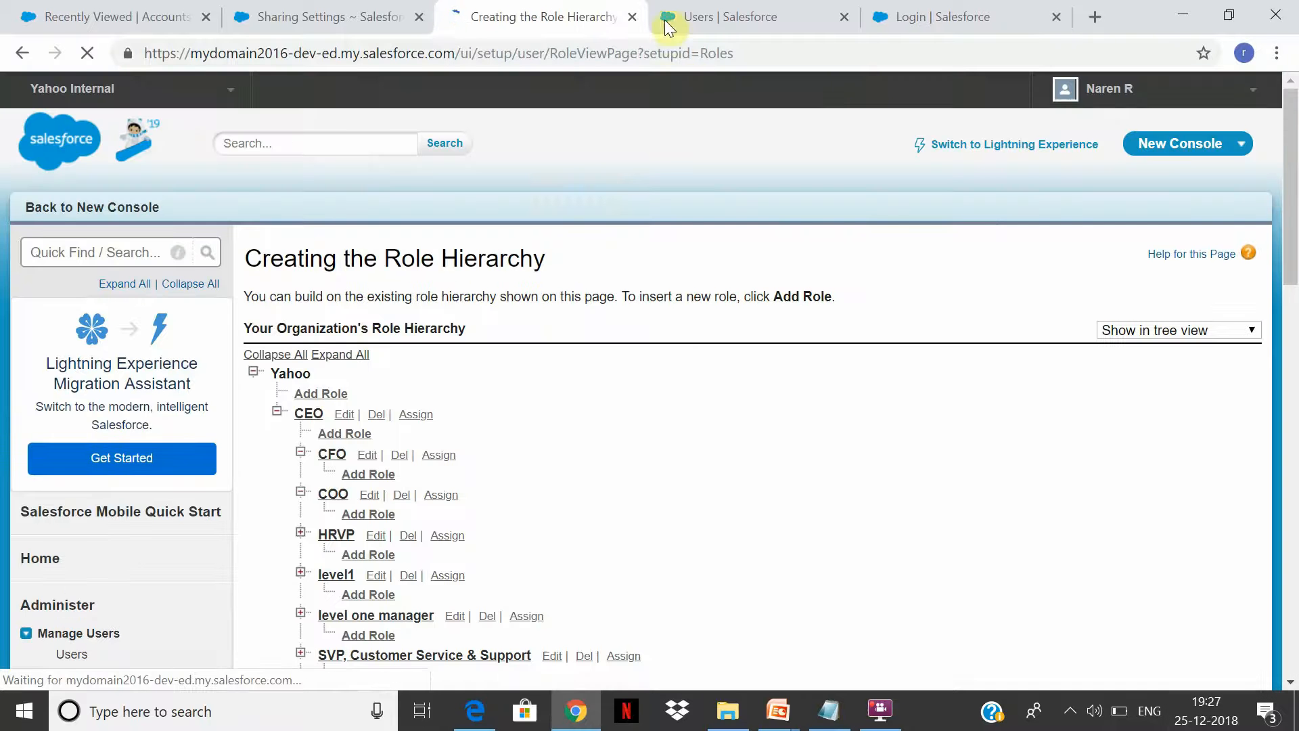
# On the Users page, open the user holding the CFO role for editing, check the Role options, and return to the role hierarchy
pyautogui.click(668, 24)
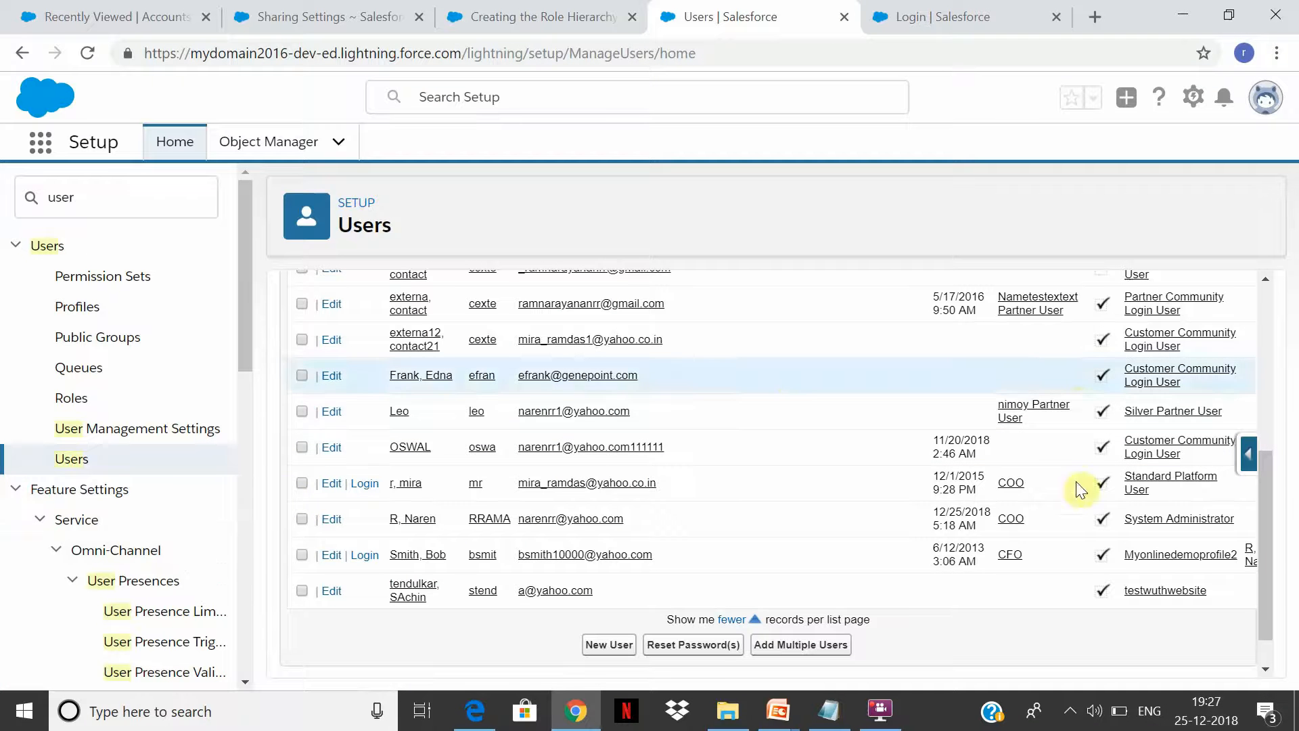
pyautogui.click(331, 554)
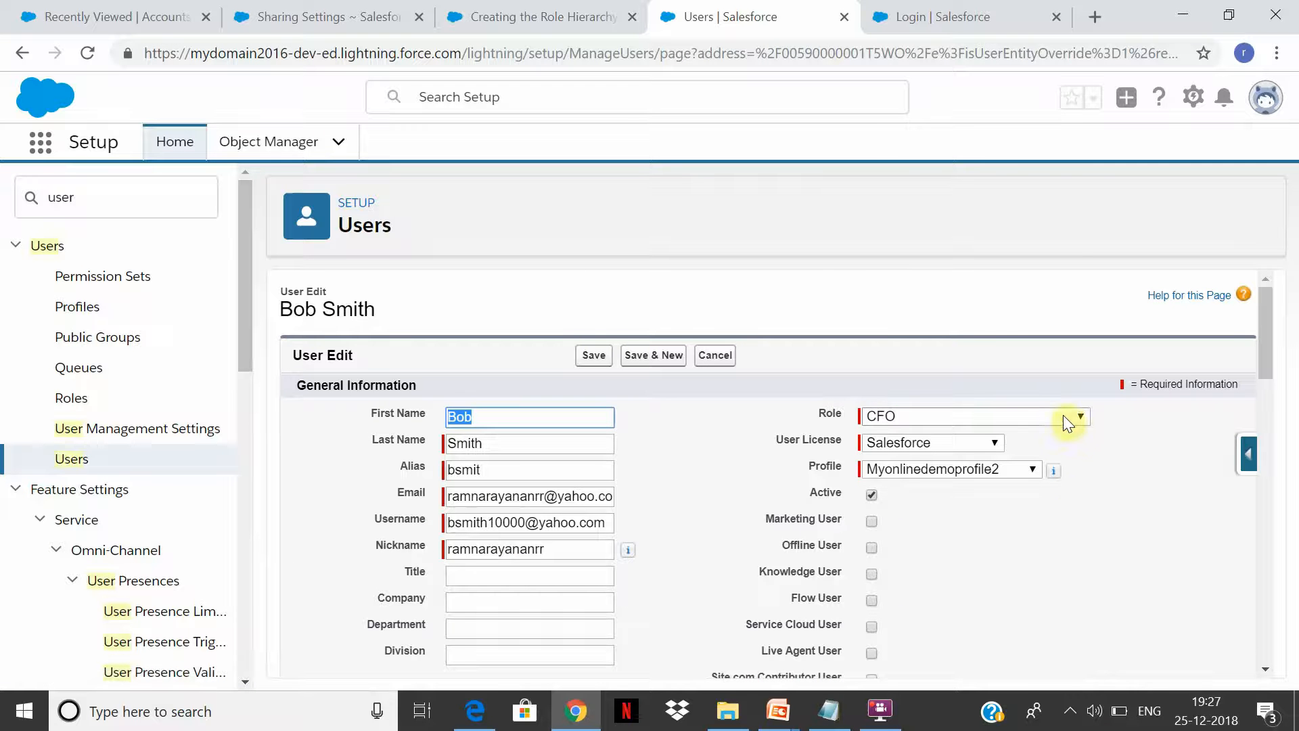
pyautogui.click(1081, 416)
pyautogui.click(1086, 412)
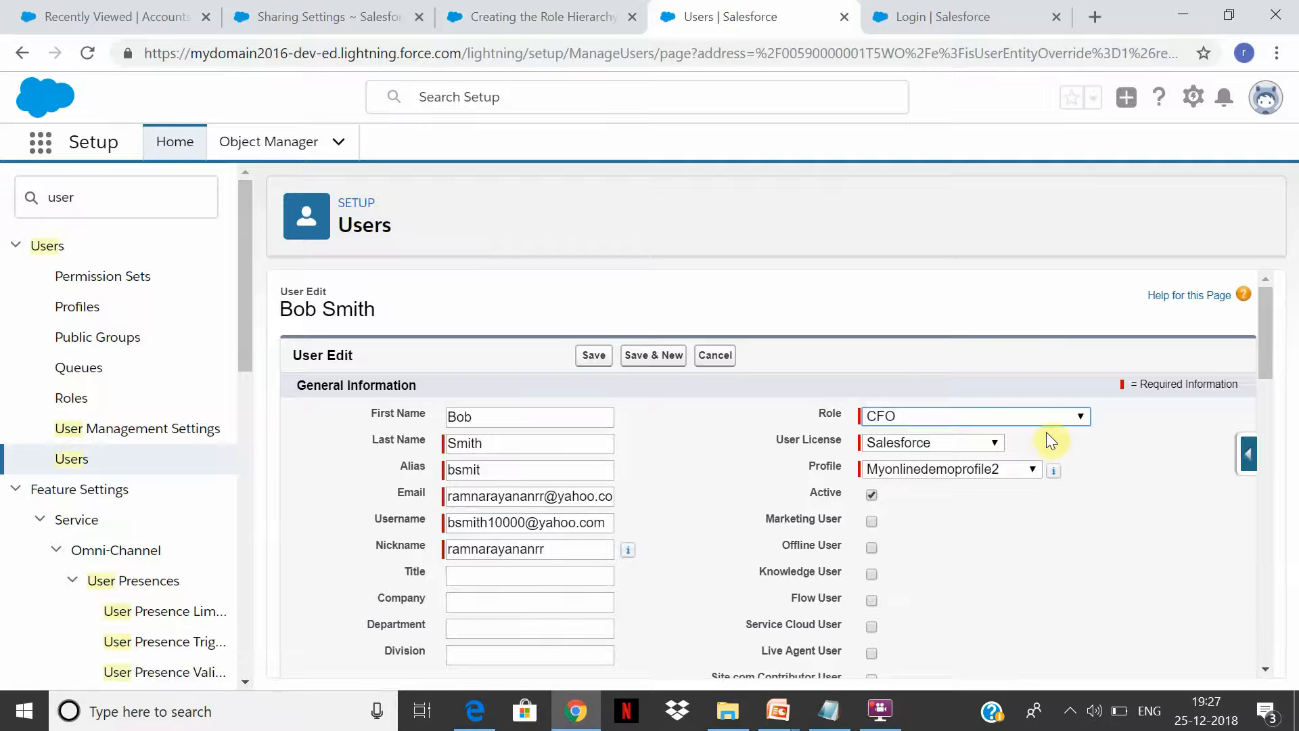
pyautogui.click(551, 15)
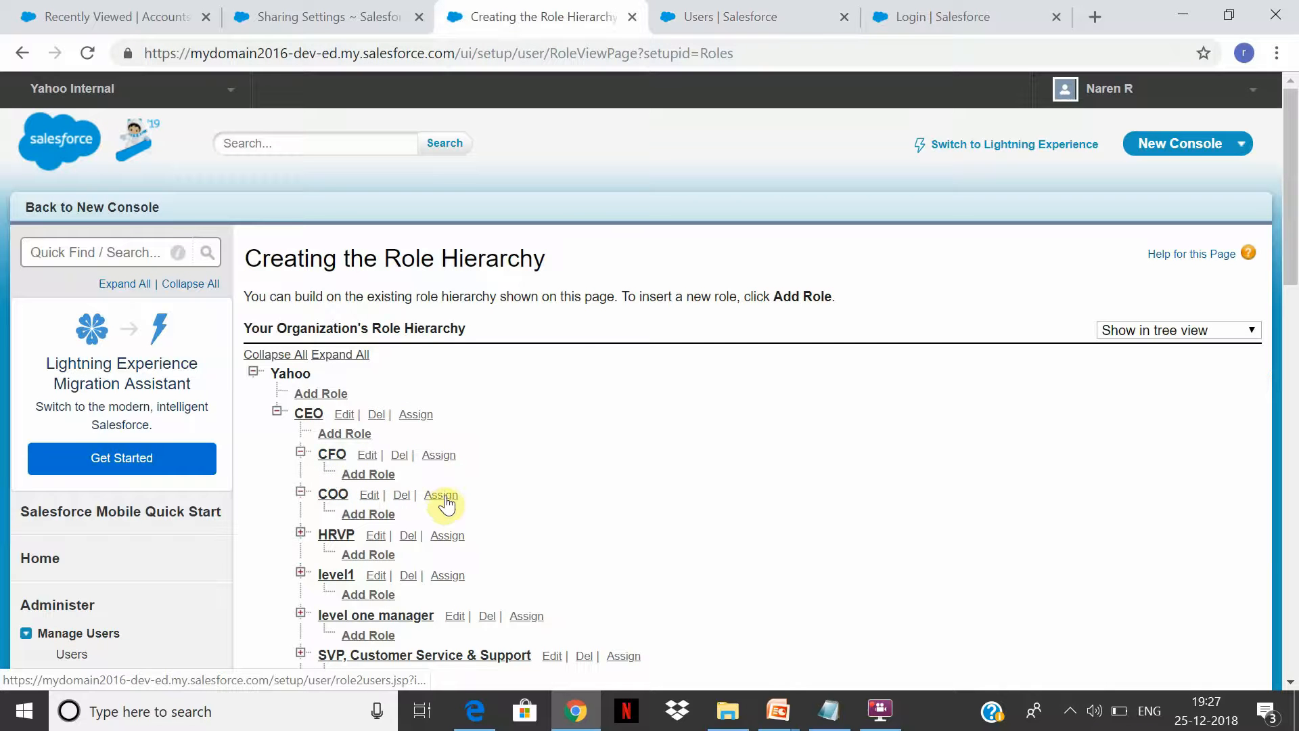
# Return to the Sharing Settings page and search Setup for "sharing" to locate Sharing Settings
pyautogui.click(301, 14)
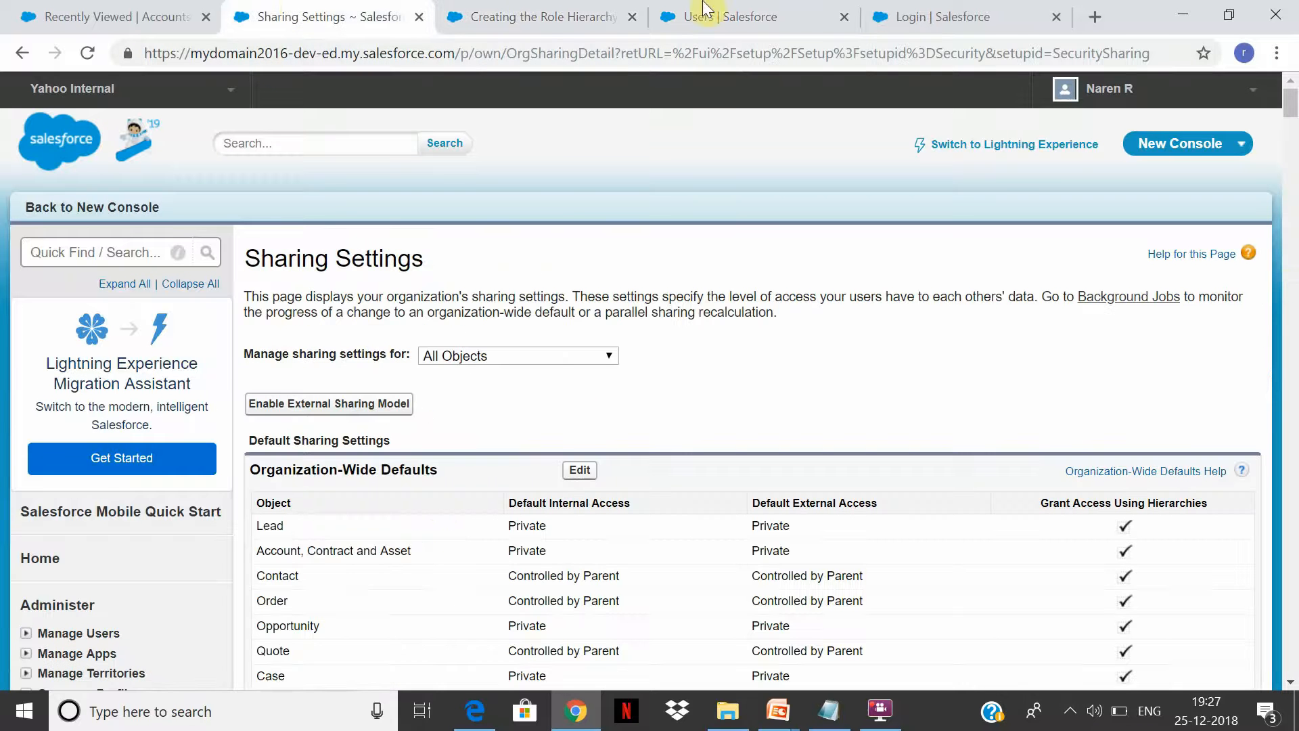
pyautogui.moveTo(1291, 103); pyautogui.dragTo(1295, 44)
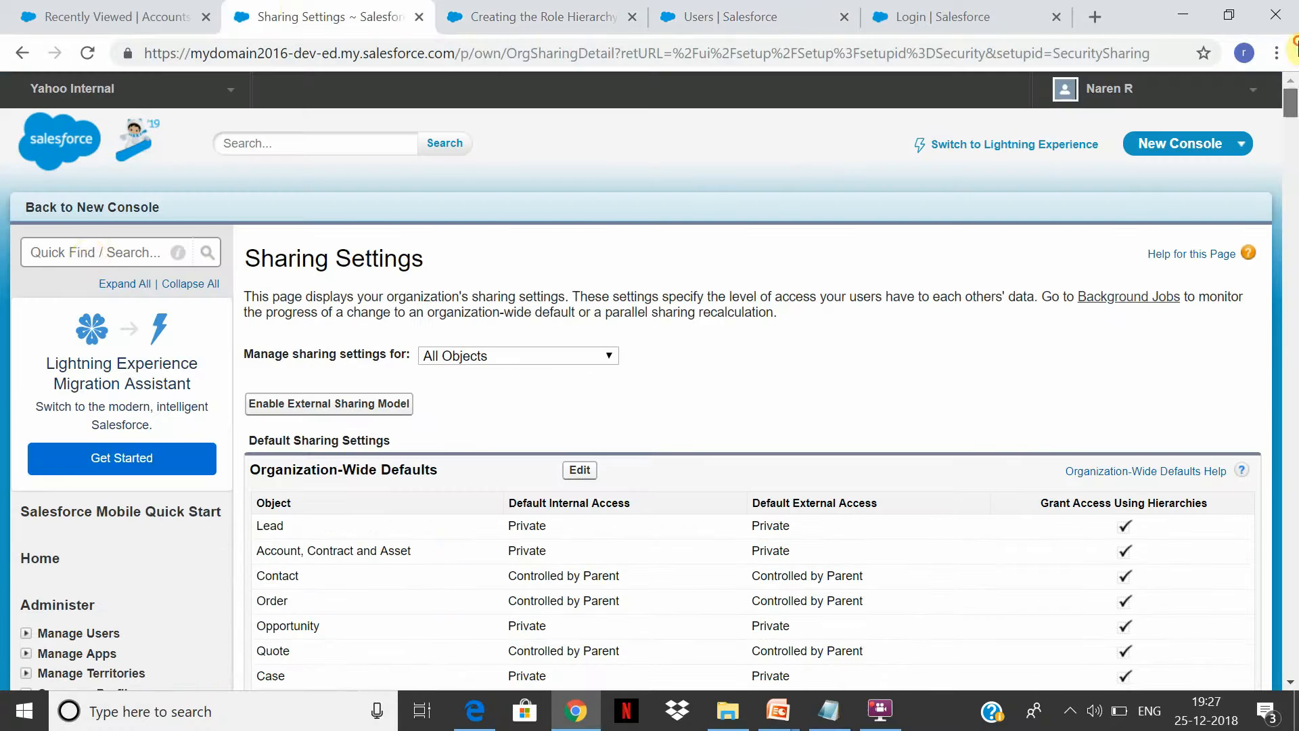
pyautogui.click(86, 256)
pyautogui.write('sharing')
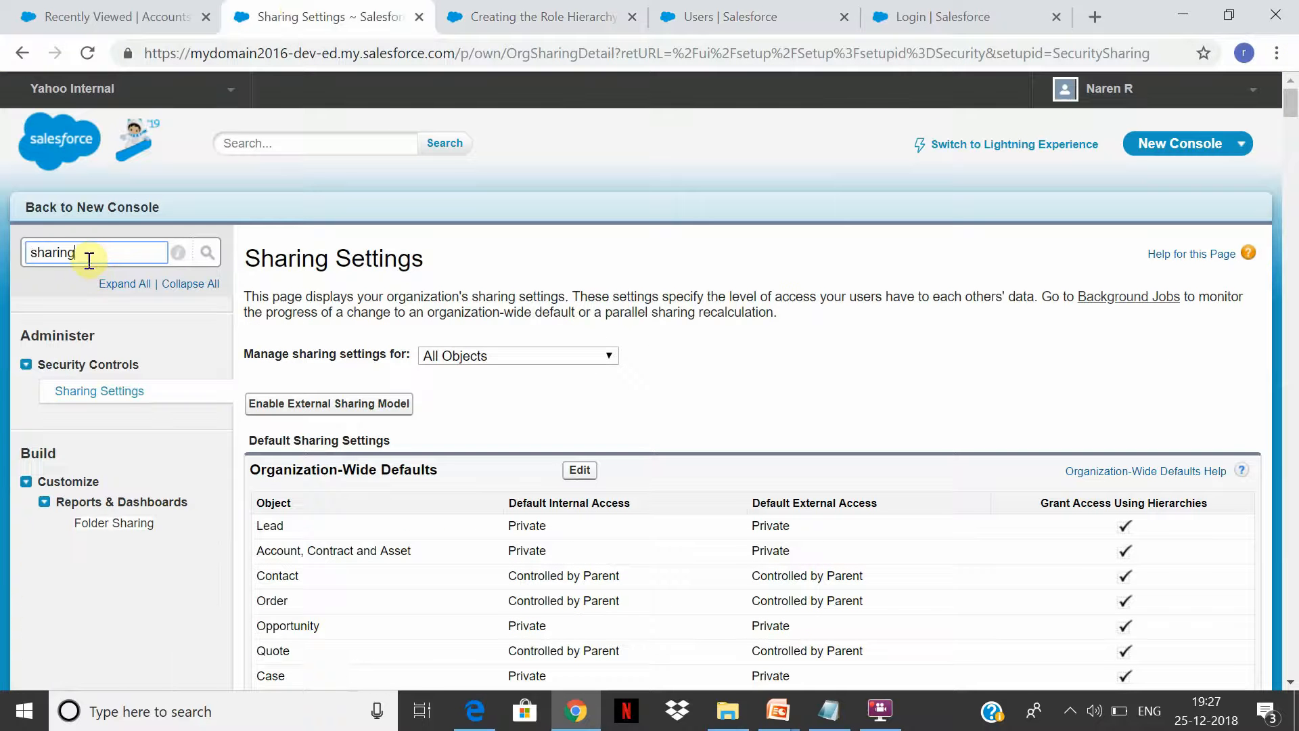
pyautogui.click(116, 398)
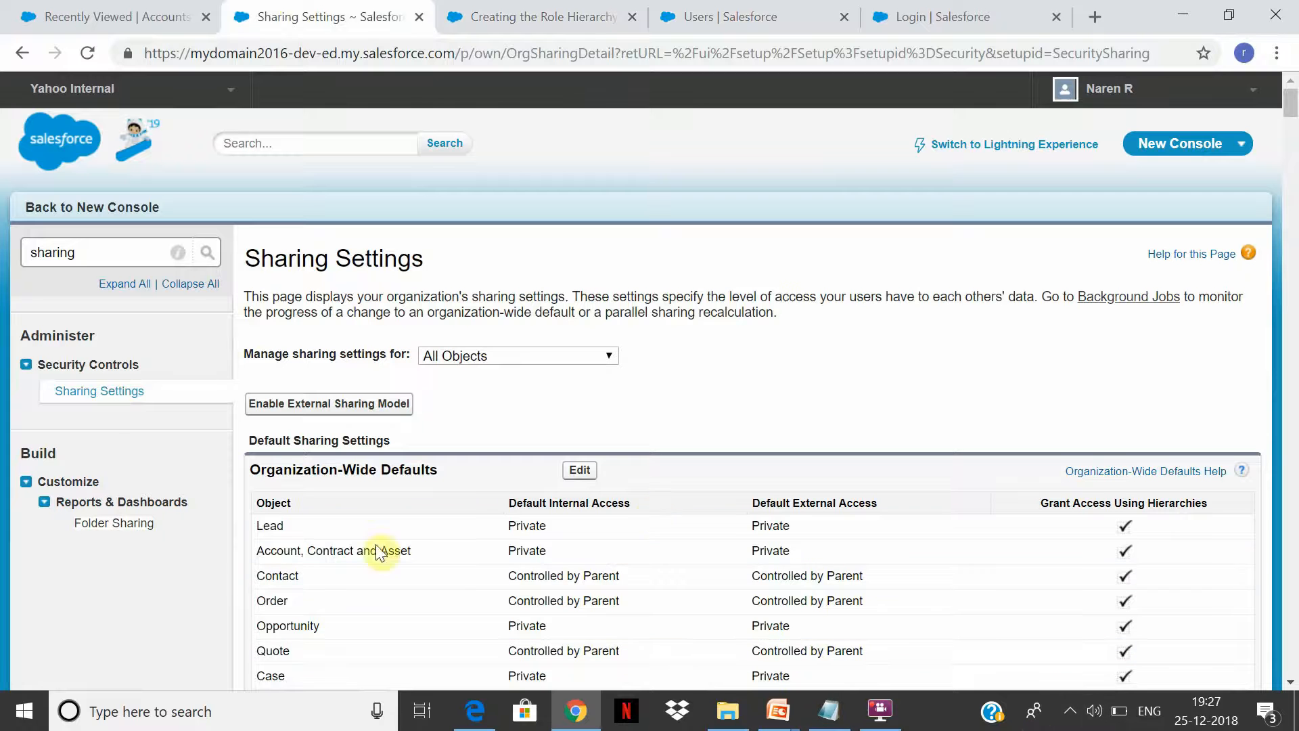
pyautogui.click(544, 15)
pyautogui.click(375, 10)
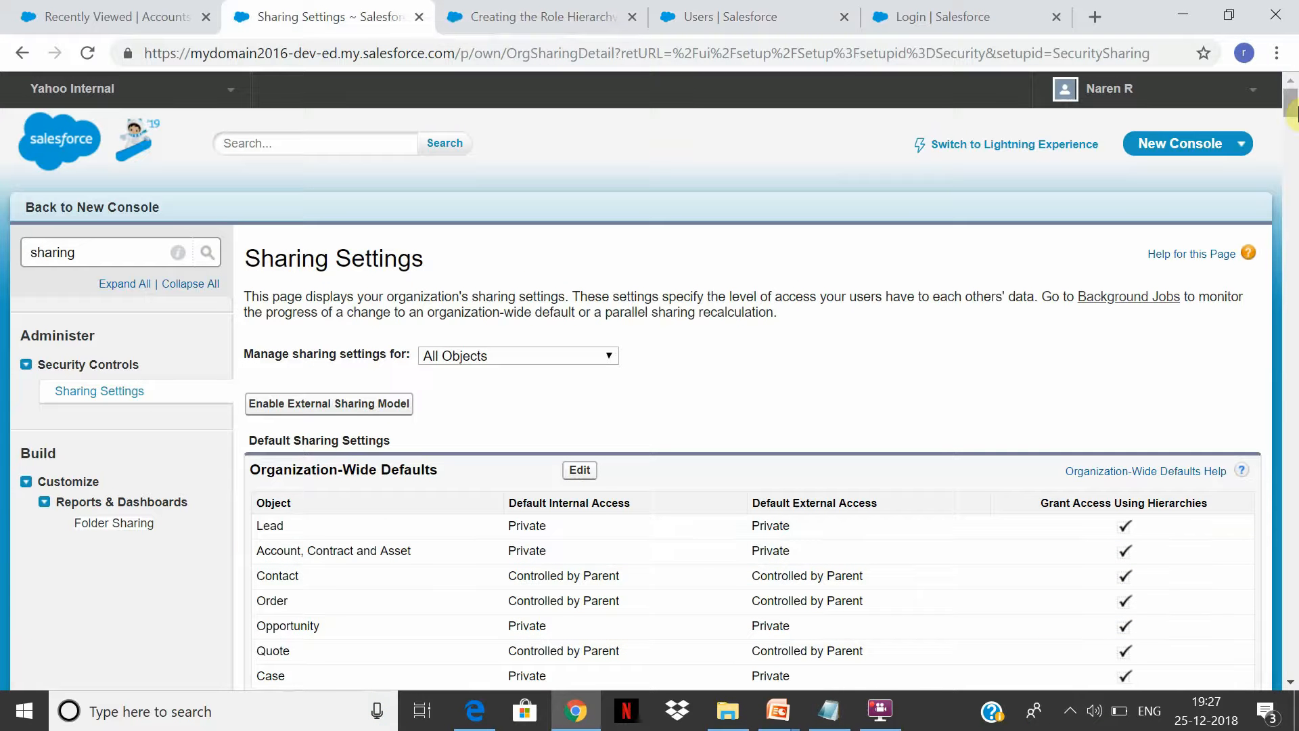
# Edit the organization-wide defaults and set the default internal access of StudentMaster2 to Private
pyautogui.click(570, 471)
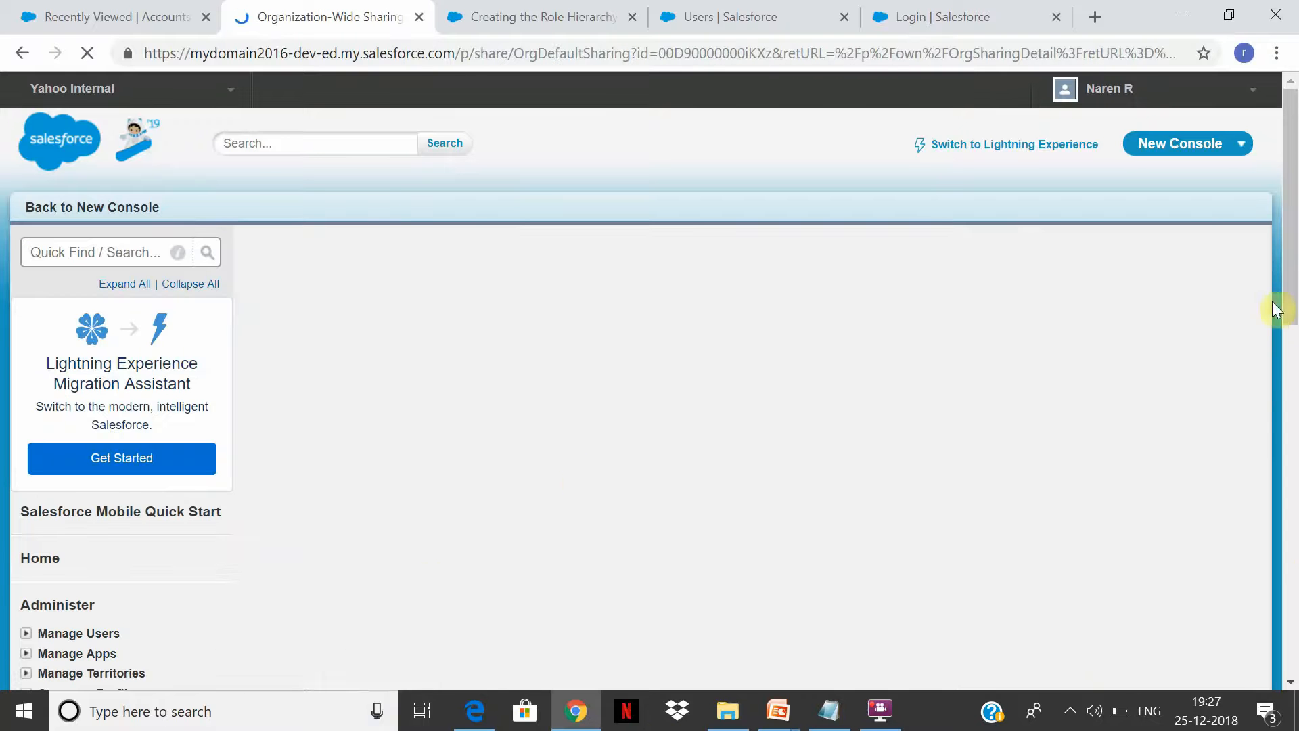
pyautogui.moveTo(1290, 175); pyautogui.dragTo(1294, 567)
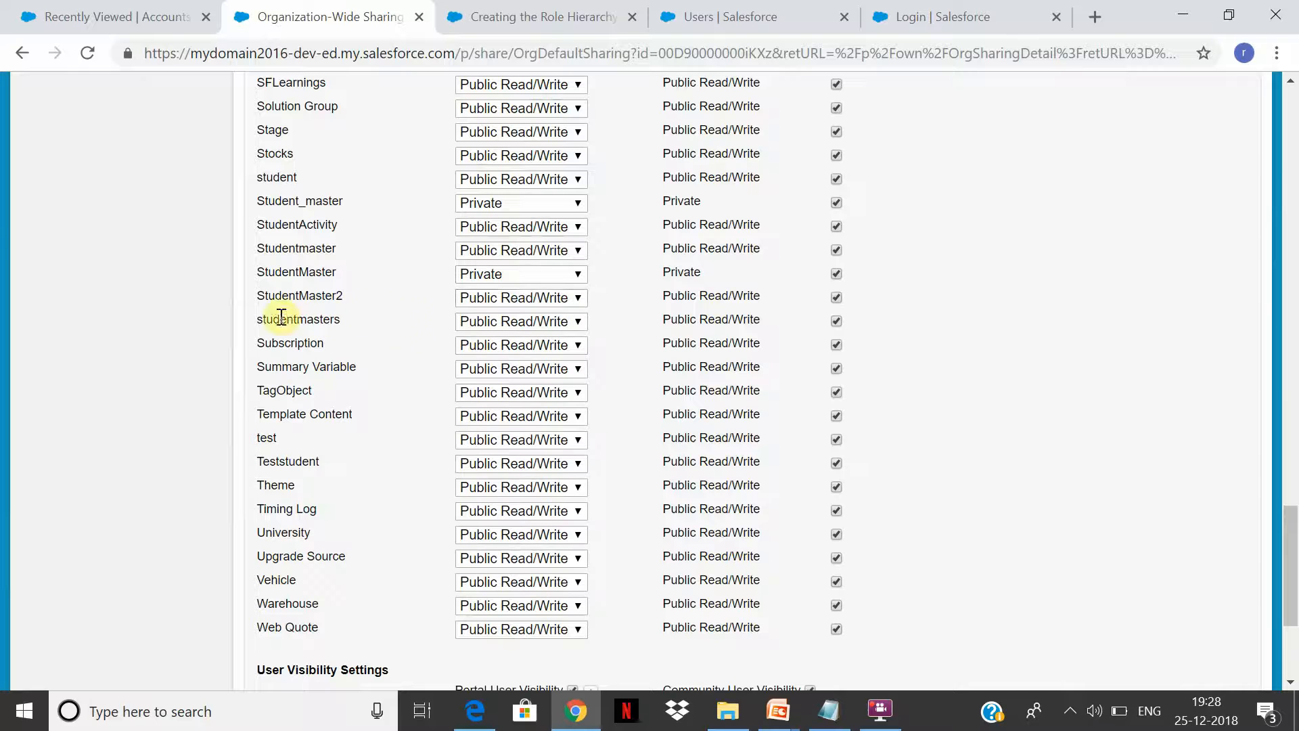
pyautogui.click(567, 302)
pyautogui.click(562, 315)
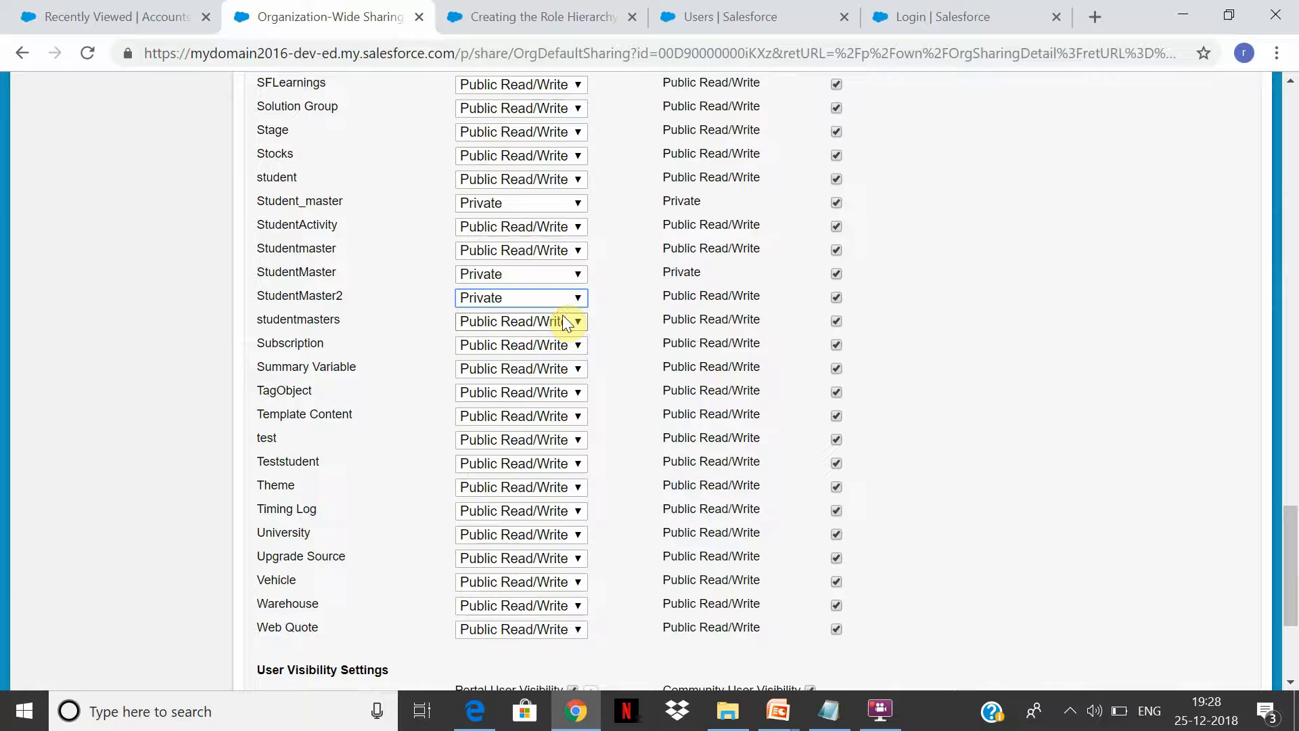
# Set the default internal access of StudentMaster to Public Read/Write and save the organization-wide defaults
pyautogui.click(579, 274)
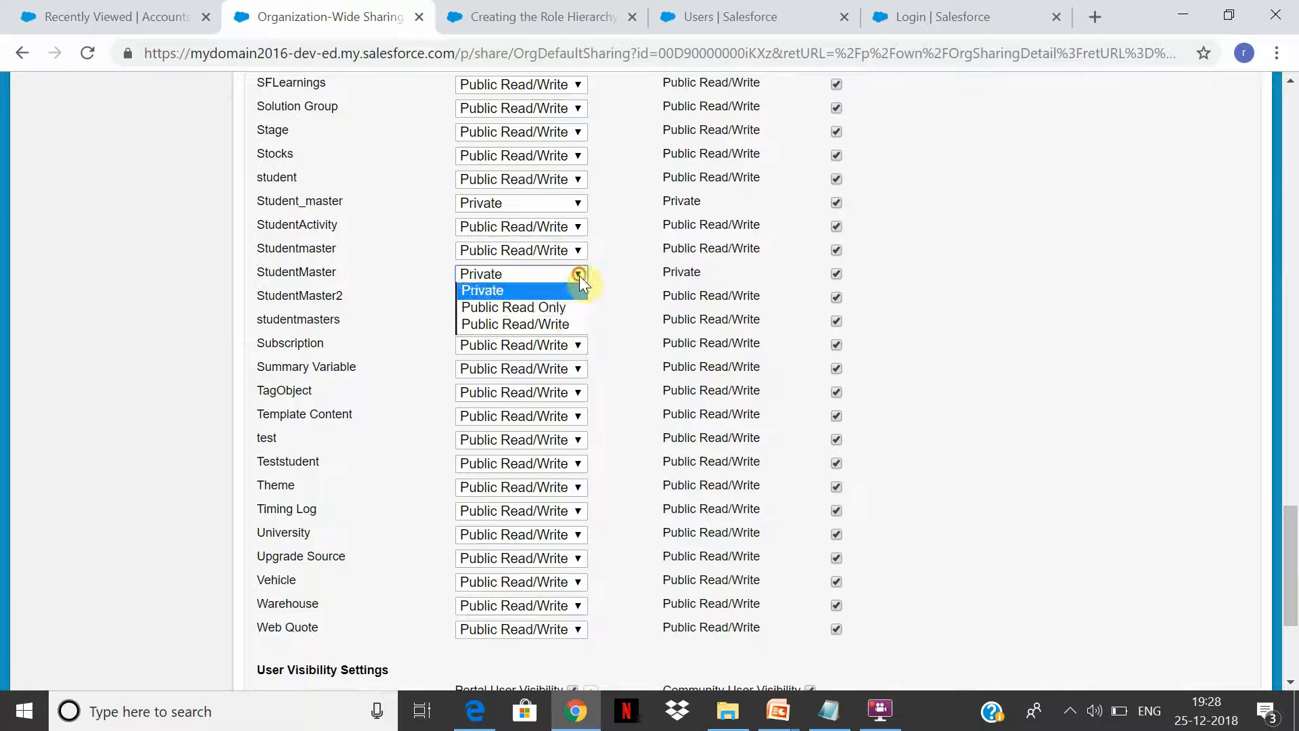
pyautogui.click(576, 323)
pyautogui.moveTo(600, 261); pyautogui.dragTo(424, 318)
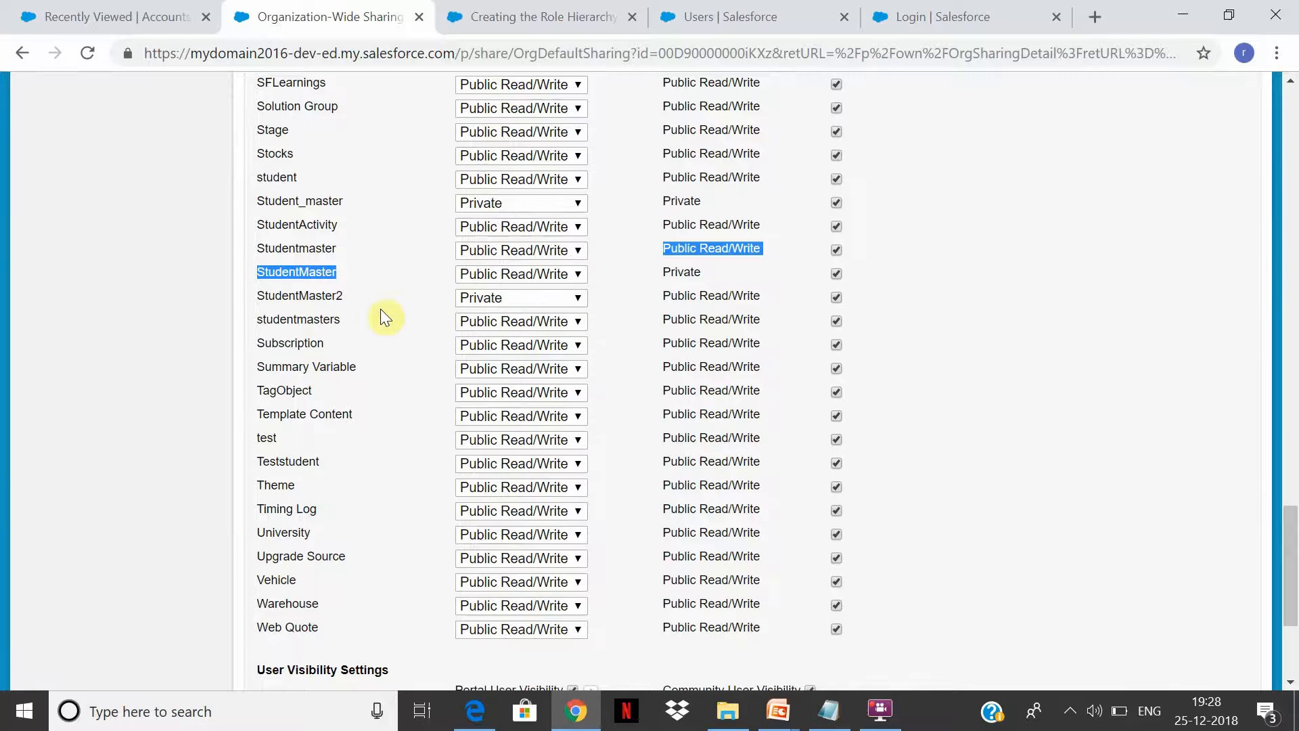
pyautogui.click(438, 305)
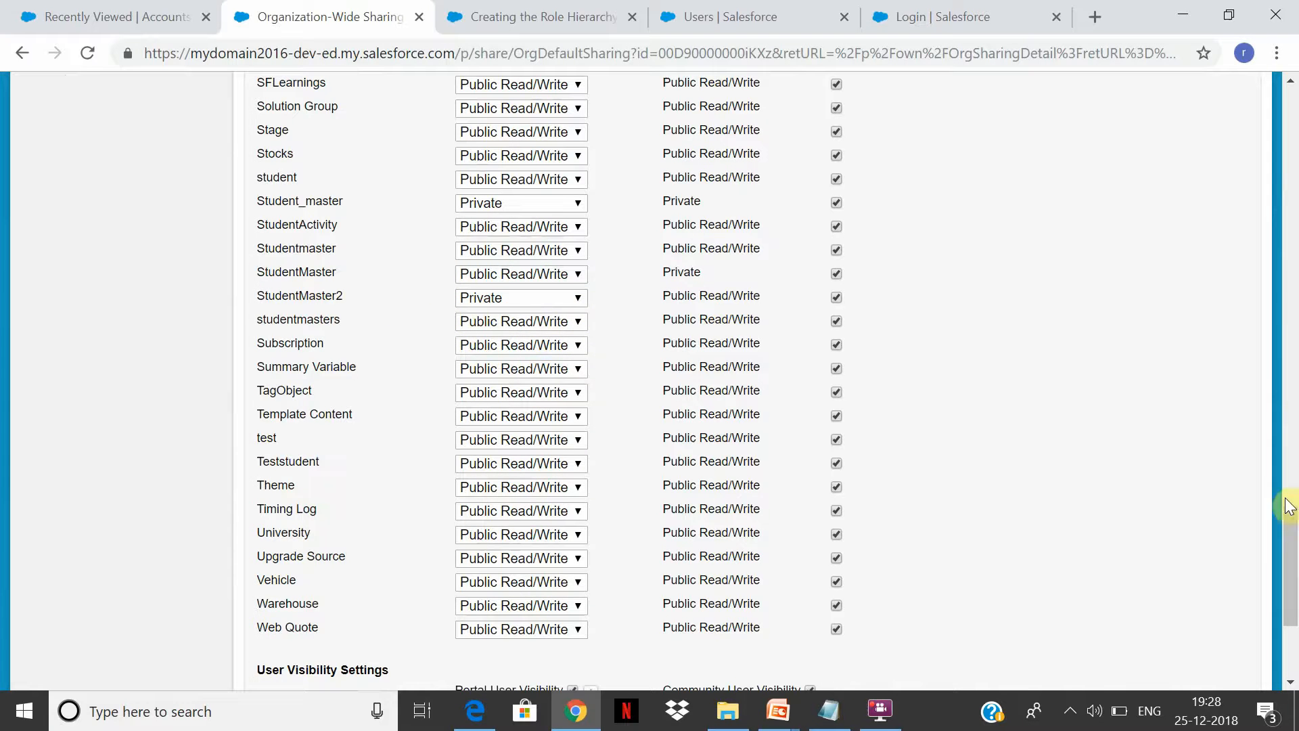
pyautogui.moveTo(1289, 506); pyautogui.dragTo(1292, 142)
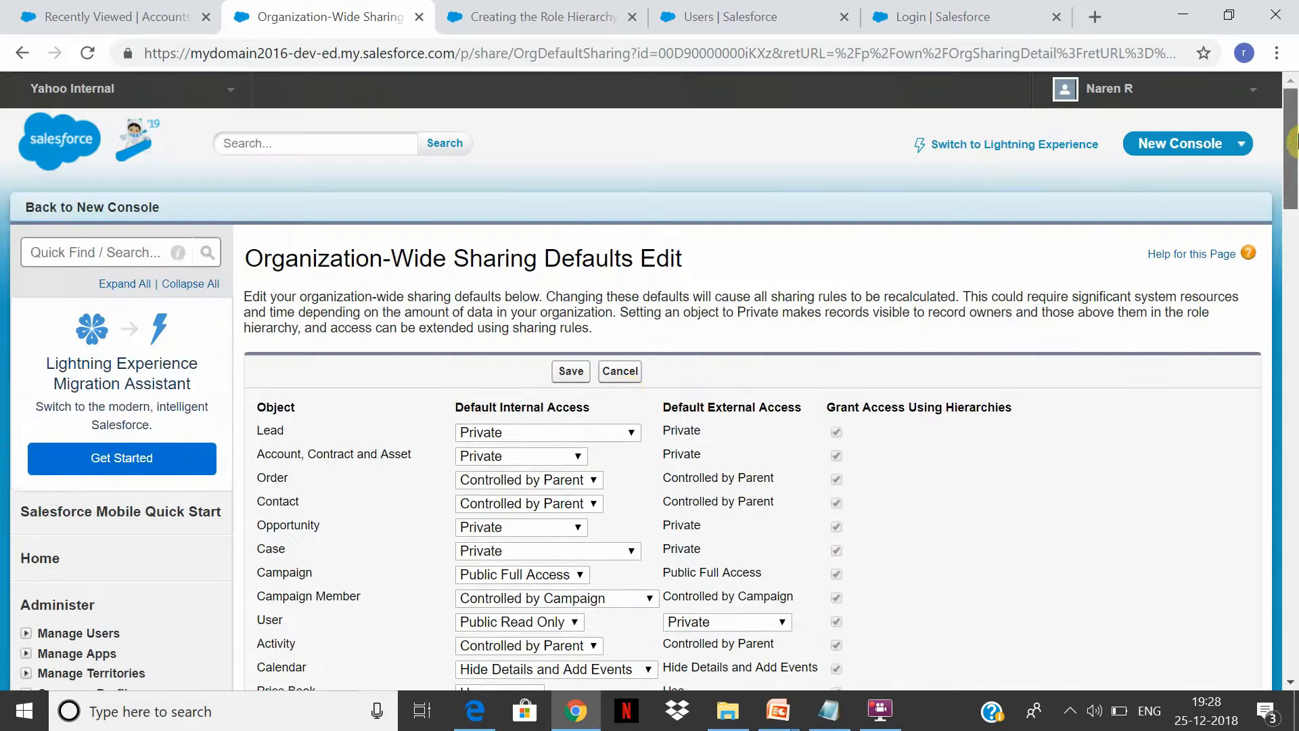
pyautogui.click(572, 380)
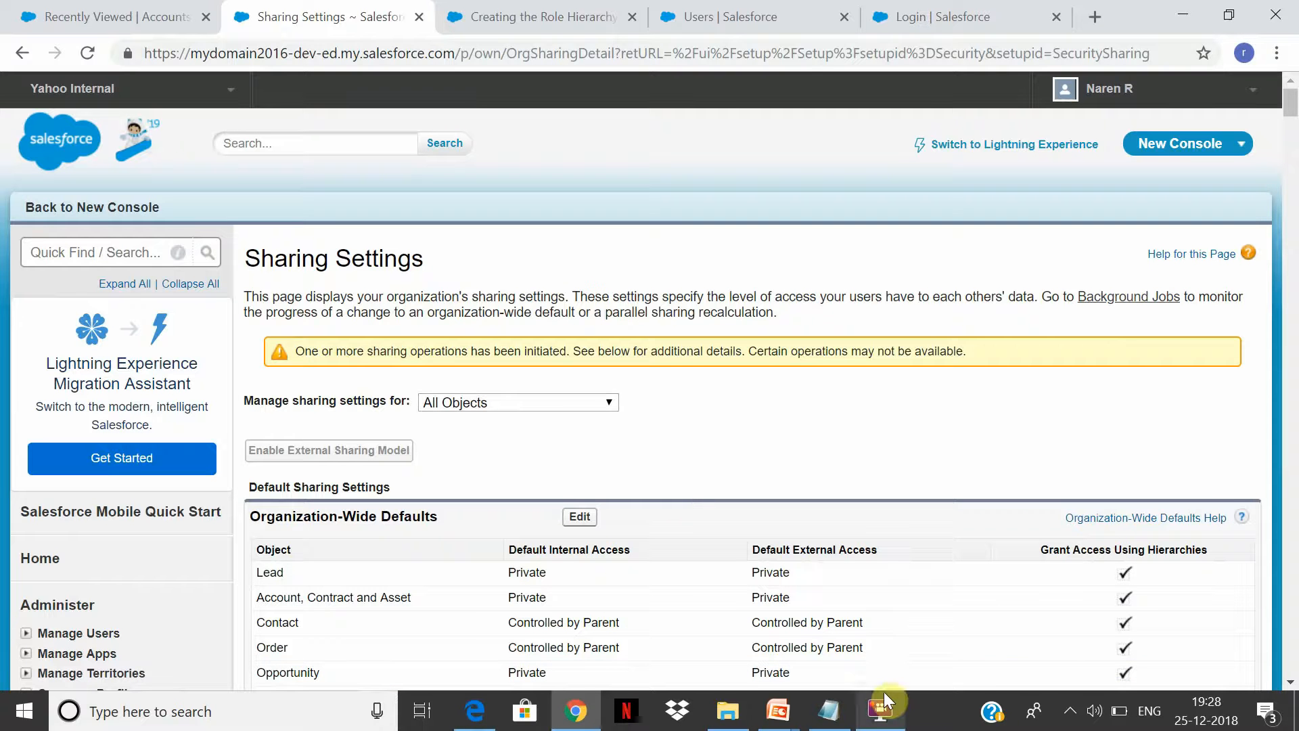
# Switch from the New Console app to MyCustomsalesforceapp
pyautogui.moveTo(883, 696)
pyautogui.click(1222, 100)
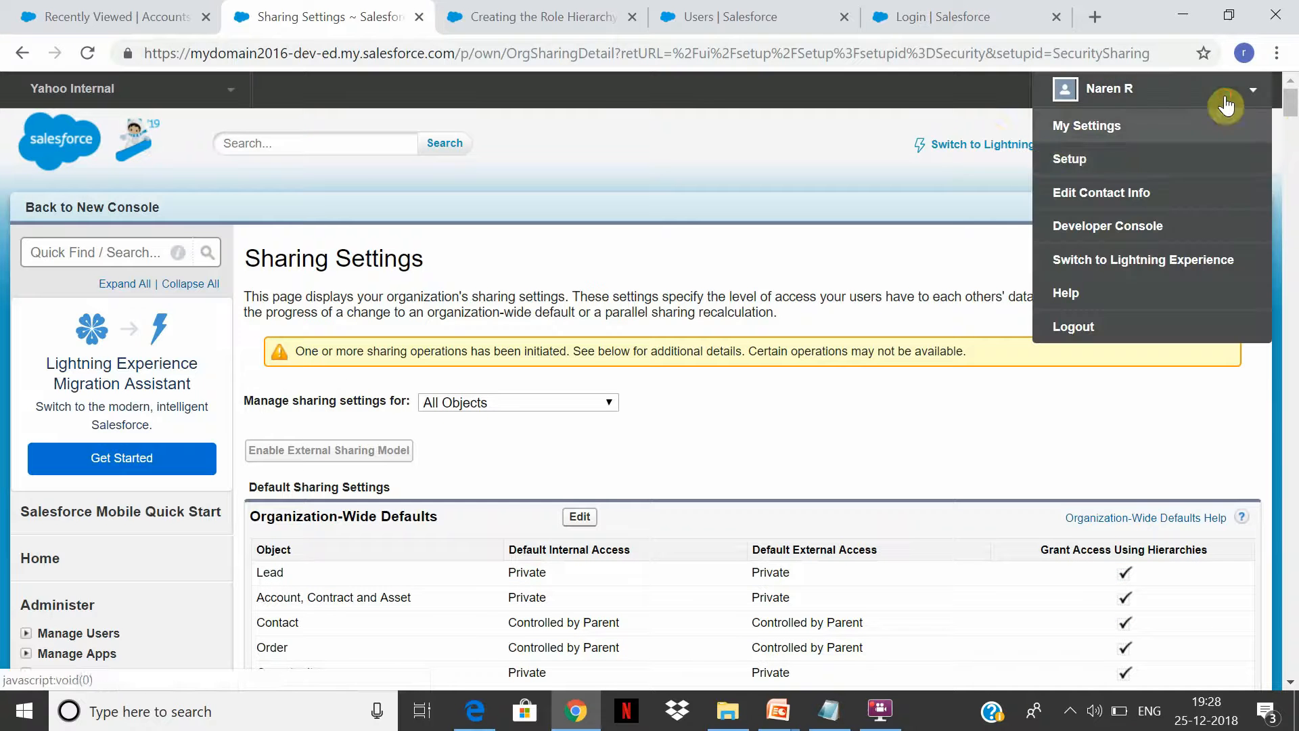
pyautogui.click(1072, 96)
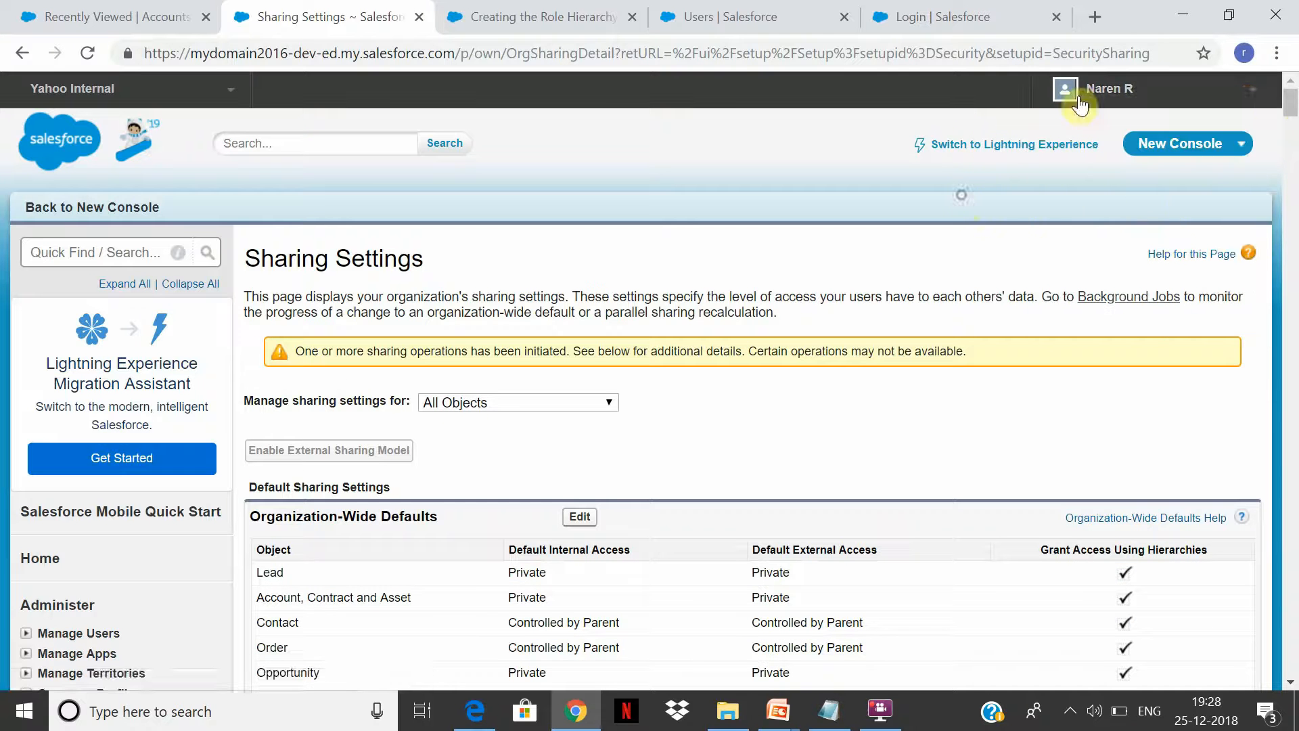
pyautogui.click(1238, 103)
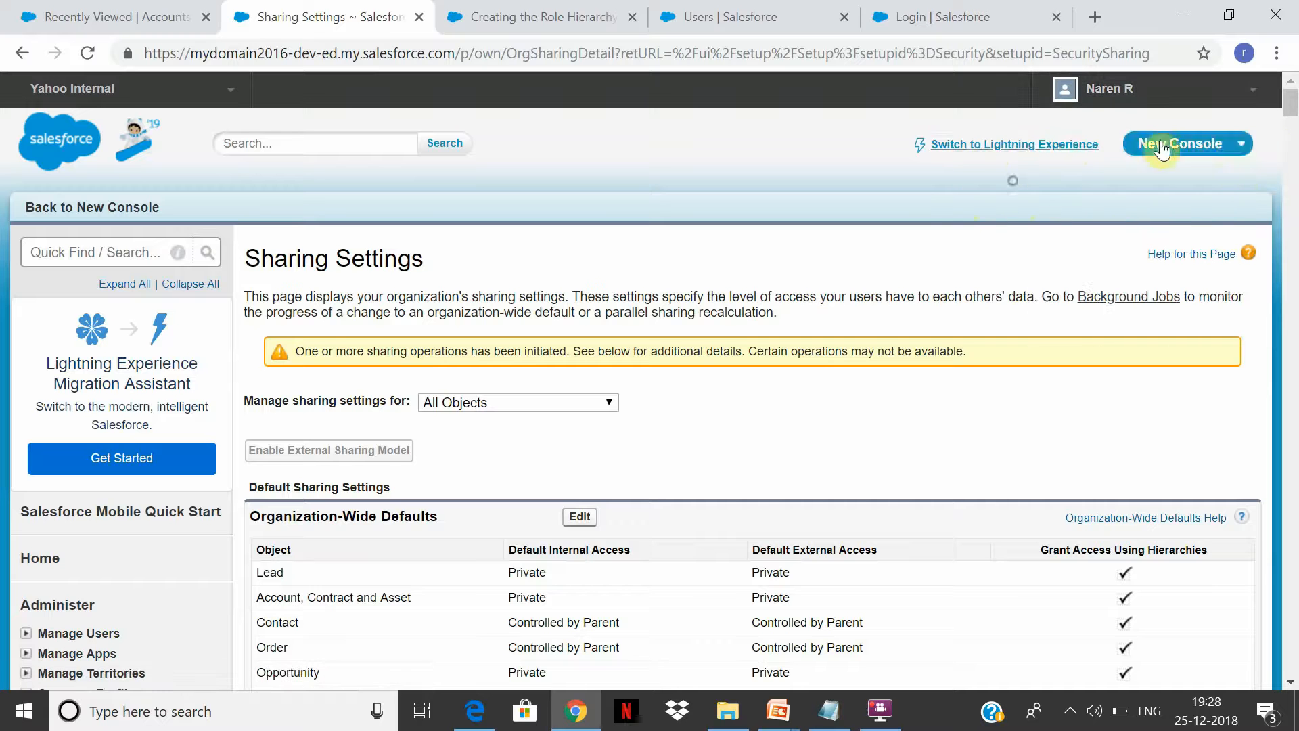
pyautogui.click(1240, 145)
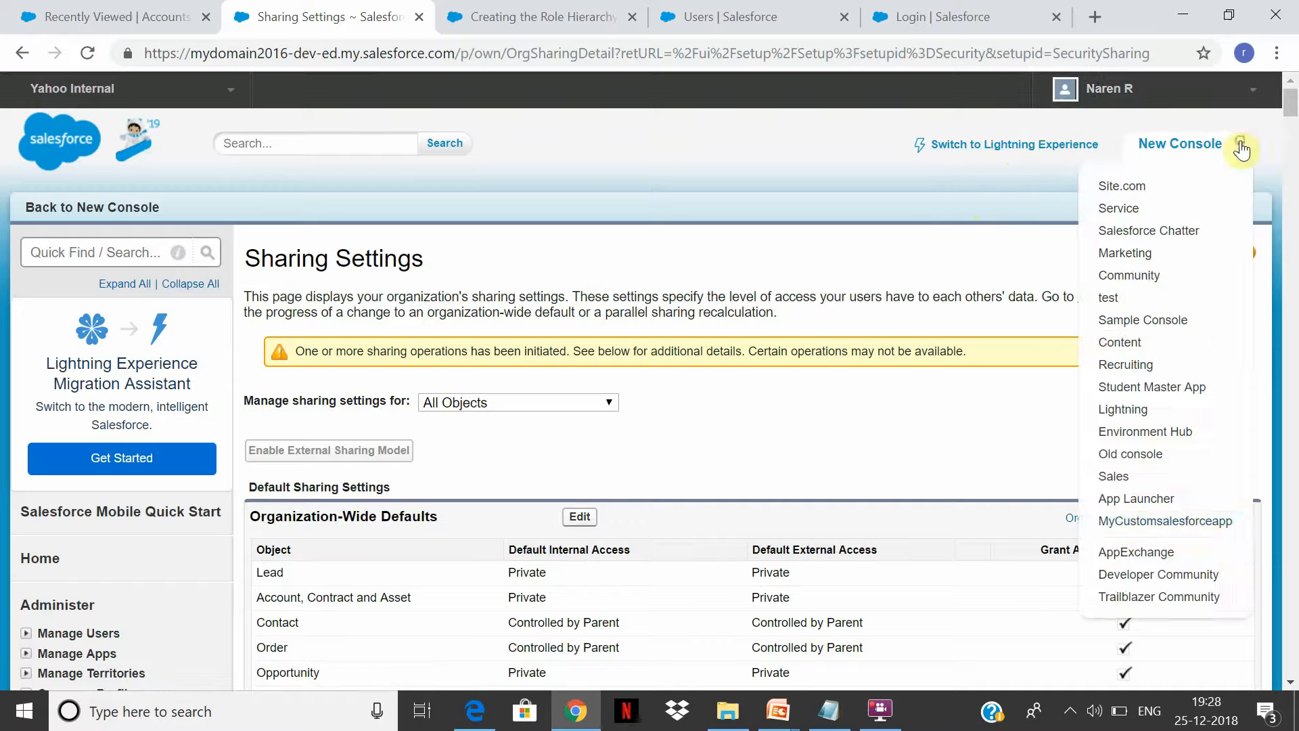
pyautogui.click(1172, 522)
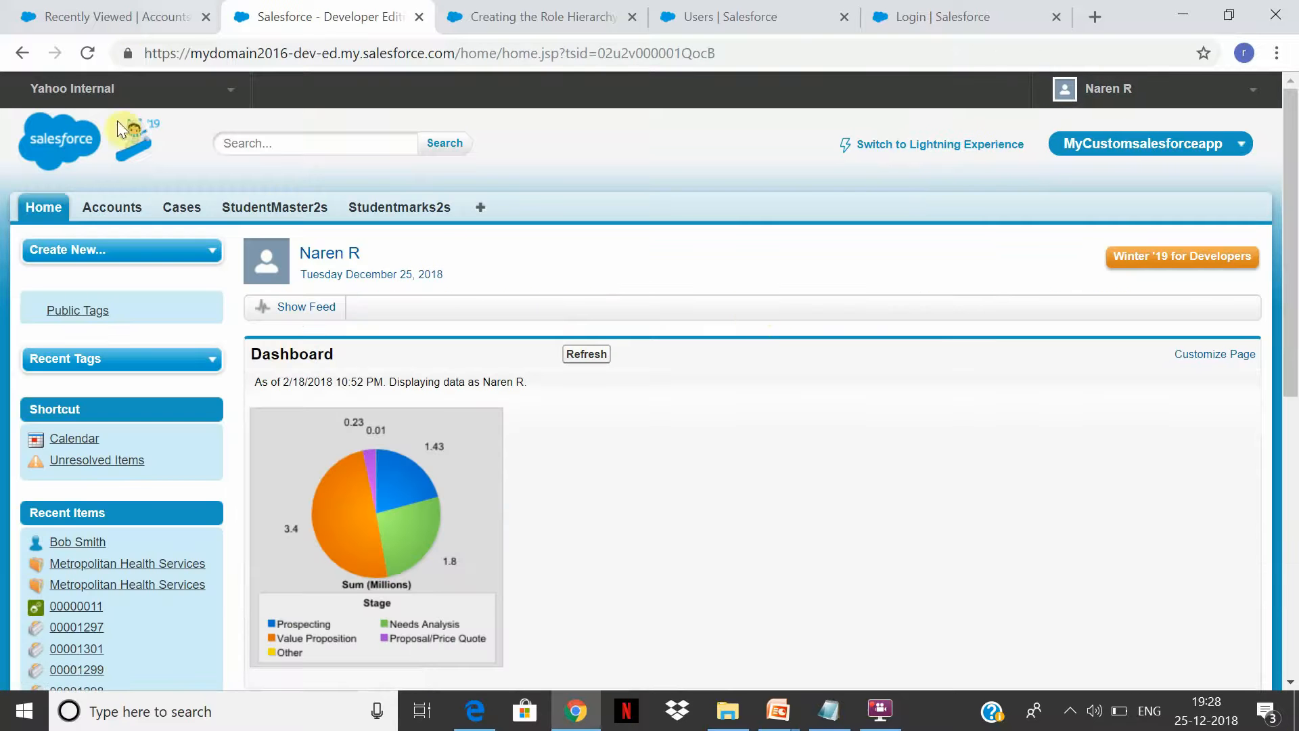
# Create and save a StudentMaster2 record with the student's name, age 19 and DOJ 12/25/2018
pyautogui.click(266, 208)
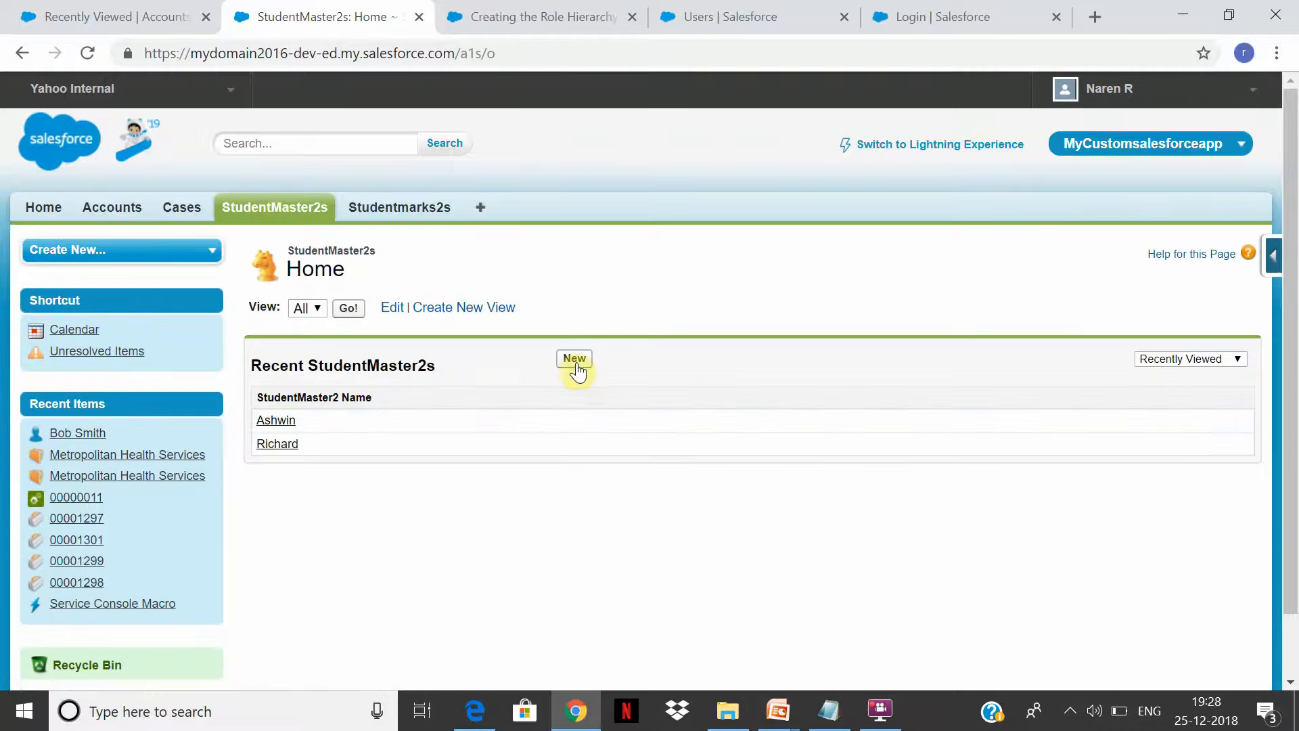
pyautogui.click(574, 366)
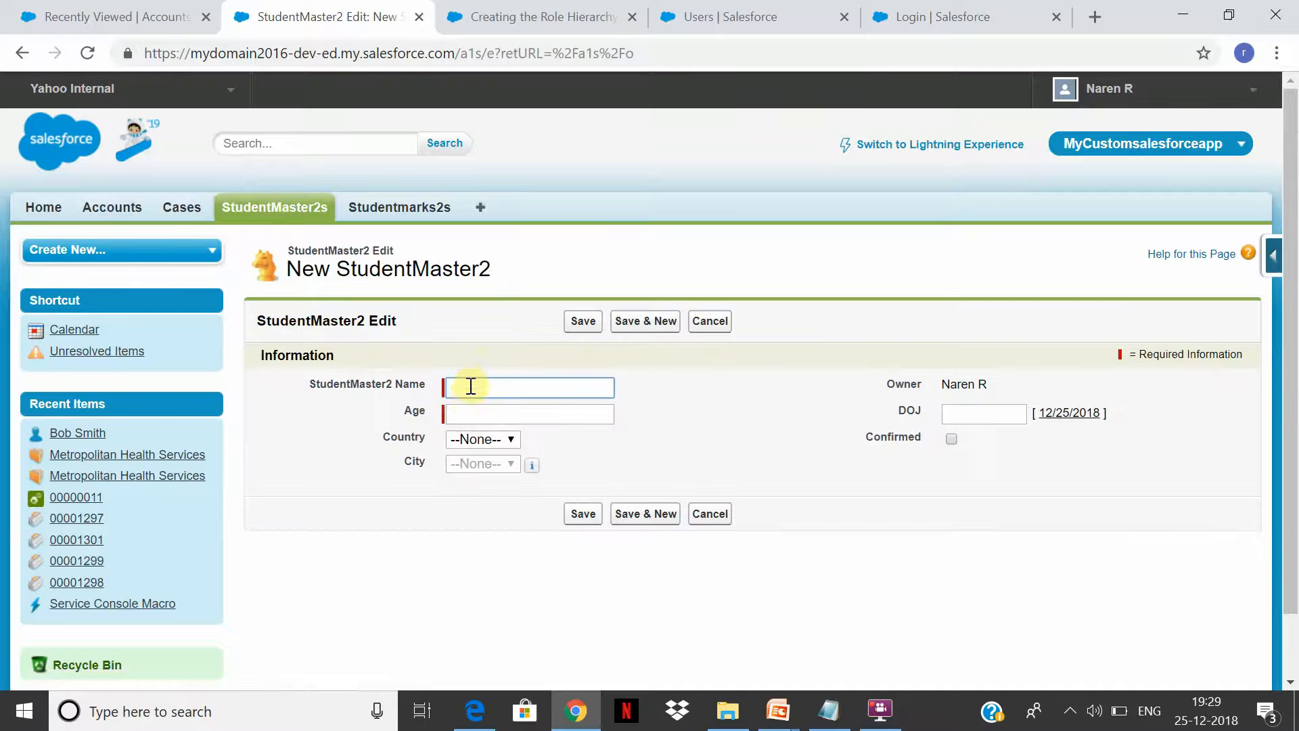
pyautogui.click(472, 385)
pyautogui.write('J')
pyautogui.click(550, 408)
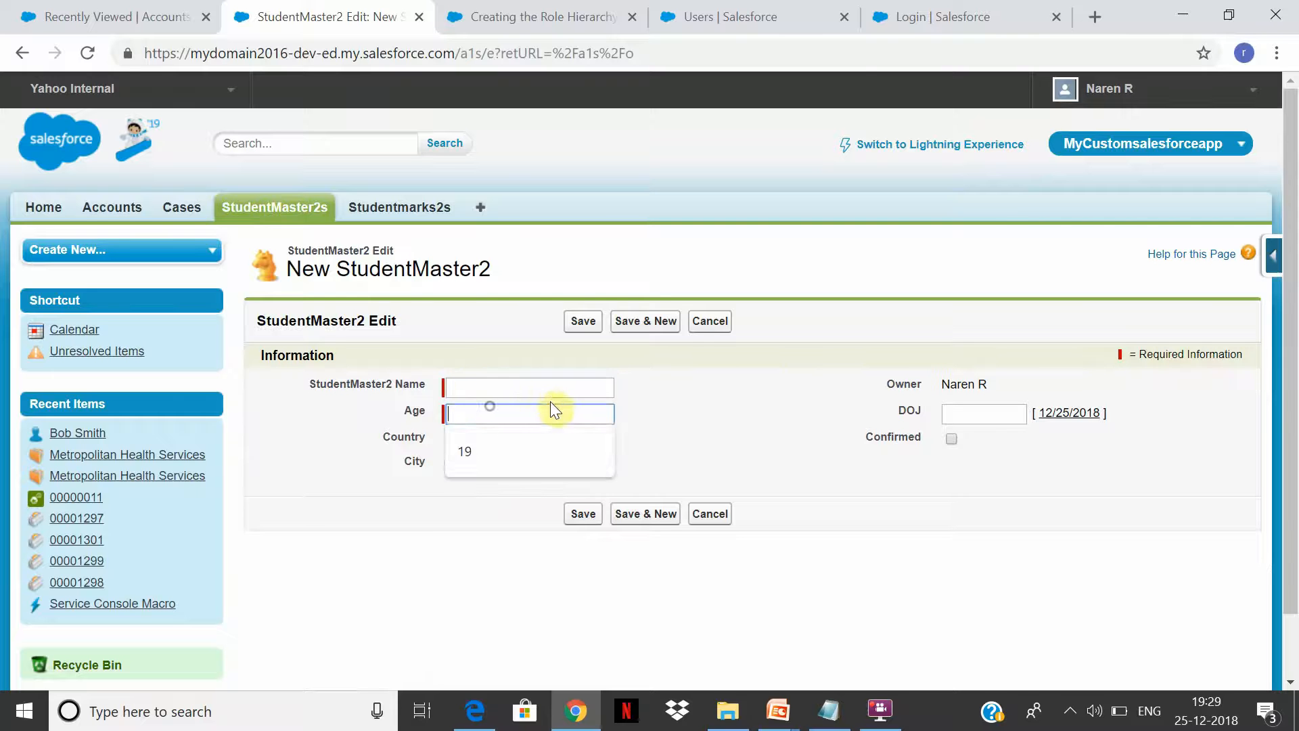
pyautogui.write('19')
pyautogui.click(550, 390)
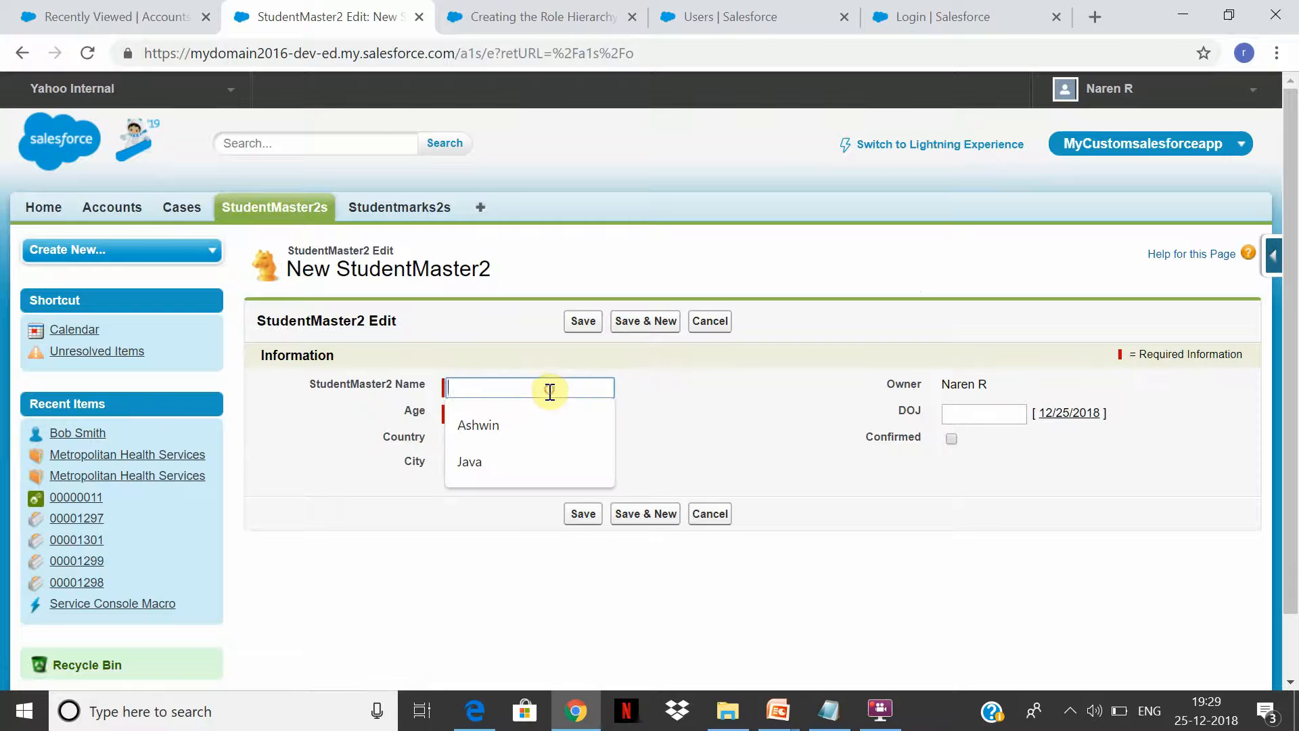
pyautogui.write('Jatin')
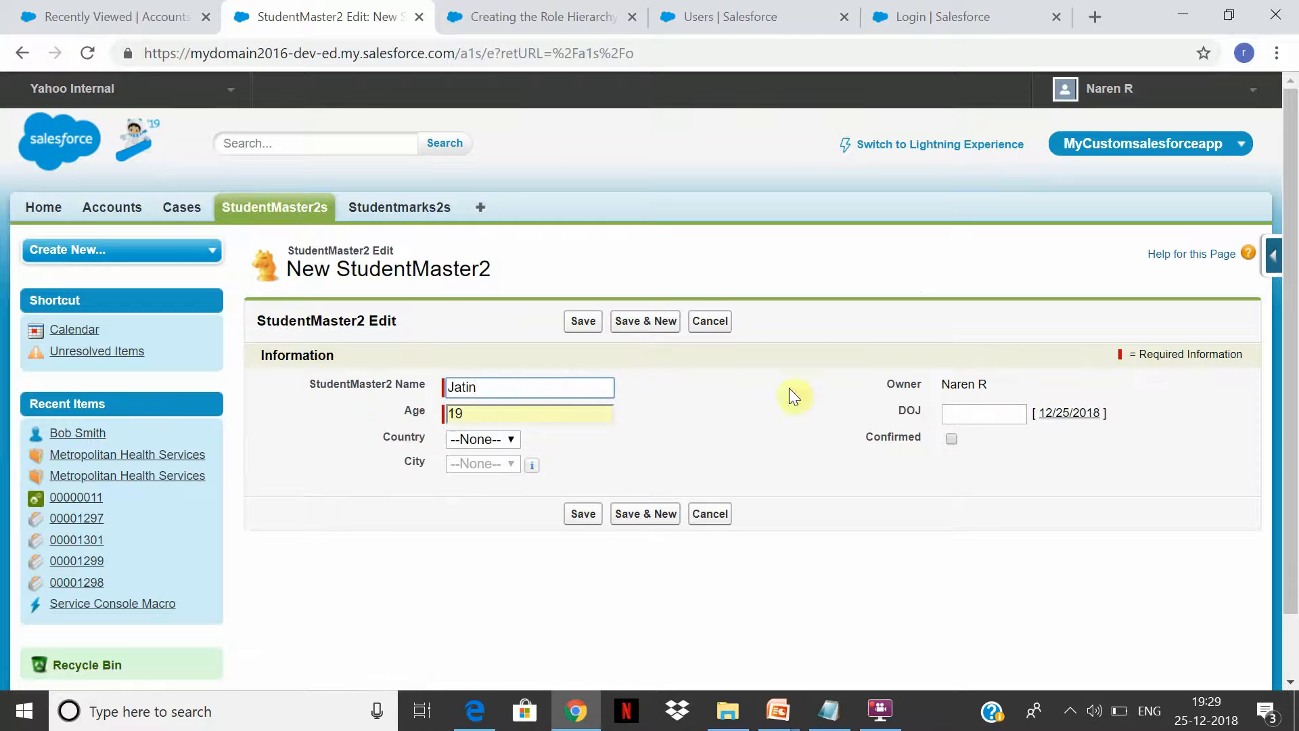
pyautogui.click(1069, 413)
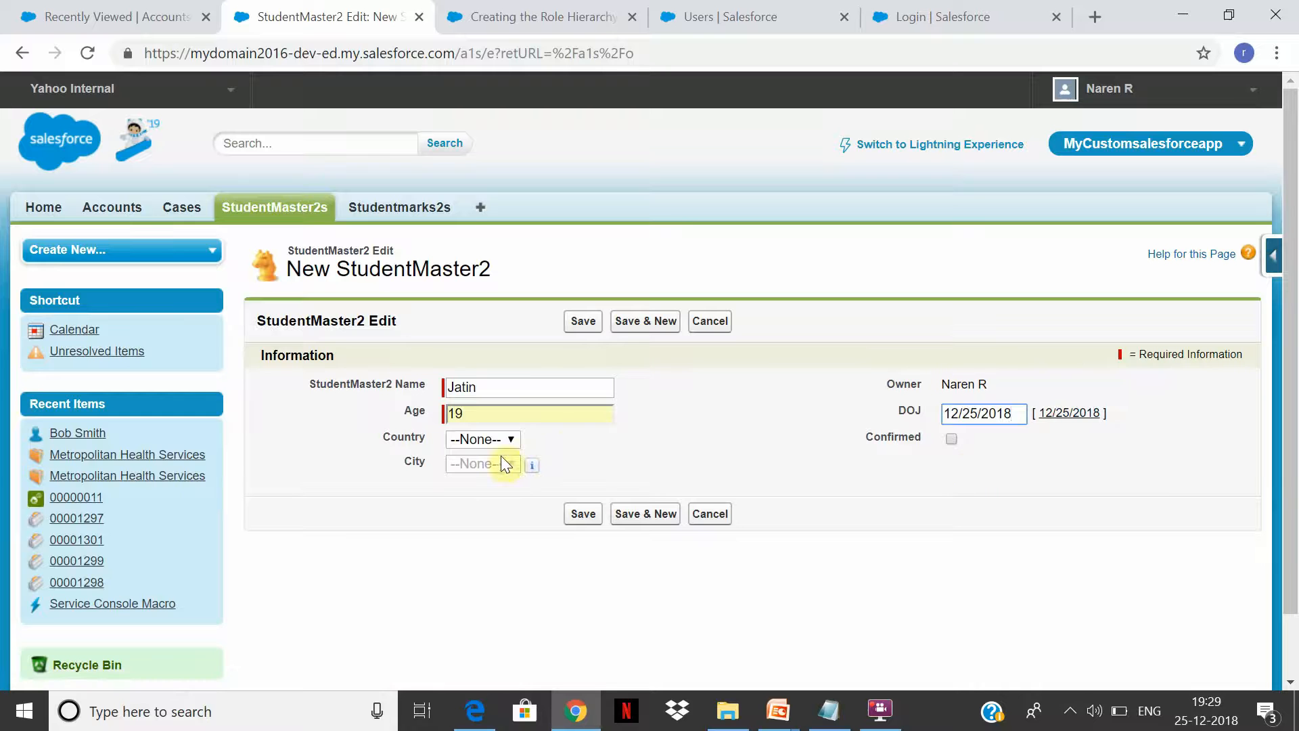
pyautogui.click(582, 513)
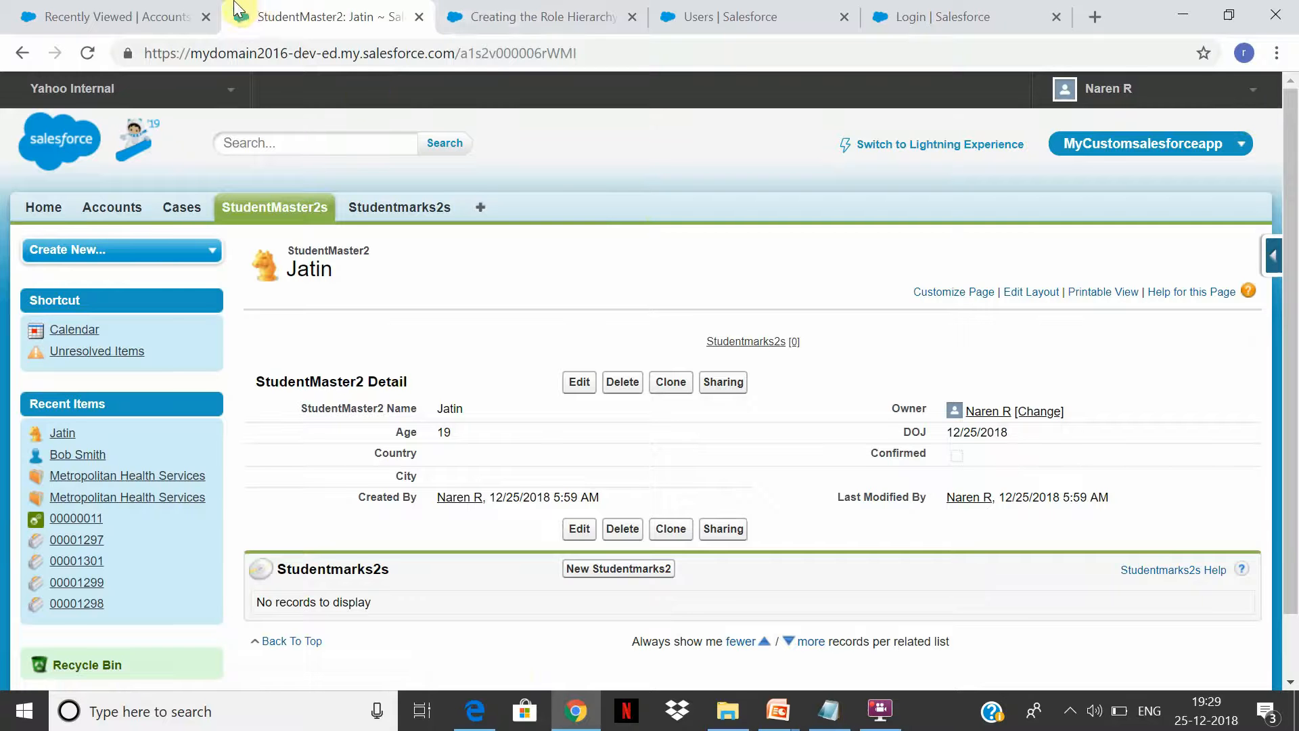
# Open the Users list in Setup and log in as the user who has the CFO role and Myonlinedemoprofile2 profile
pyautogui.click(161, 15)
pyautogui.click(381, 15)
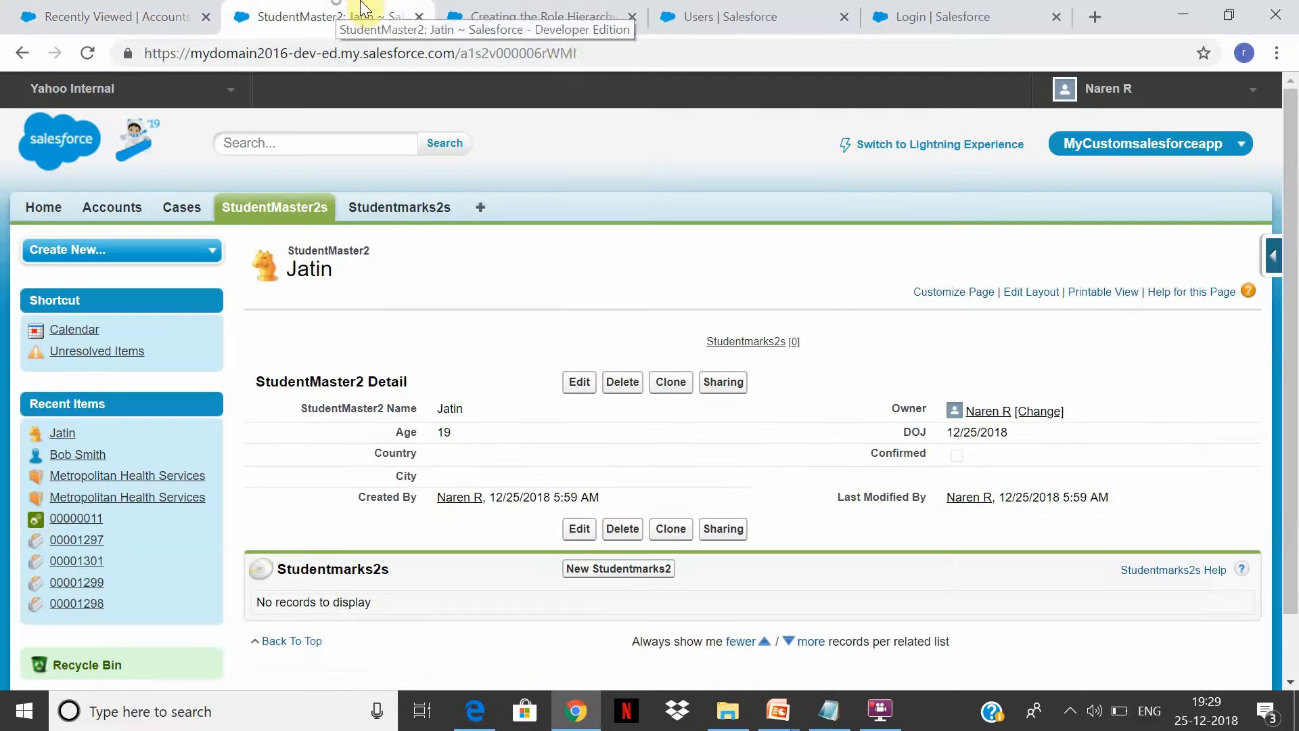
pyautogui.click(558, 10)
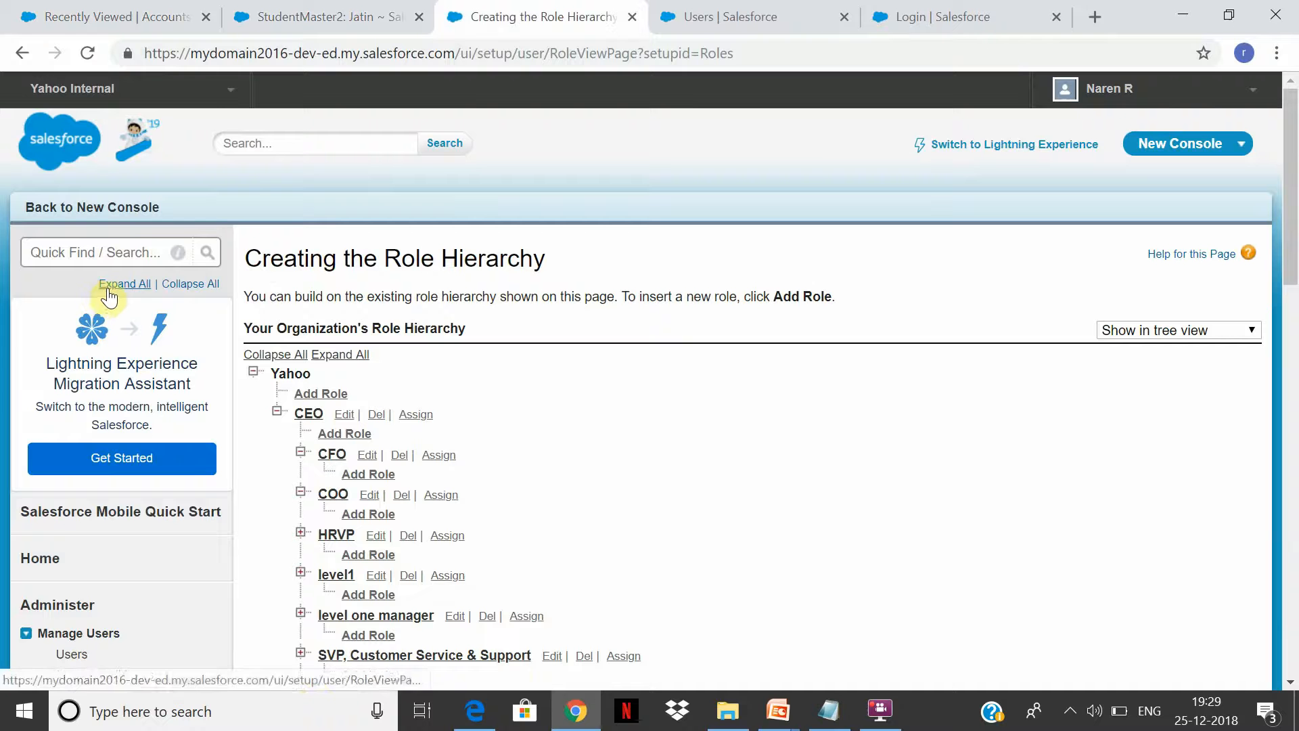
pyautogui.click(66, 655)
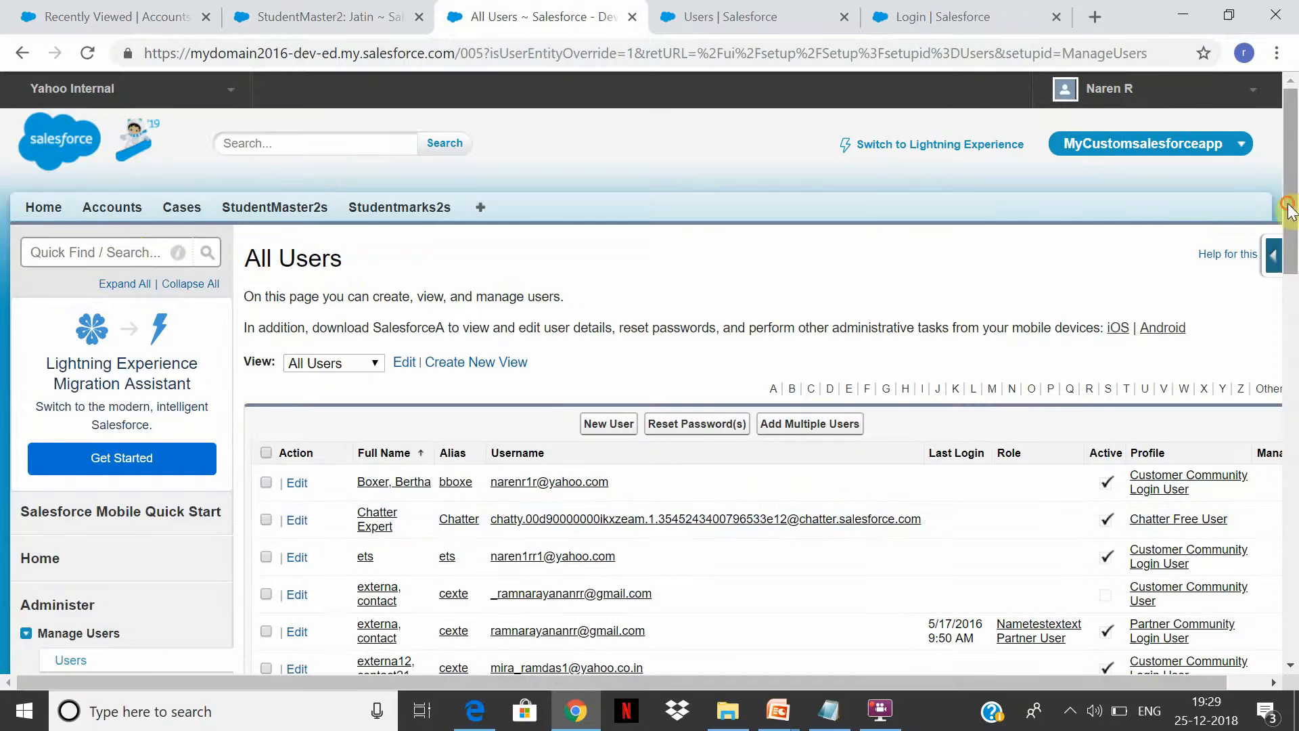
pyautogui.moveTo(1290, 253); pyautogui.dragTo(1292, 375)
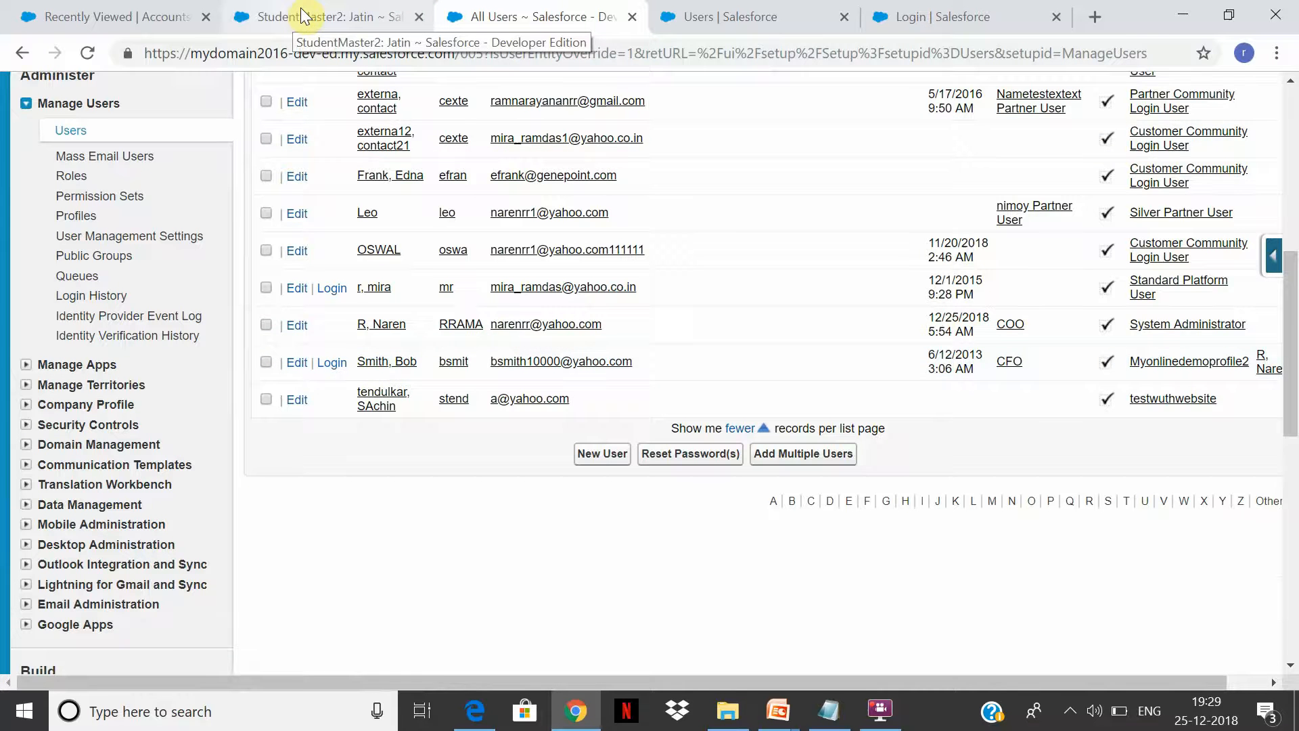
pyautogui.click(335, 362)
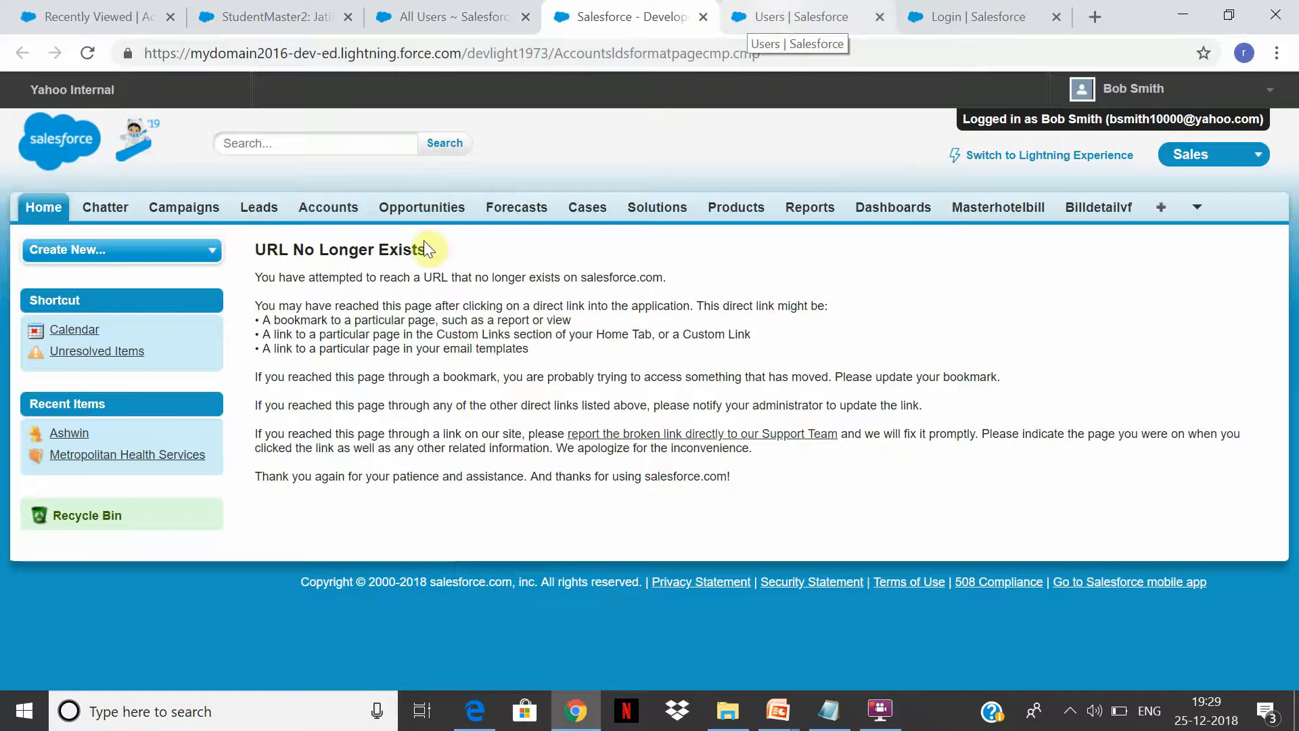
# Switch to MyCustomsalesforceapp and view the All list of StudentMaster2s as the CFO user
pyautogui.click(1269, 162)
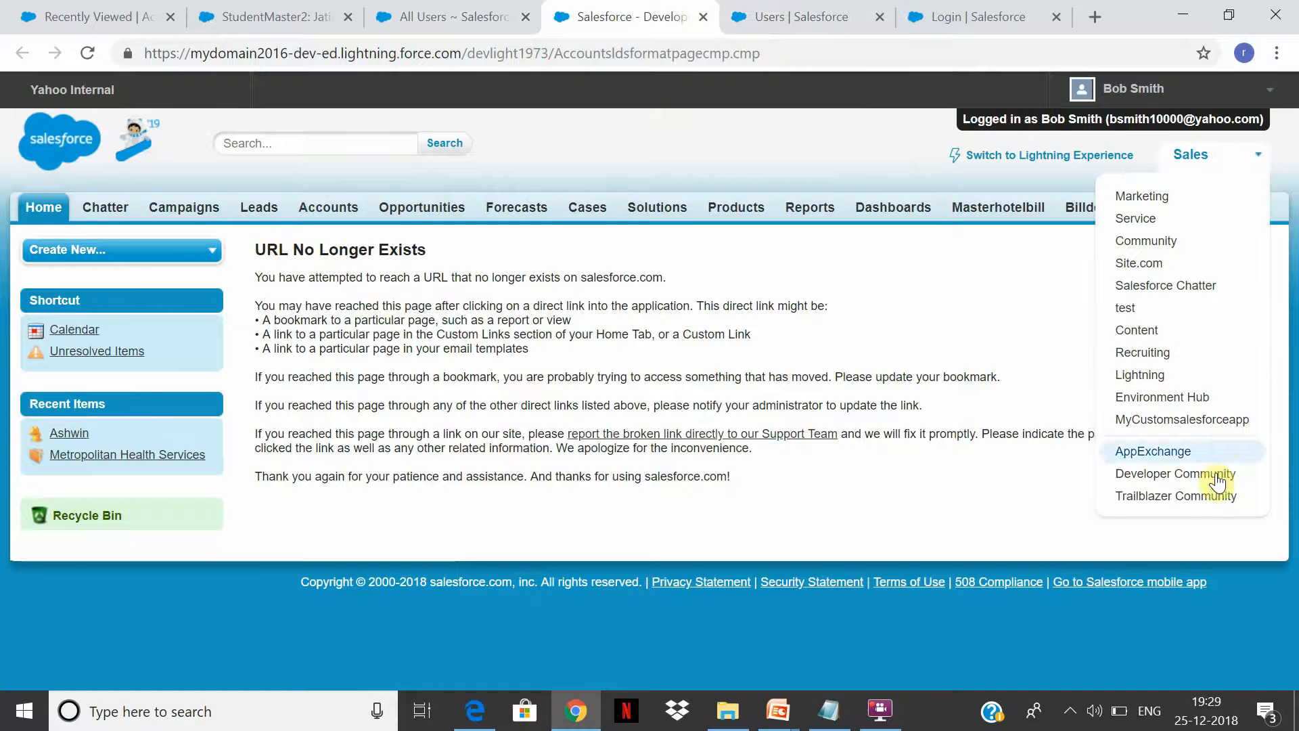
pyautogui.click(1229, 420)
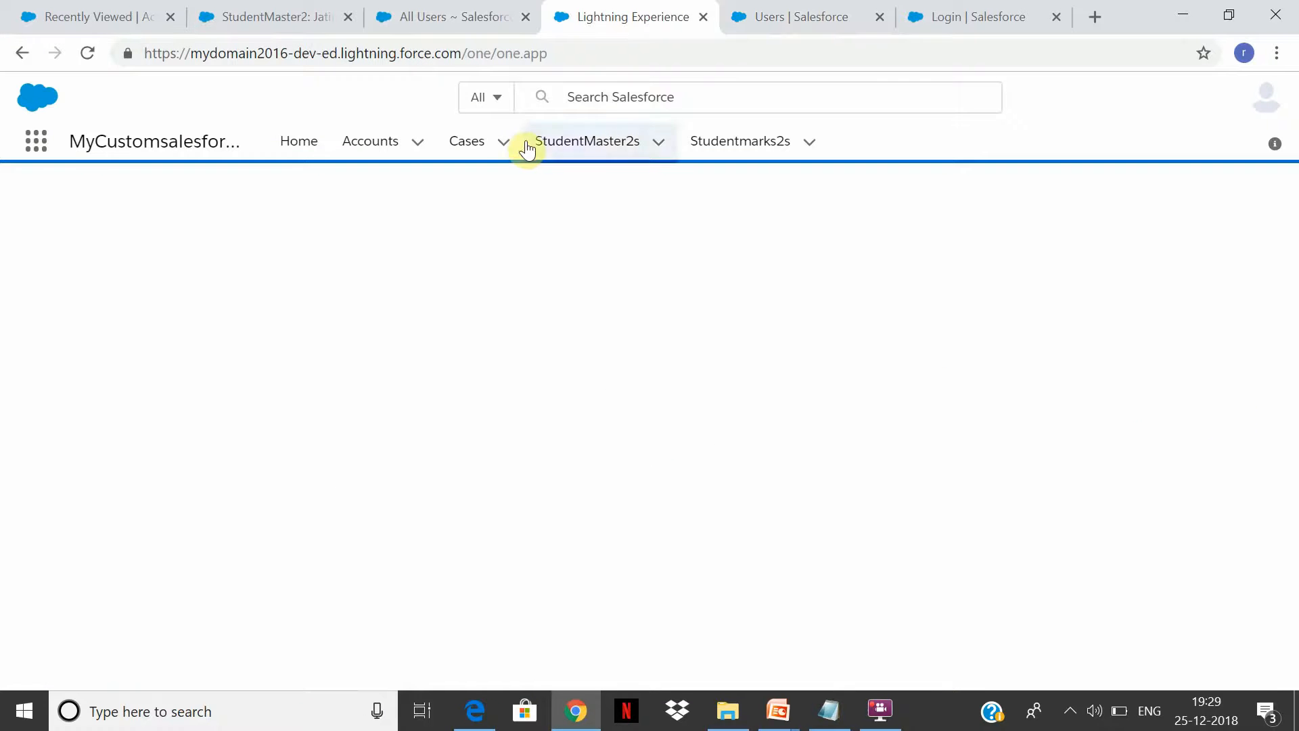
pyautogui.click(568, 144)
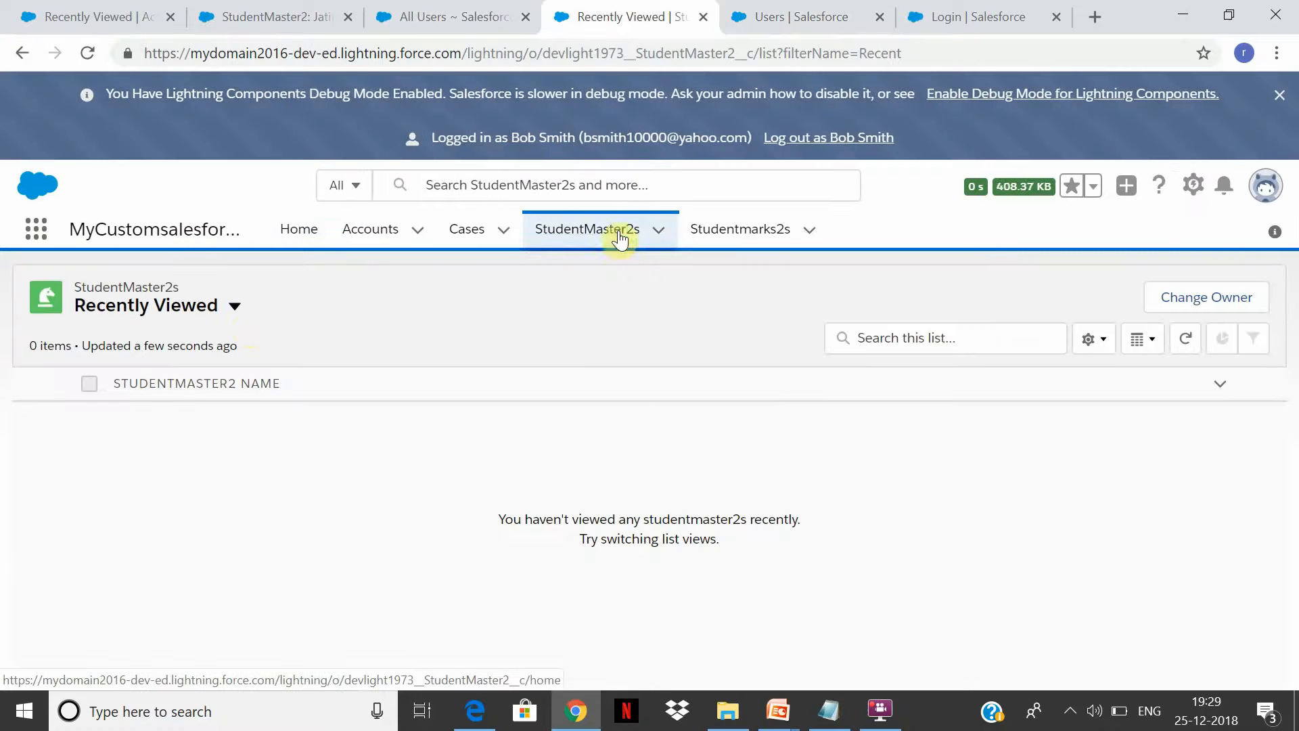
pyautogui.click(235, 306)
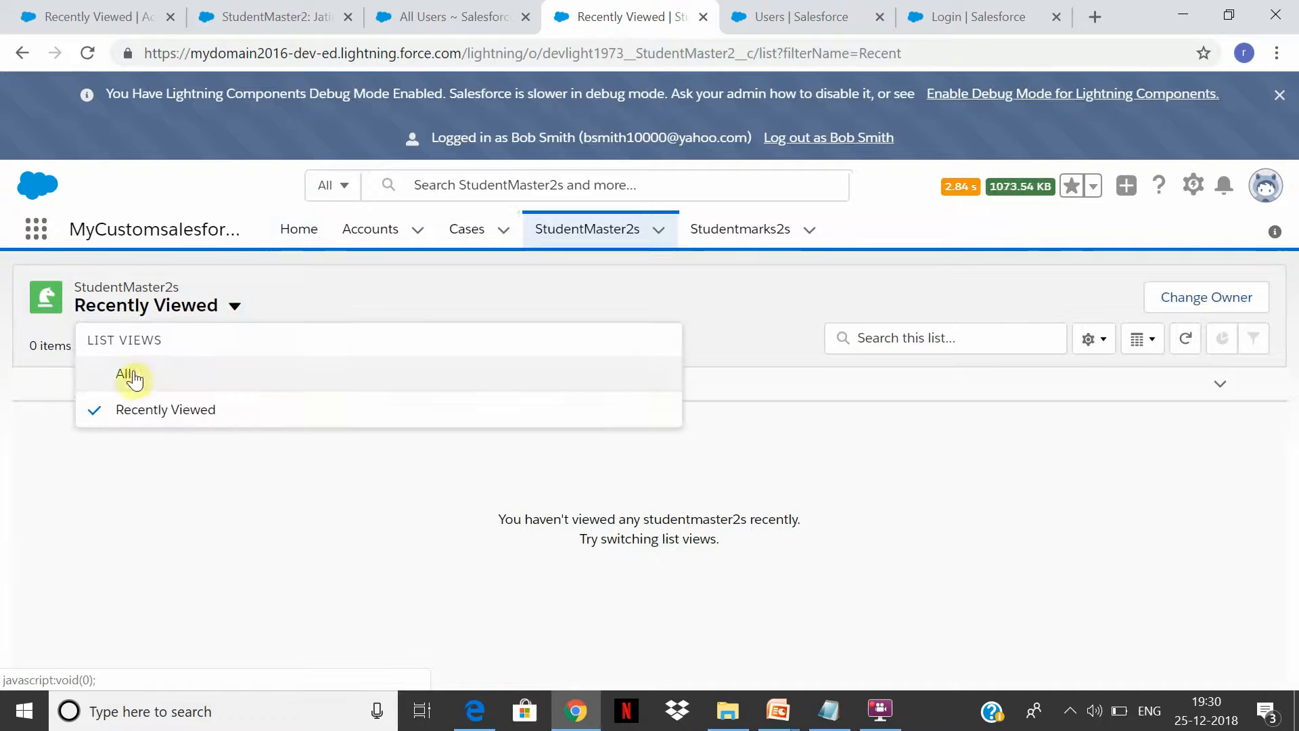
pyautogui.click(128, 374)
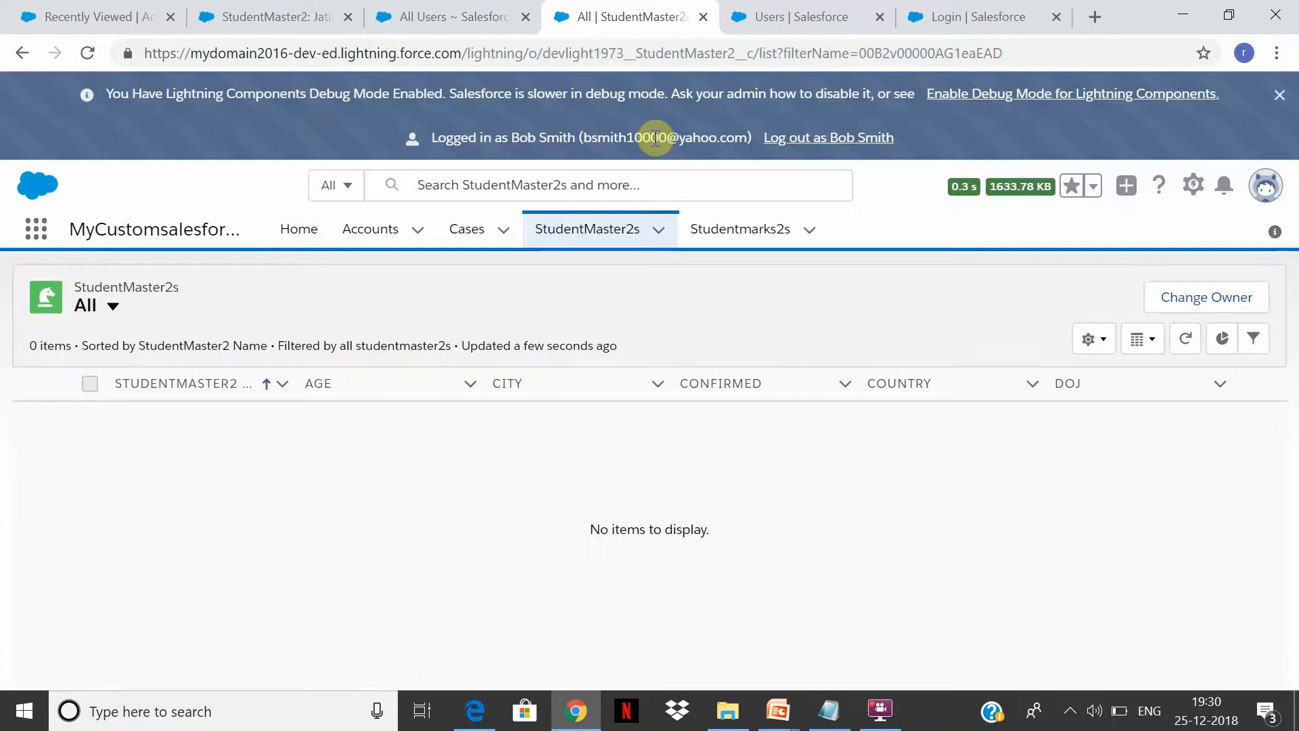
# Check the new student record in the administrator's session and log out of the CFO user's session
pyautogui.click(458, 10)
pyautogui.click(283, 10)
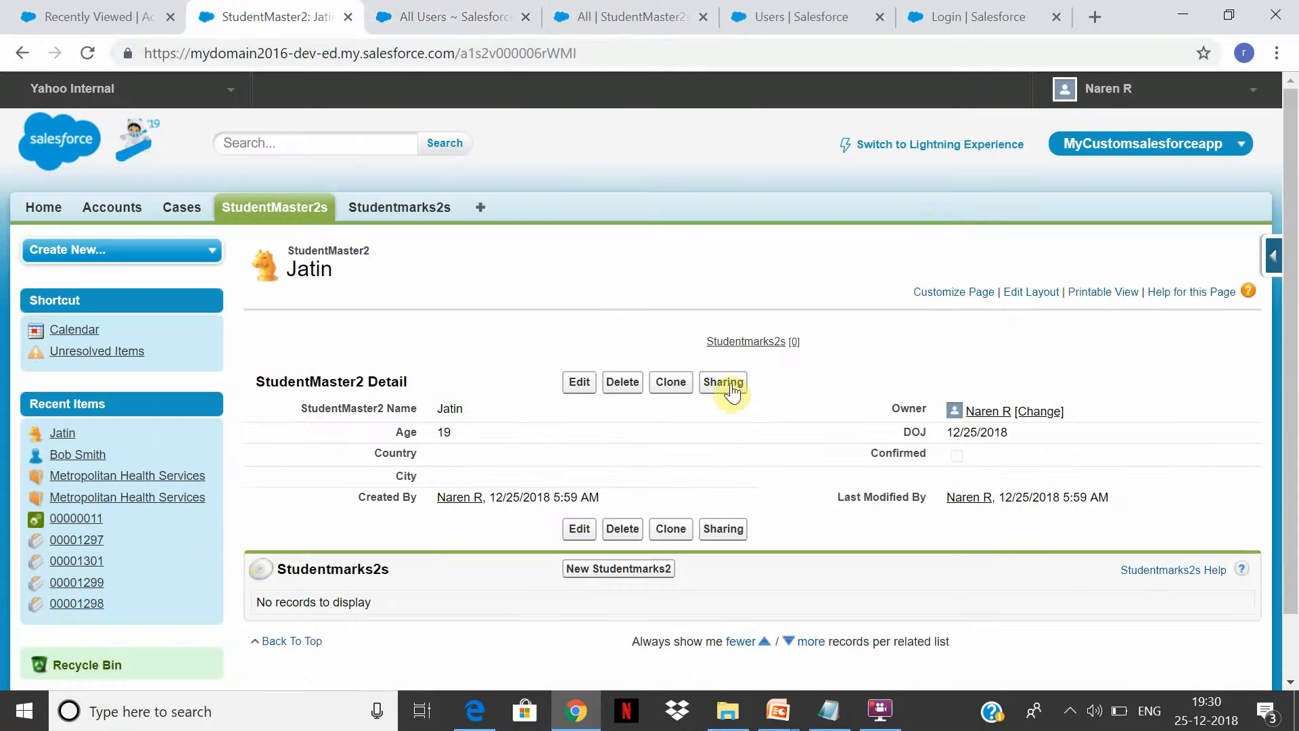
pyautogui.click(690, 15)
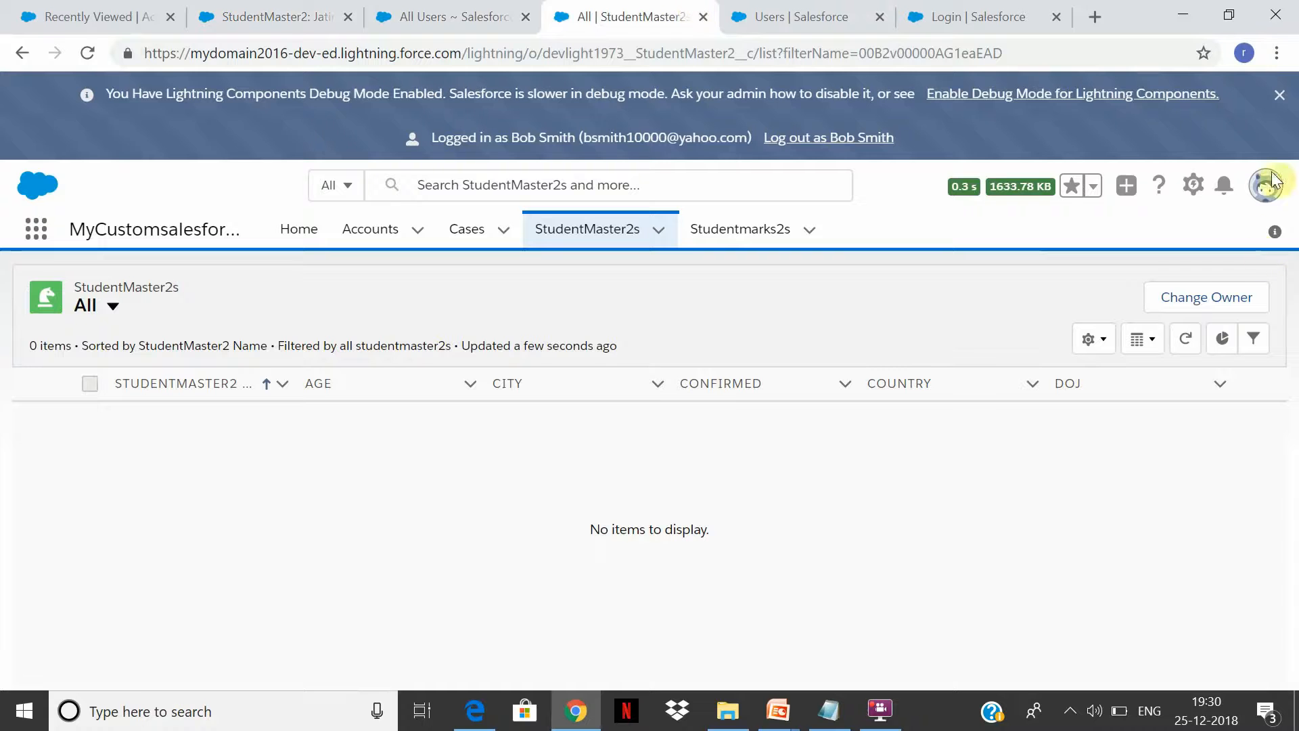
pyautogui.click(857, 139)
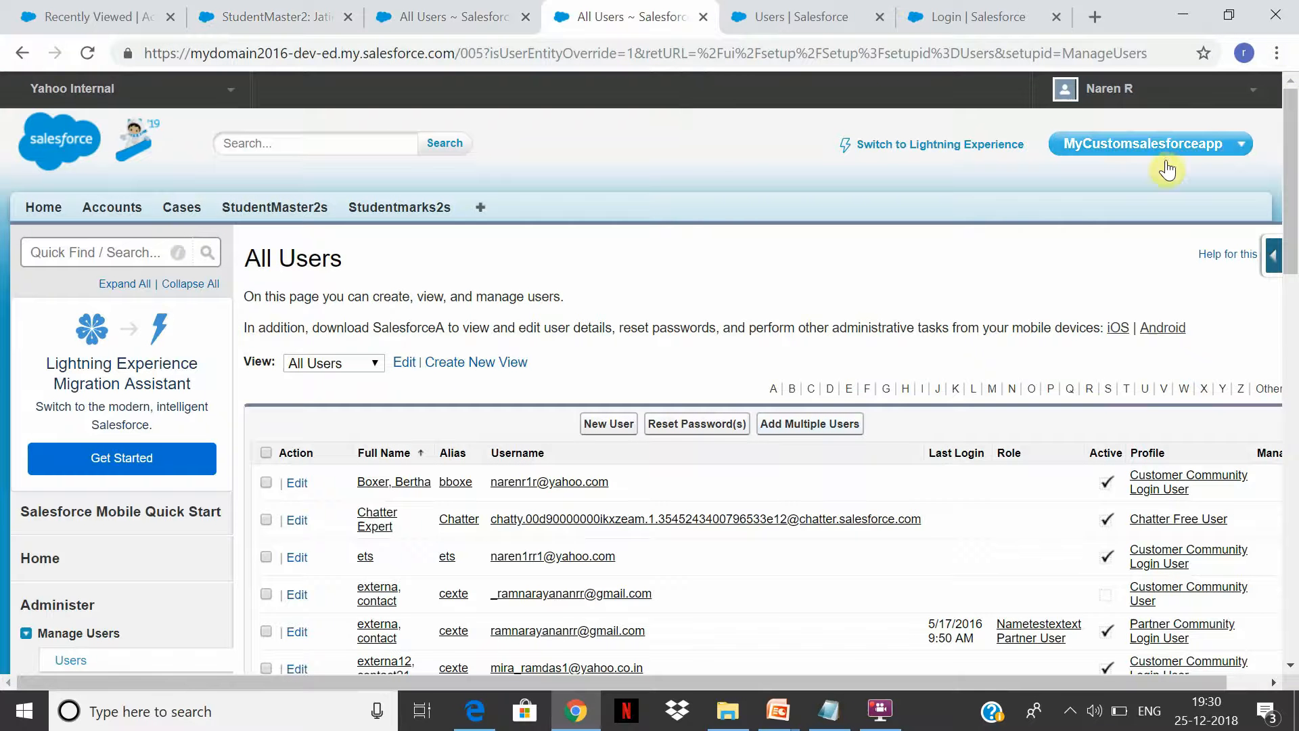
# Open the newly created student record from StudentMaster2s and display its sharing details
pyautogui.click(1130, 100)
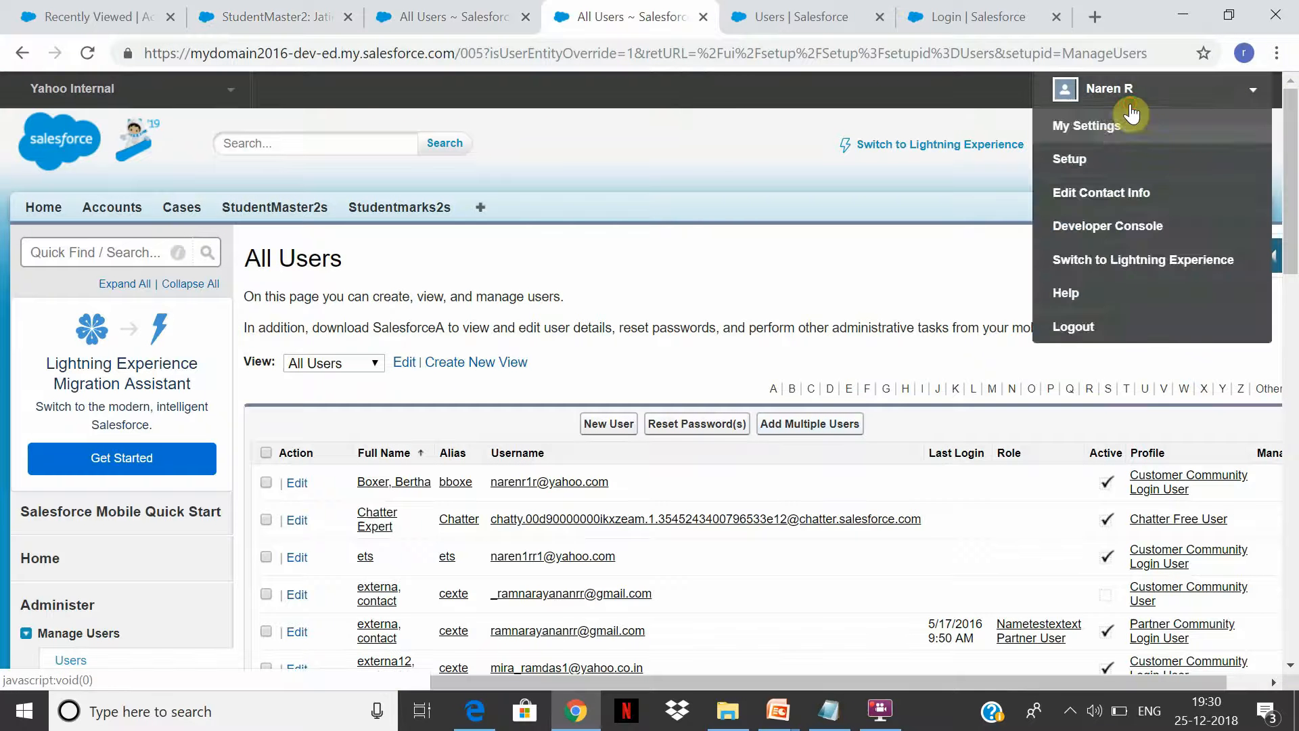
pyautogui.click(598, 254)
pyautogui.click(288, 197)
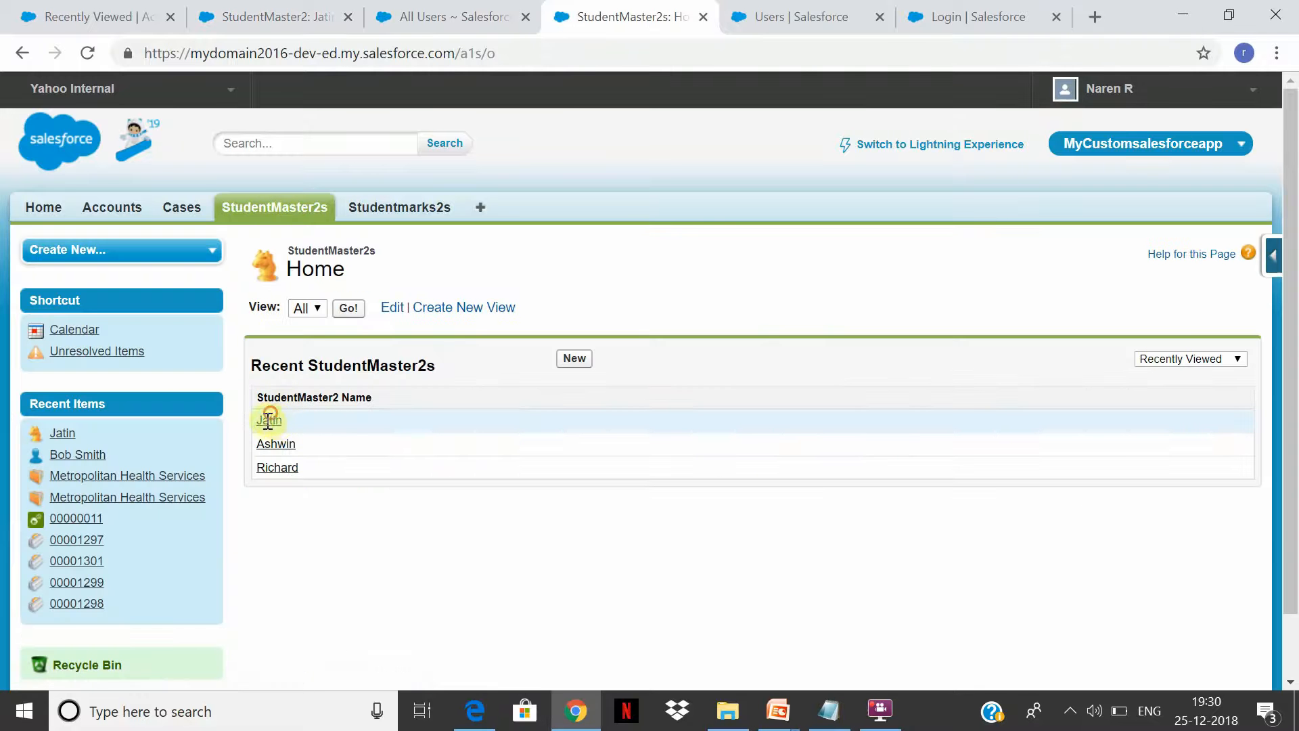
pyautogui.click(267, 420)
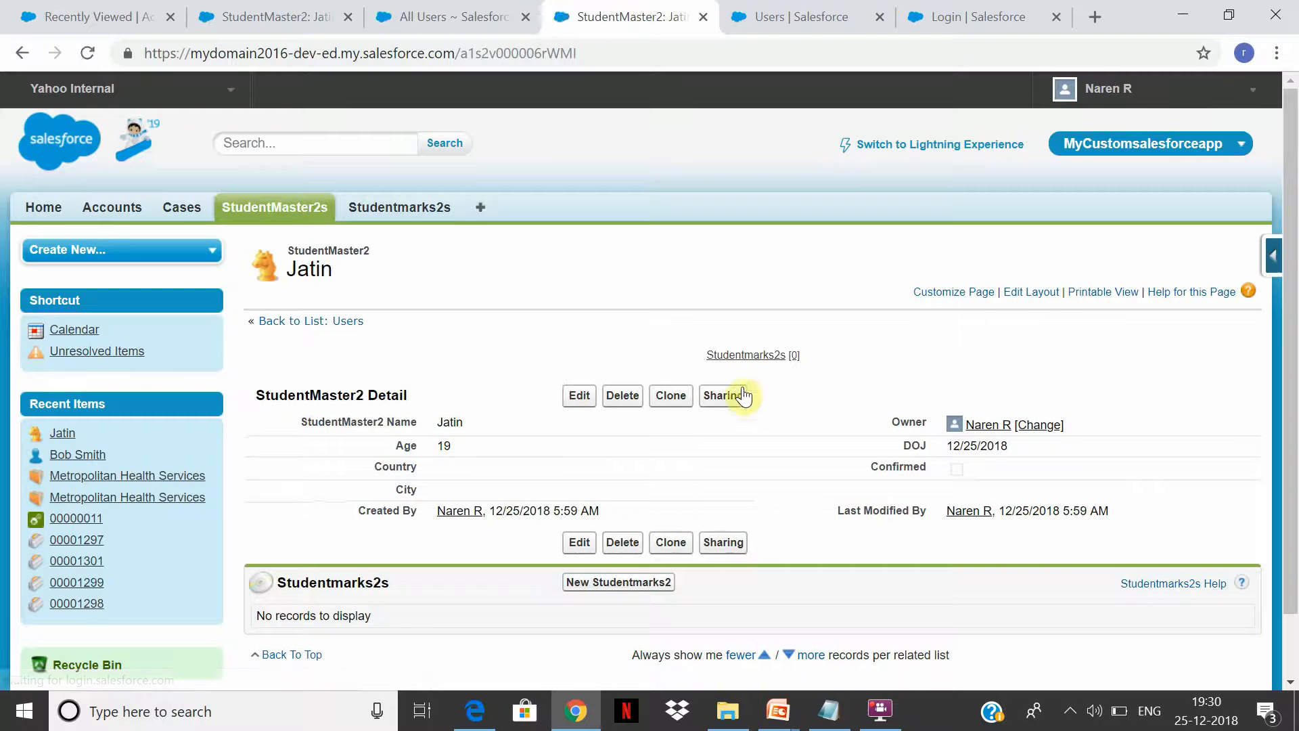
pyautogui.click(725, 400)
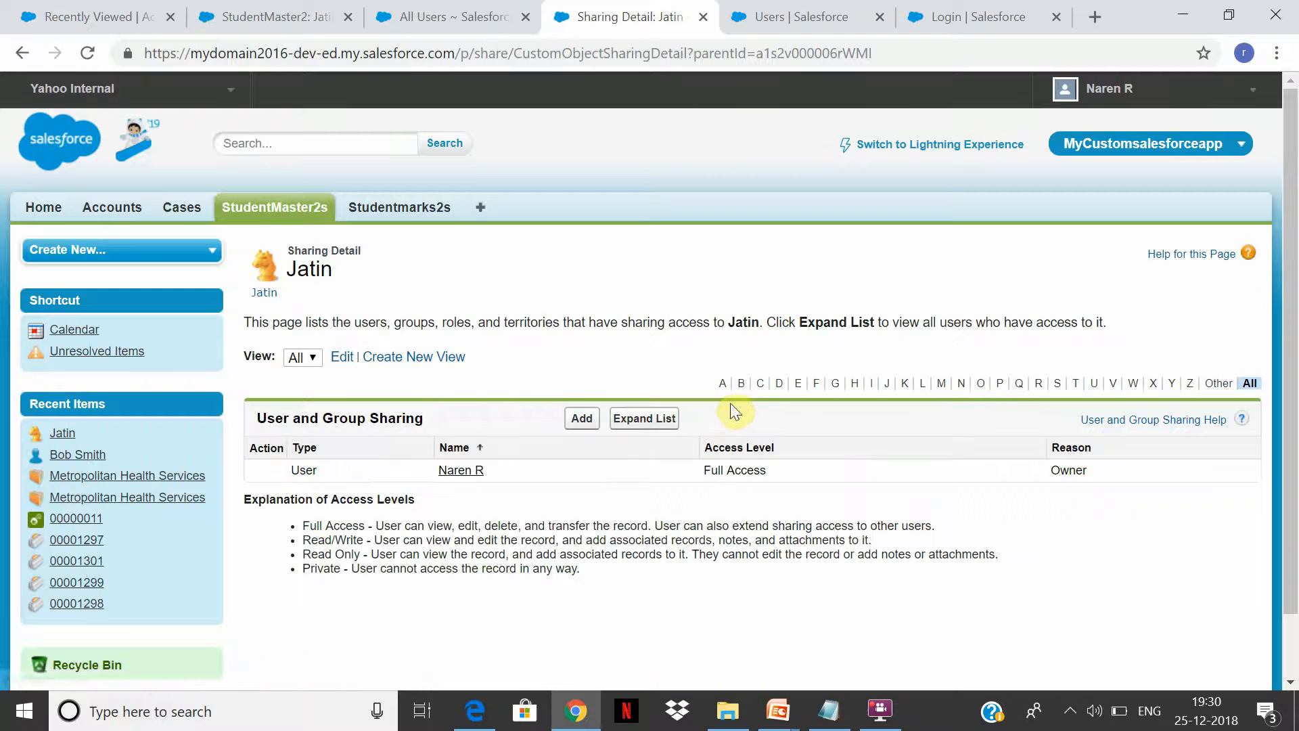
# Begin a new sharing for the student record, search among Users and add the CFO user to Share With
pyautogui.click(580, 419)
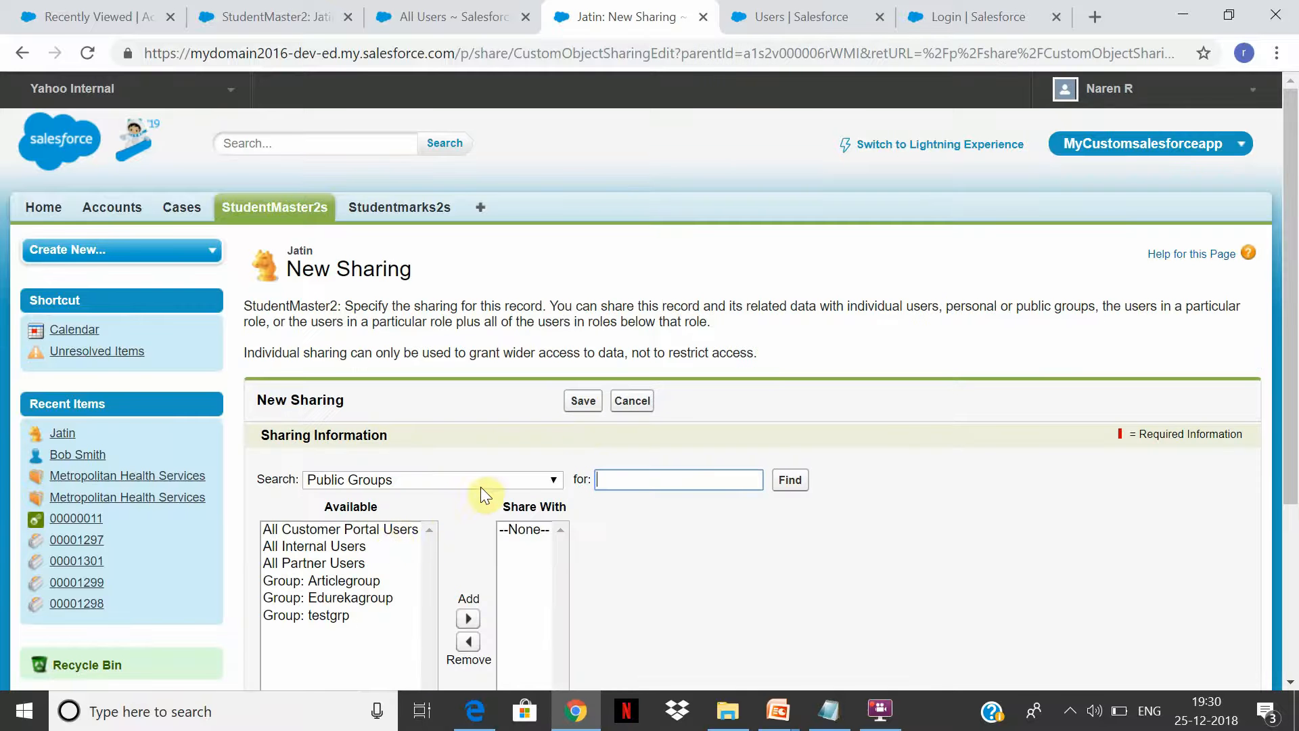
pyautogui.click(506, 477)
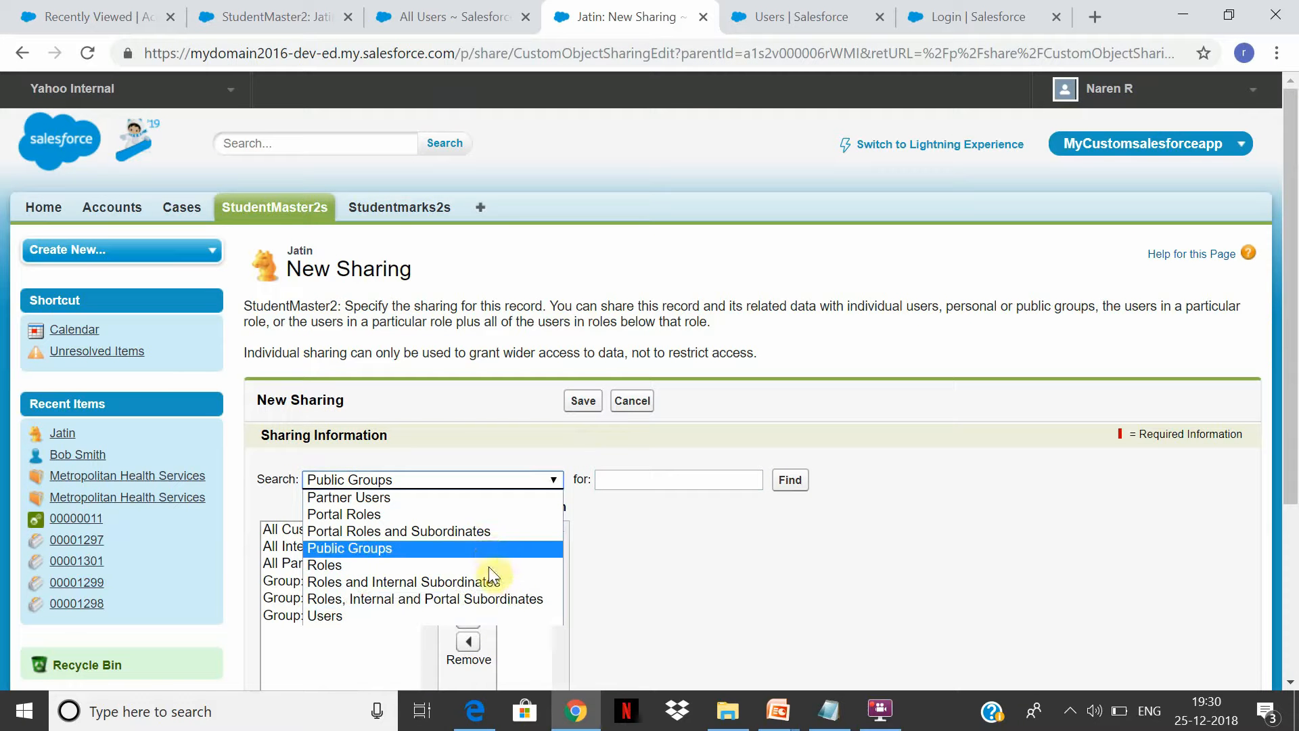
pyautogui.click(486, 614)
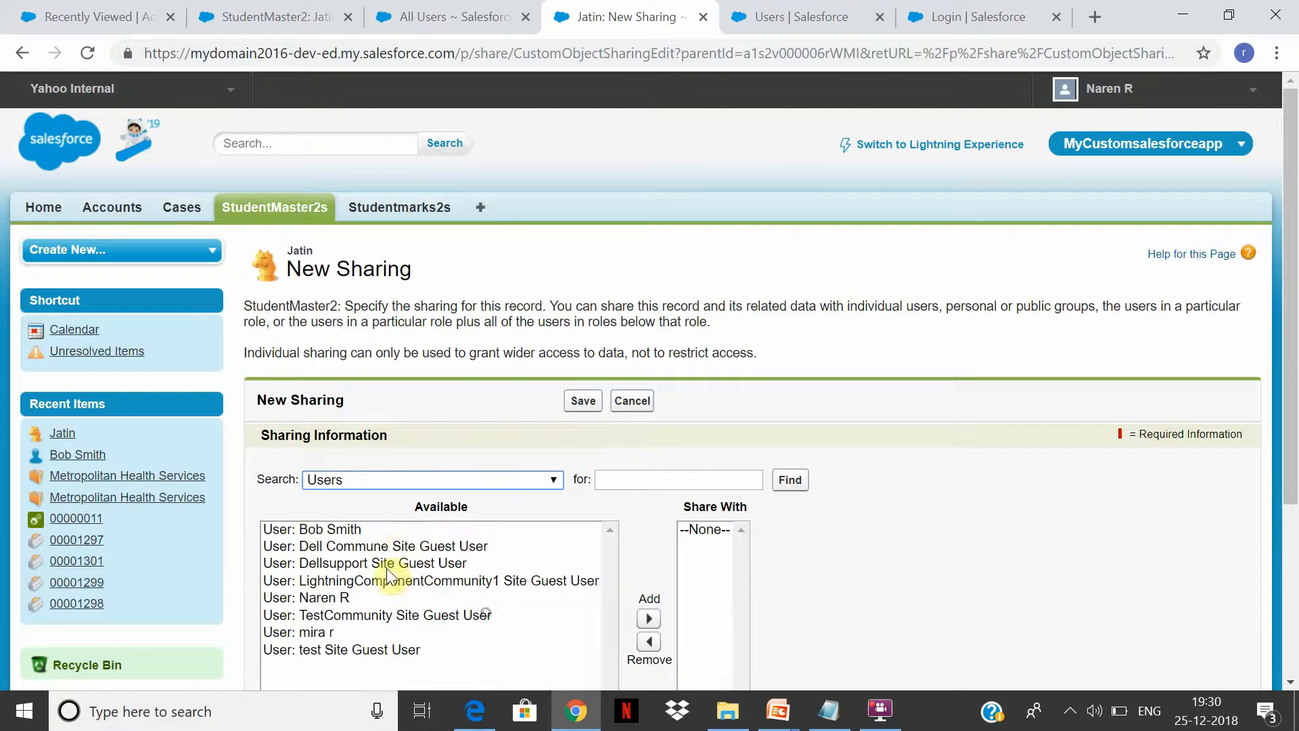
pyautogui.scroll(-1, 406, 541)
pyautogui.moveTo(406, 458); pyautogui.dragTo(594, 539)
pyautogui.click(549, 477)
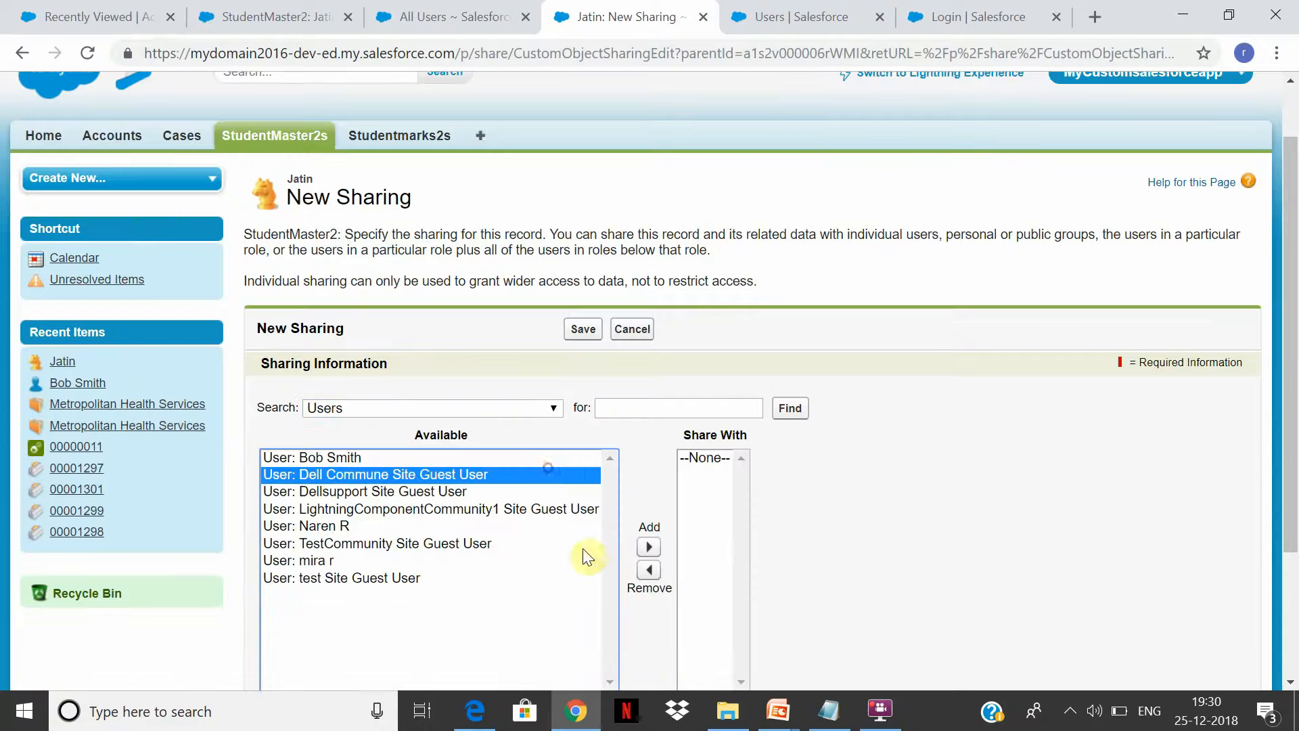
pyautogui.click(510, 457)
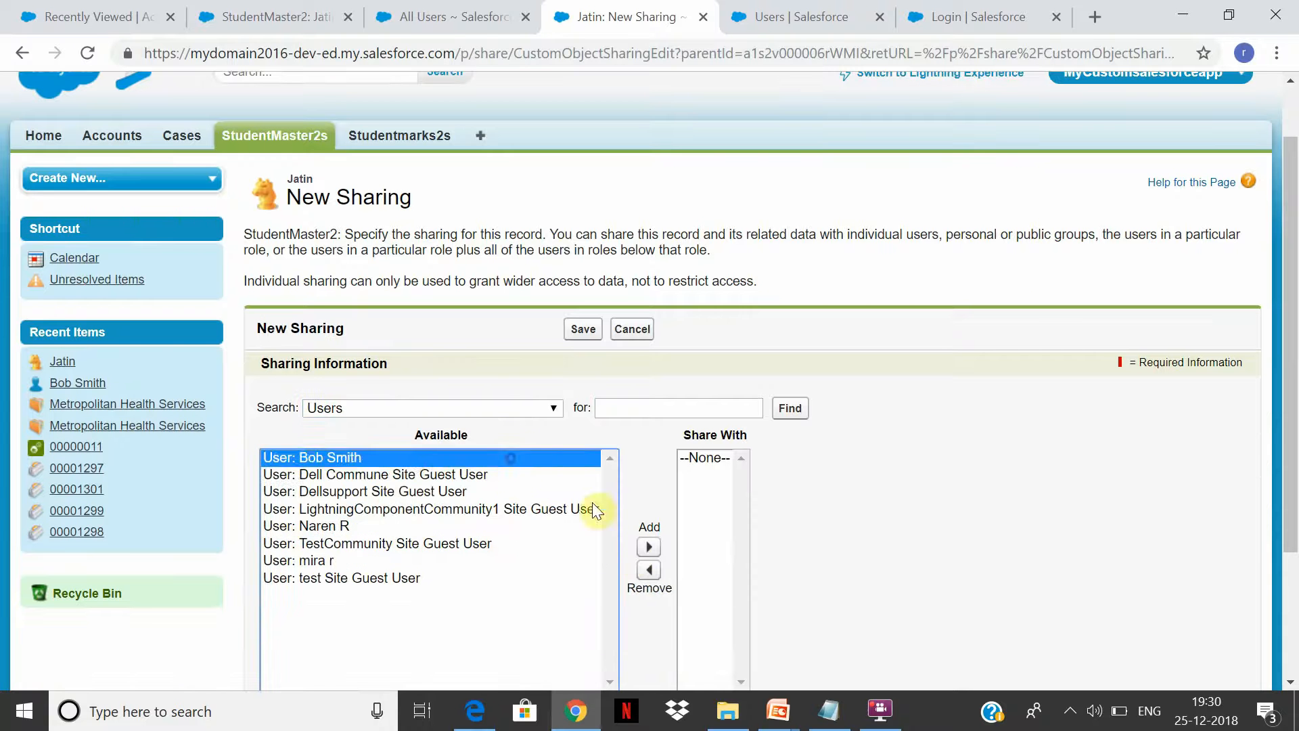
pyautogui.click(646, 545)
pyautogui.click(648, 547)
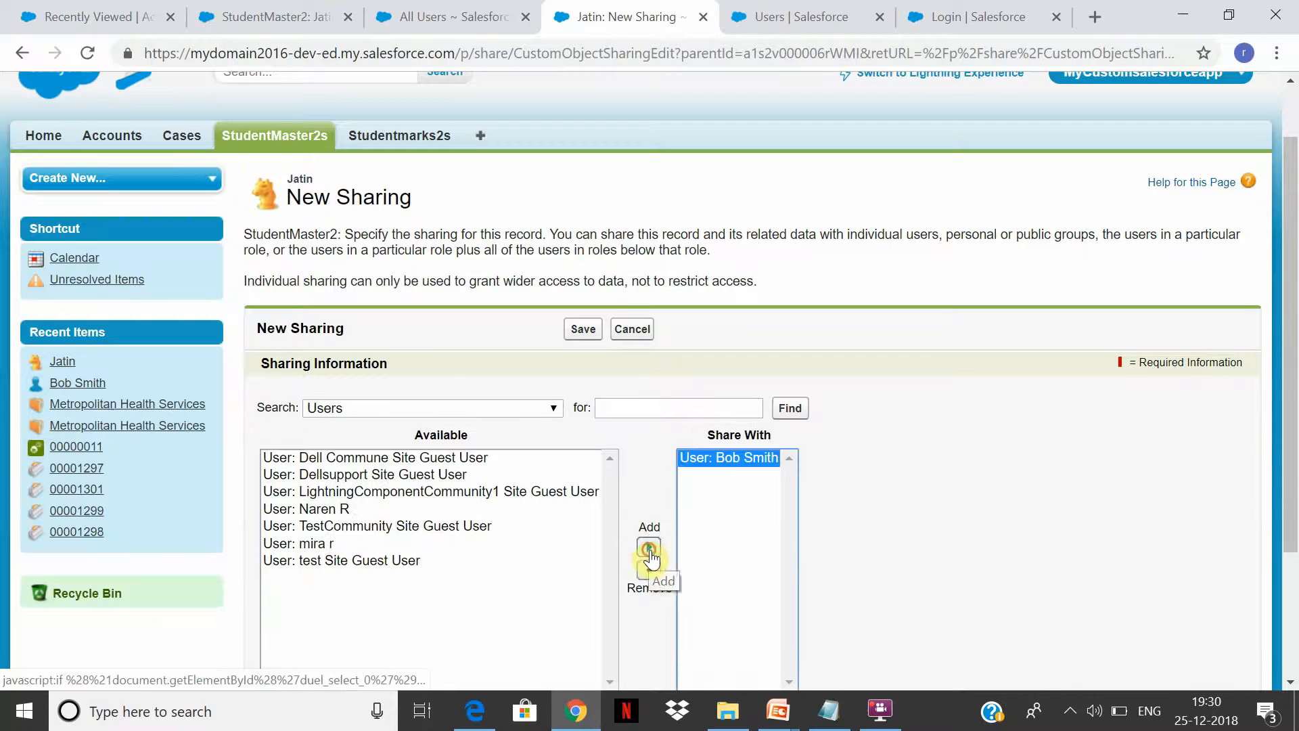
# Choose Read Only as the access level for the shared user and save the sharing
pyautogui.scroll(-3, 478, 659)
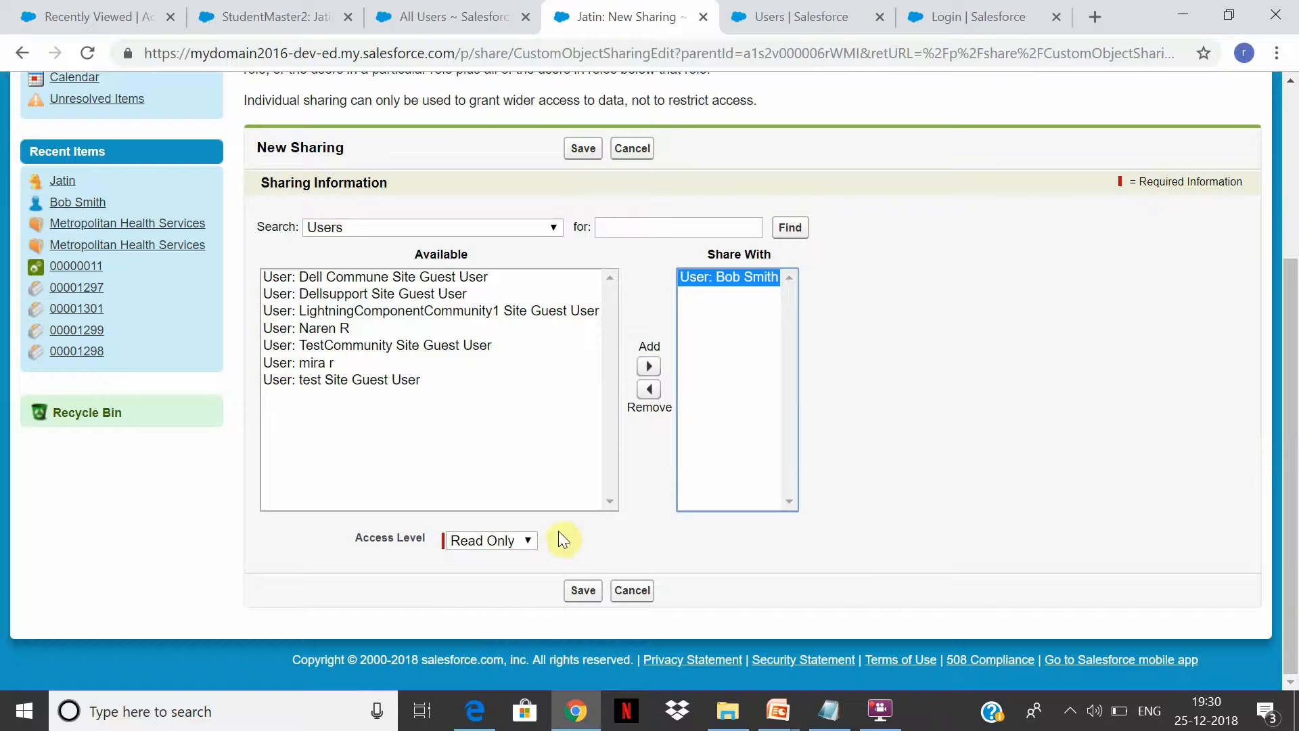
pyautogui.click(525, 541)
pyautogui.click(520, 555)
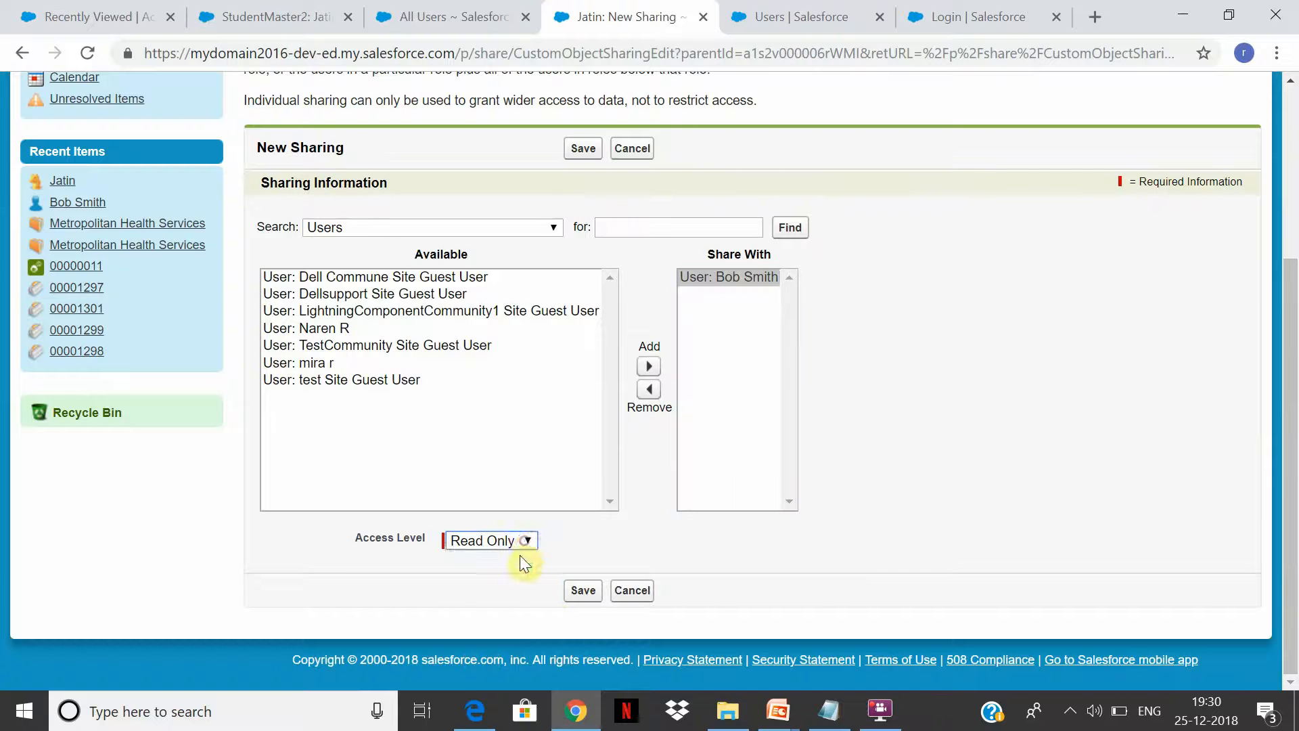
pyautogui.click(583, 591)
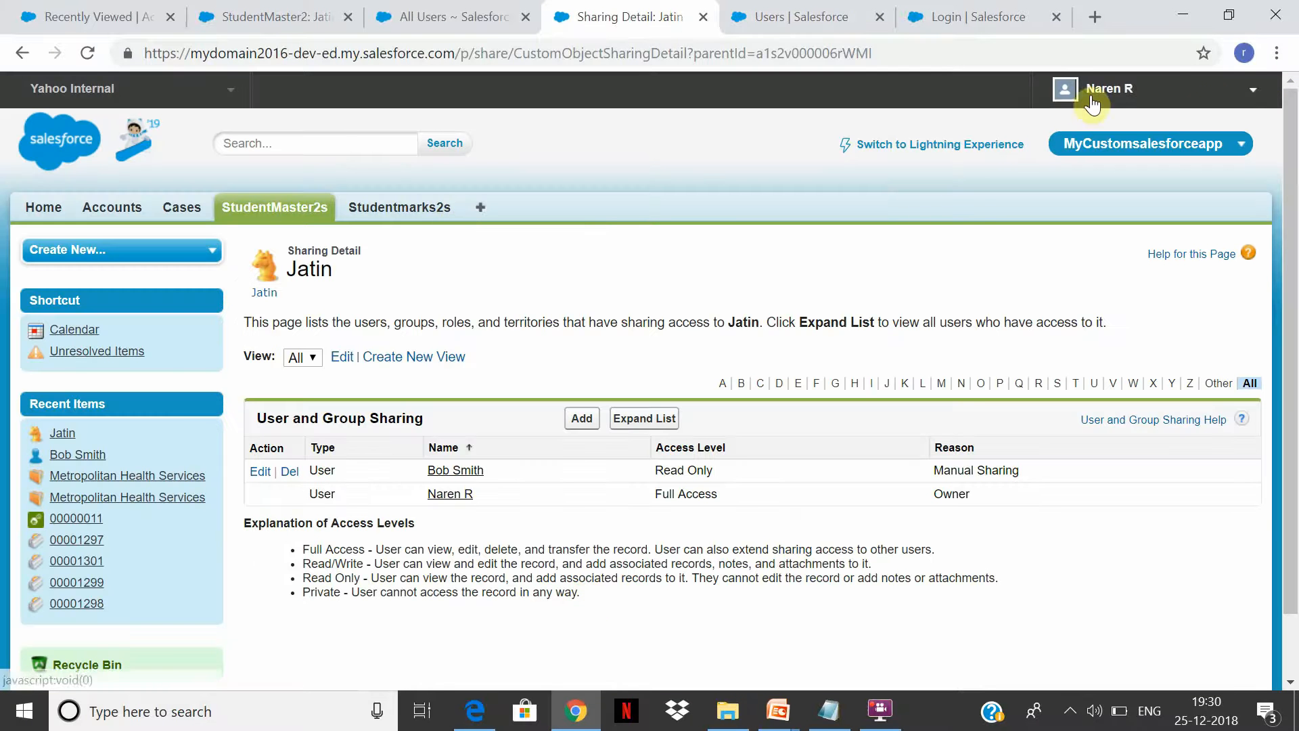
pyautogui.click(865, 9)
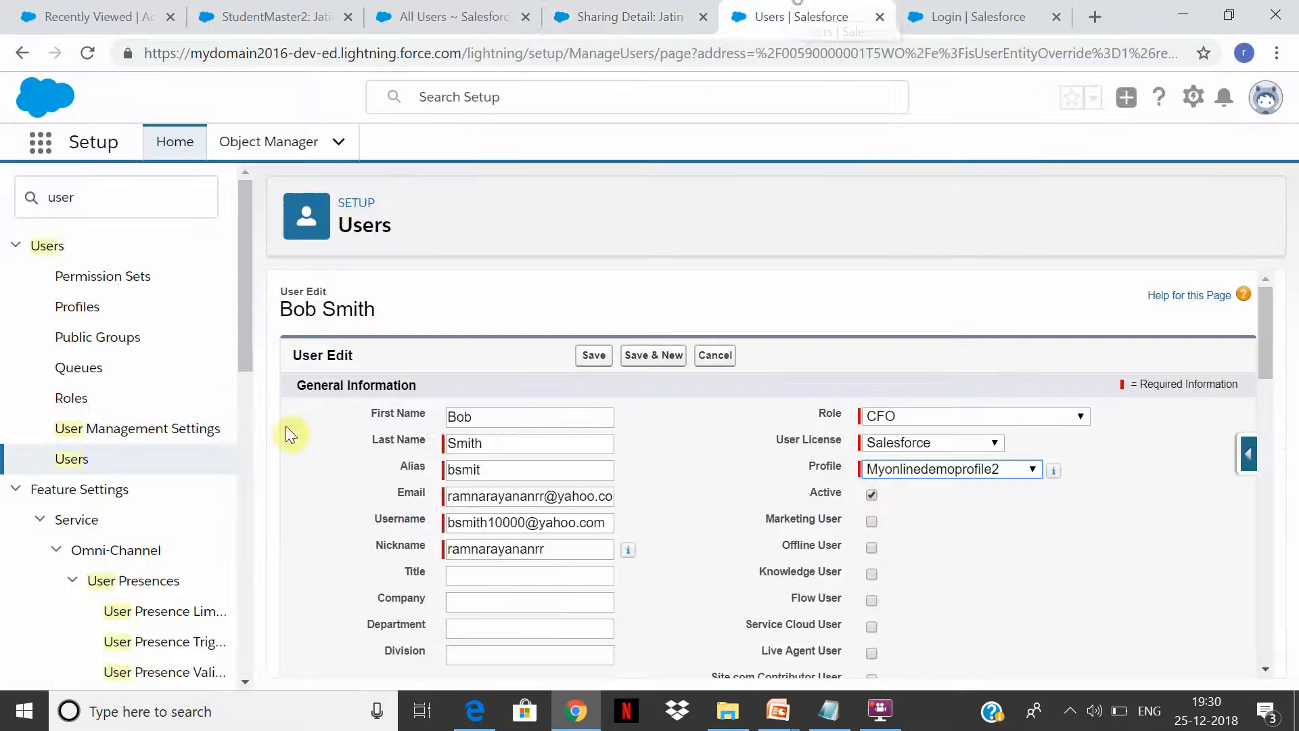
pyautogui.click(77, 460)
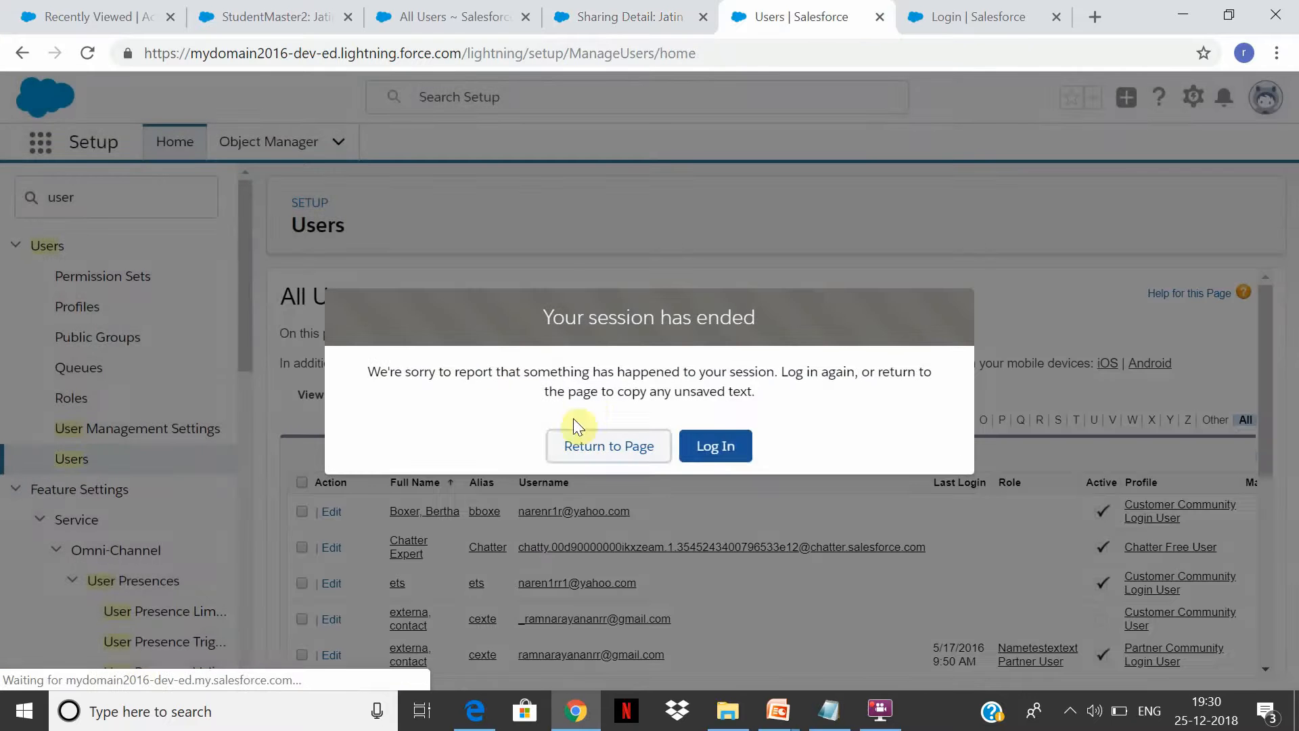
pyautogui.click(713, 447)
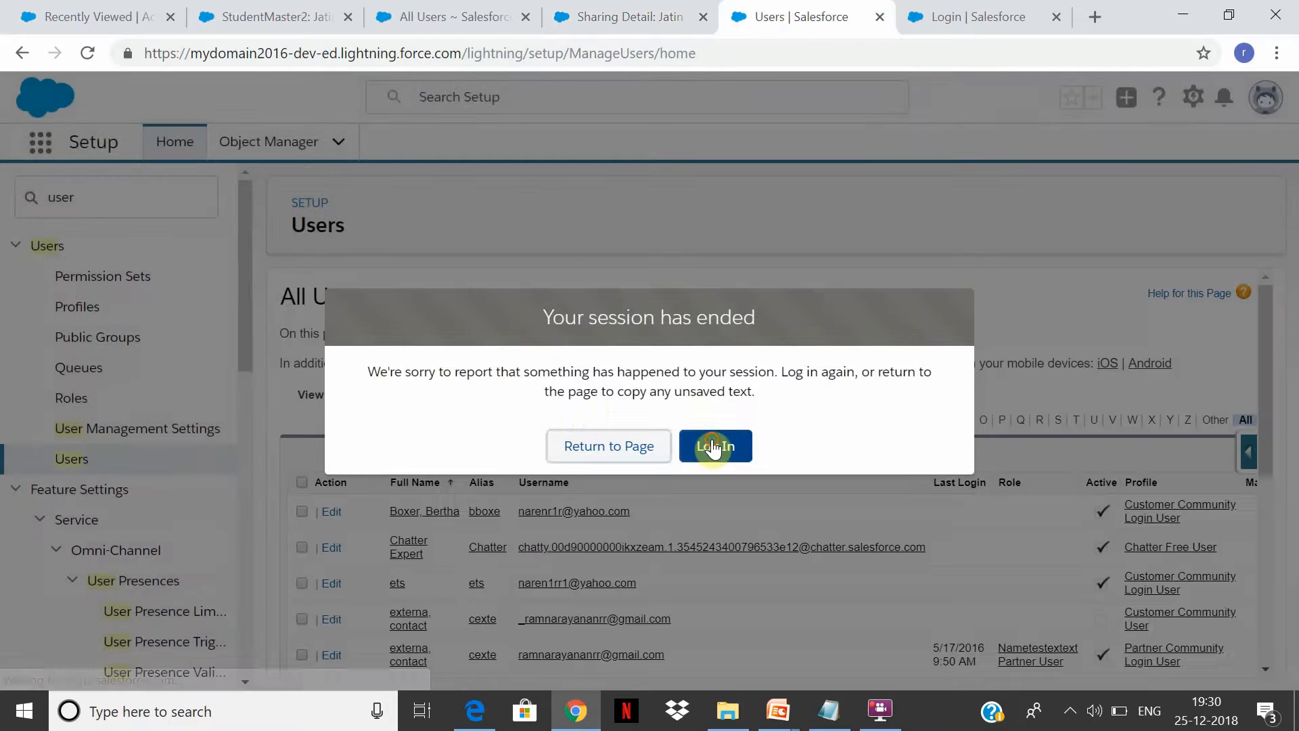
pyautogui.click(626, 16)
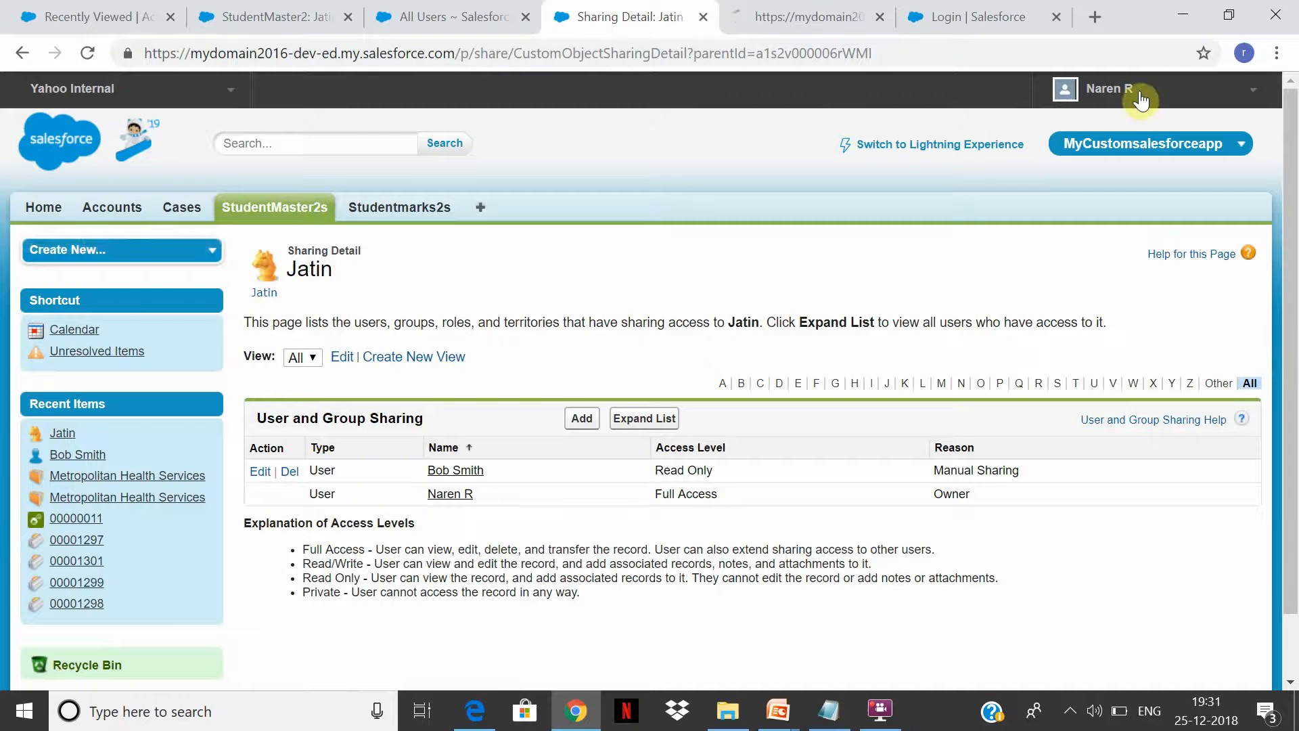
# Open the Users list in Setup from the administrator's session and log in as the CFO user
pyautogui.click(1117, 98)
pyautogui.click(1085, 170)
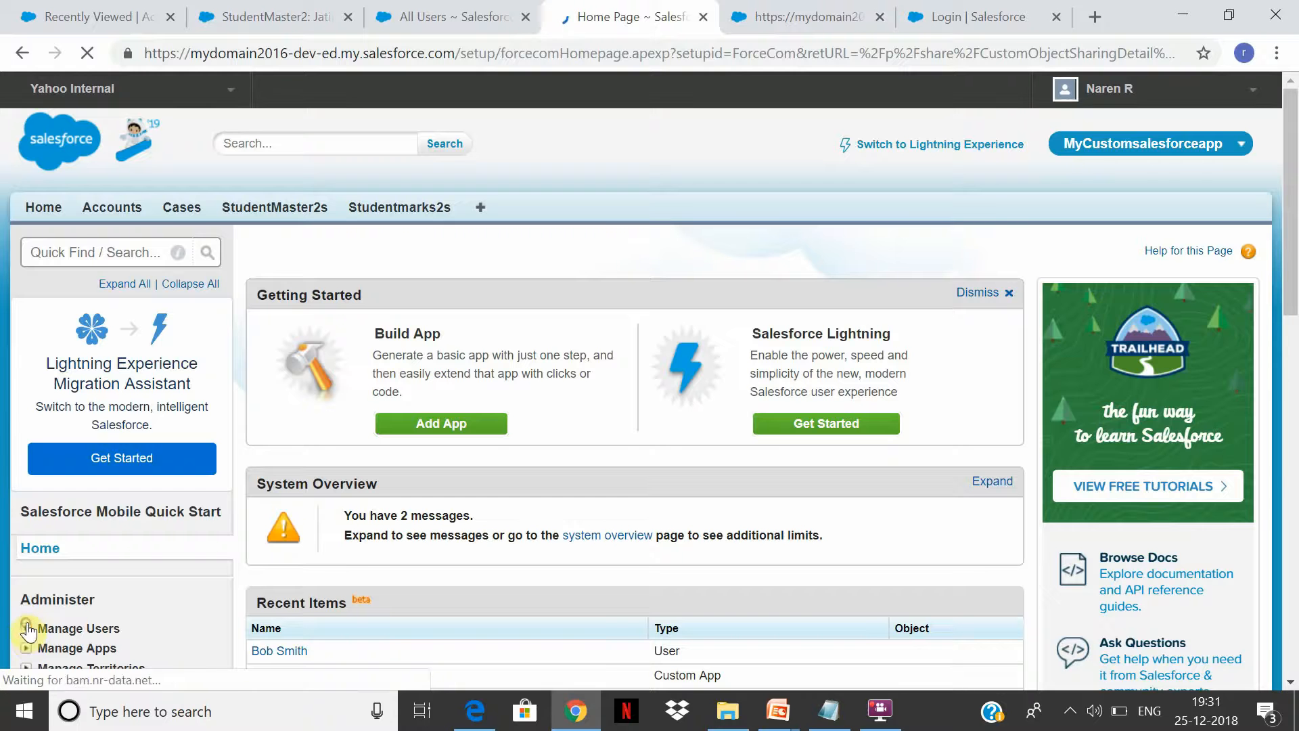
pyautogui.click(26, 628)
pyautogui.click(71, 651)
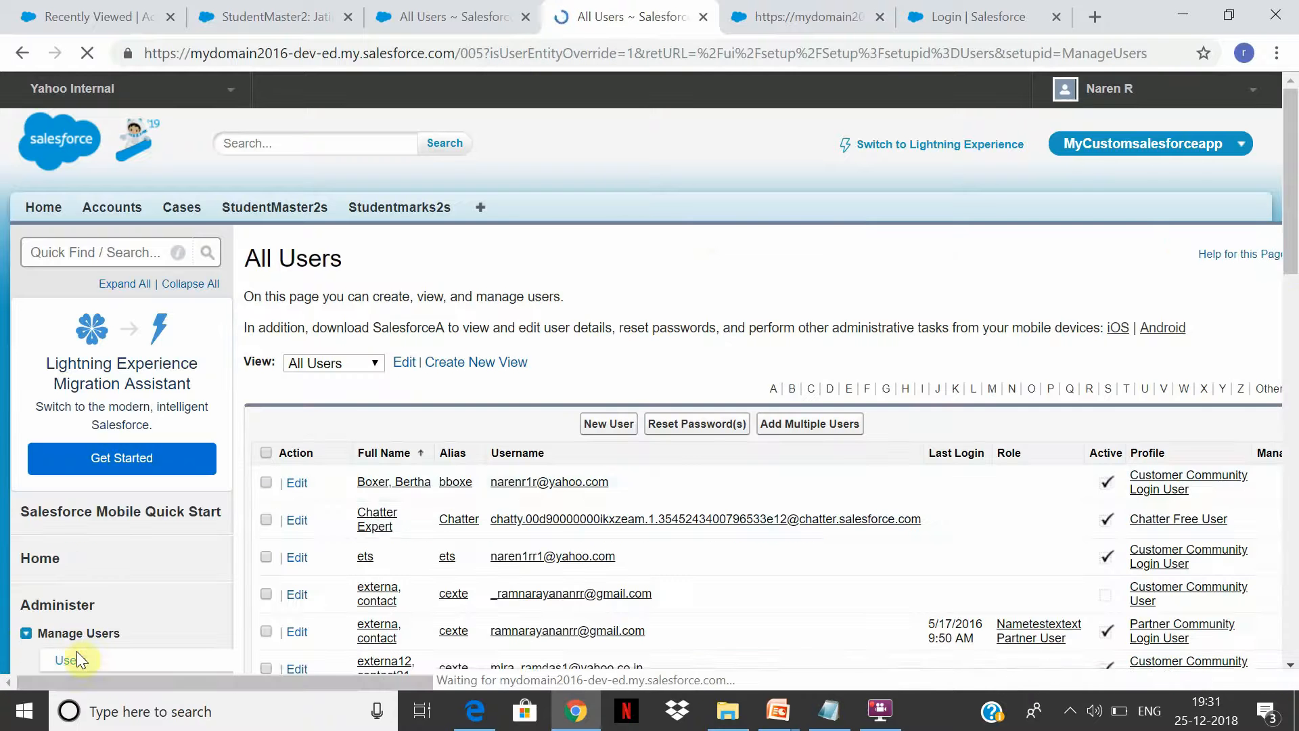
pyautogui.scroll(-5, 419, 502)
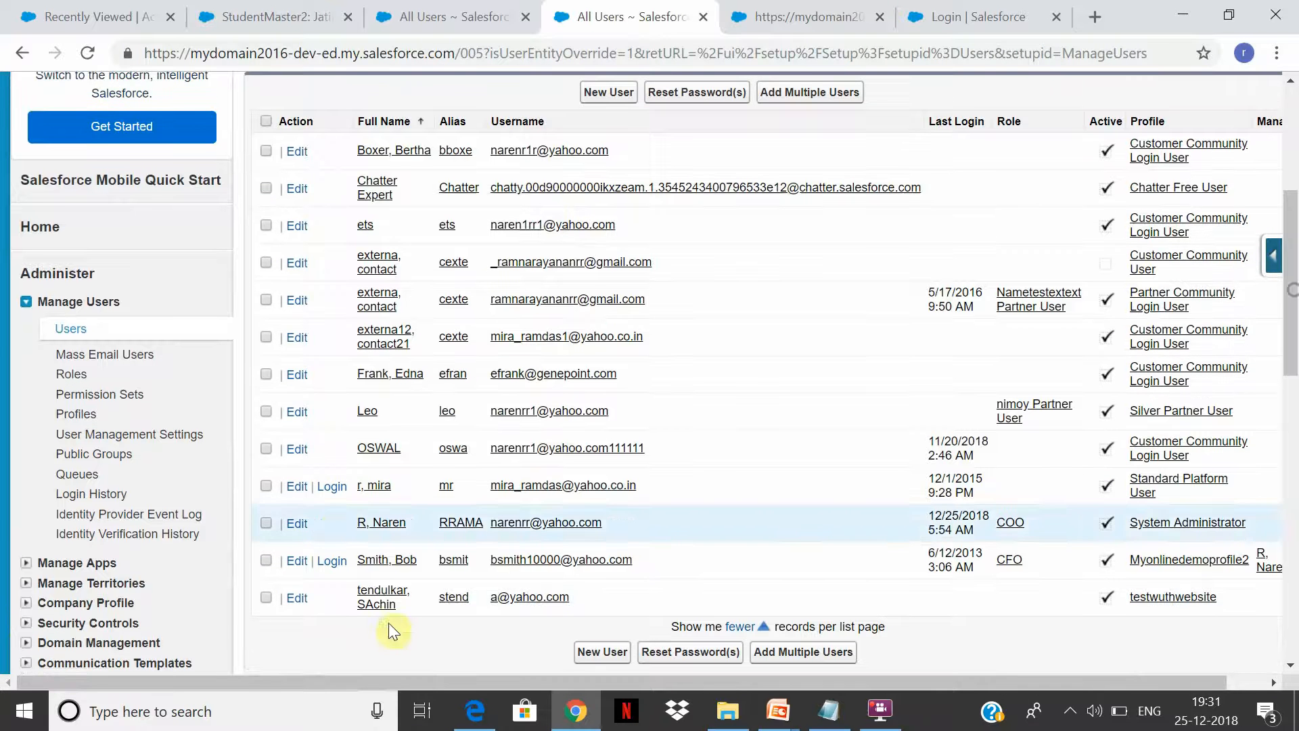
pyautogui.click(332, 560)
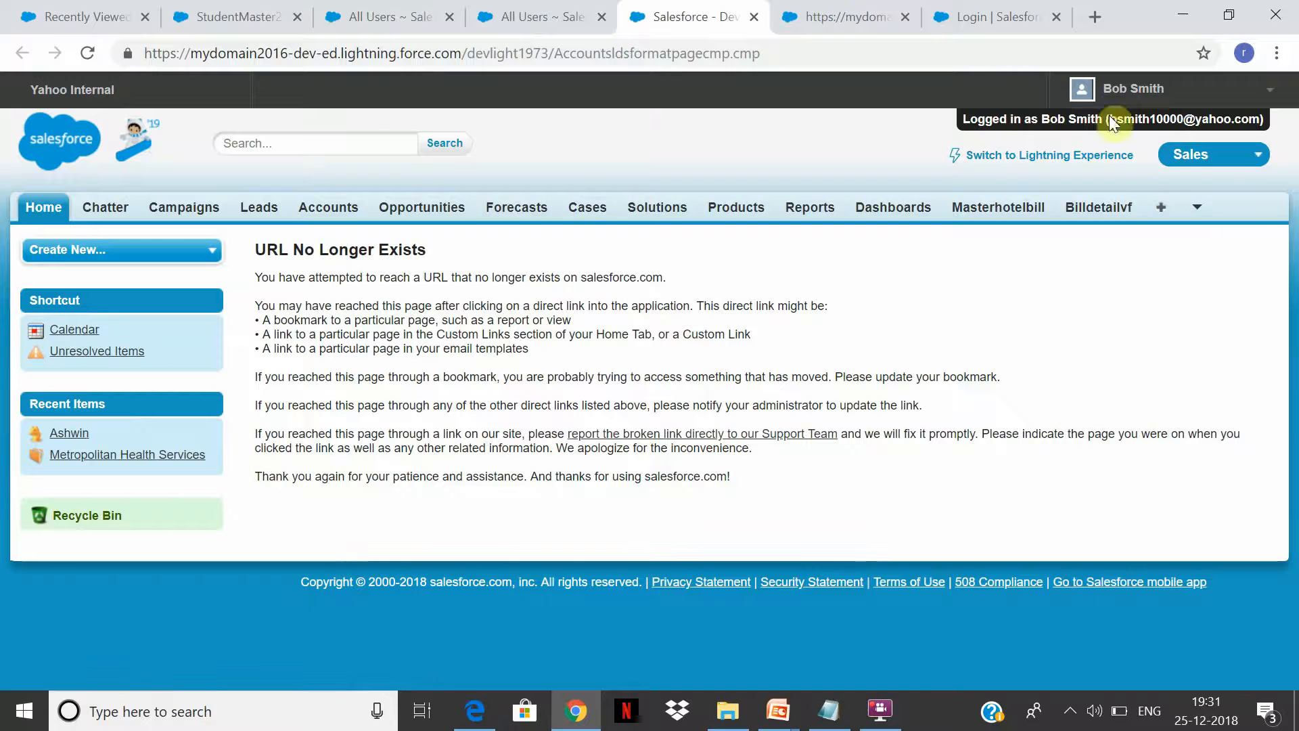
# Switch to MyCustomsalesforceapp as the CFO user and display the All list view of StudentMaster2s
pyautogui.click(1270, 161)
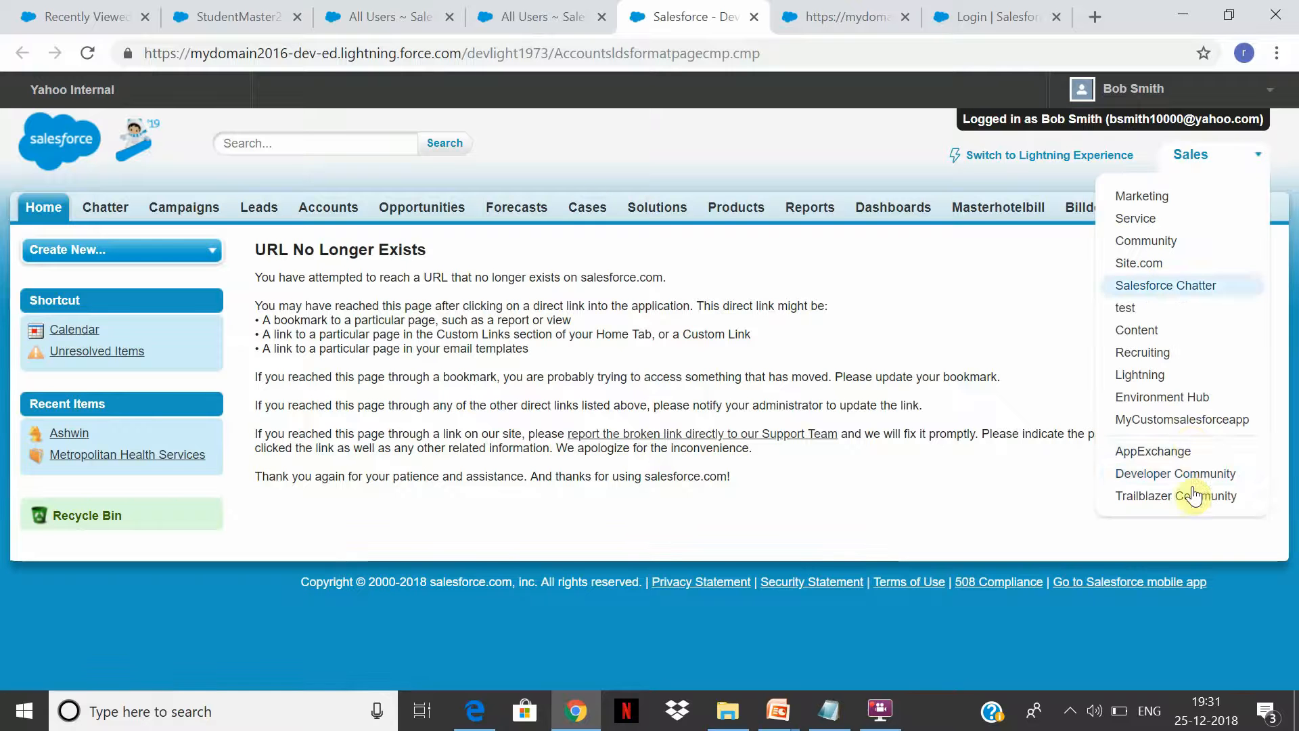
pyautogui.click(1189, 420)
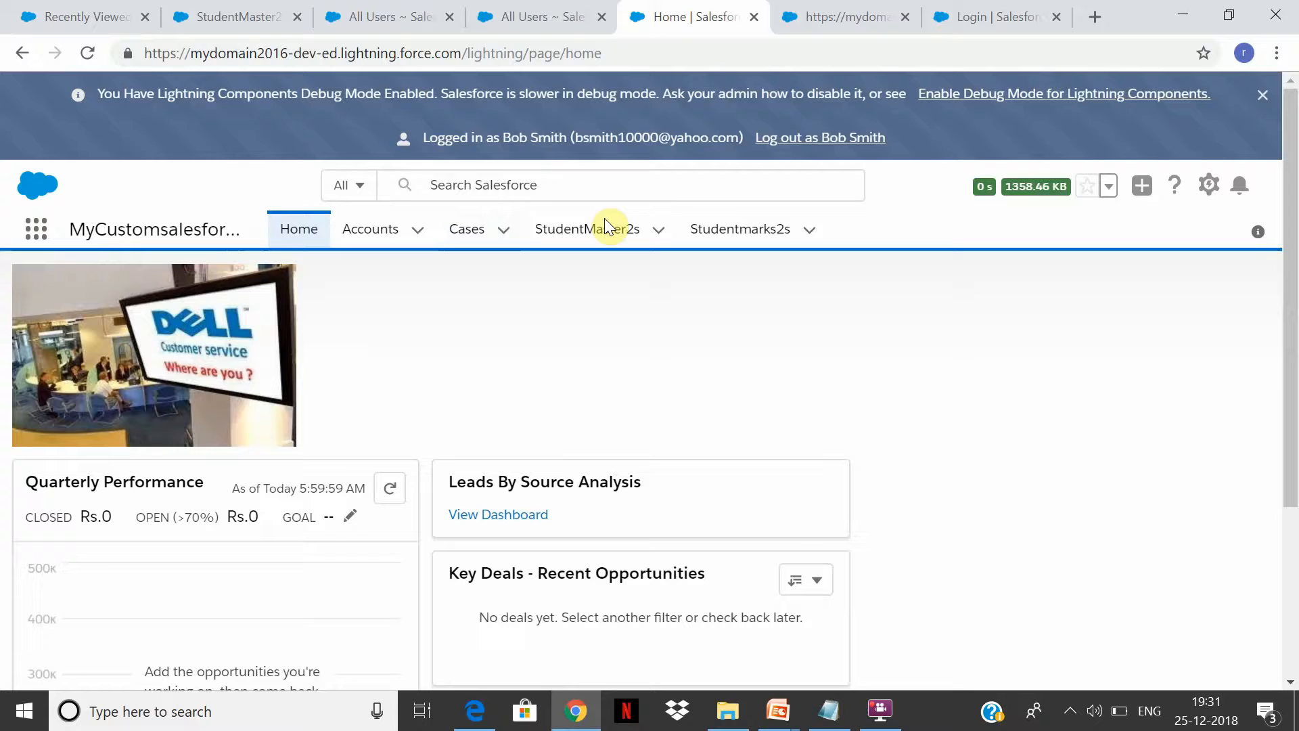
pyautogui.click(600, 234)
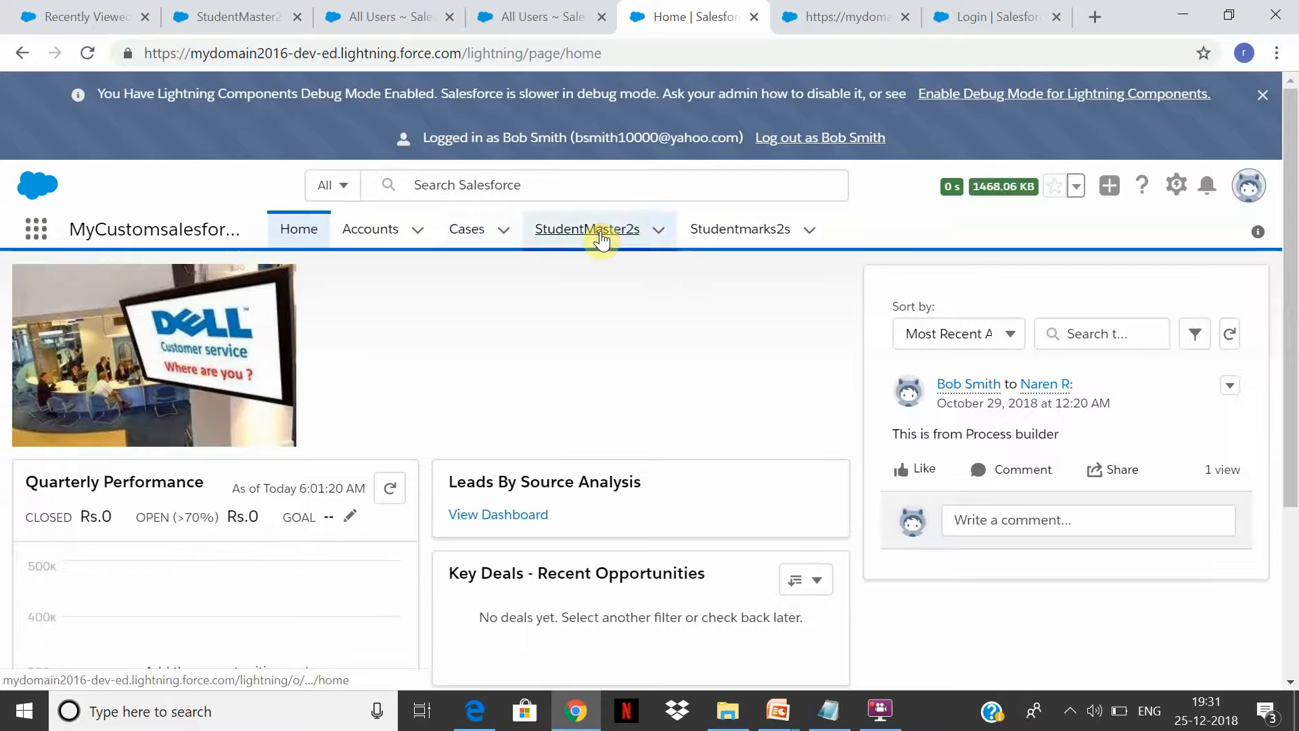
pyautogui.click(234, 306)
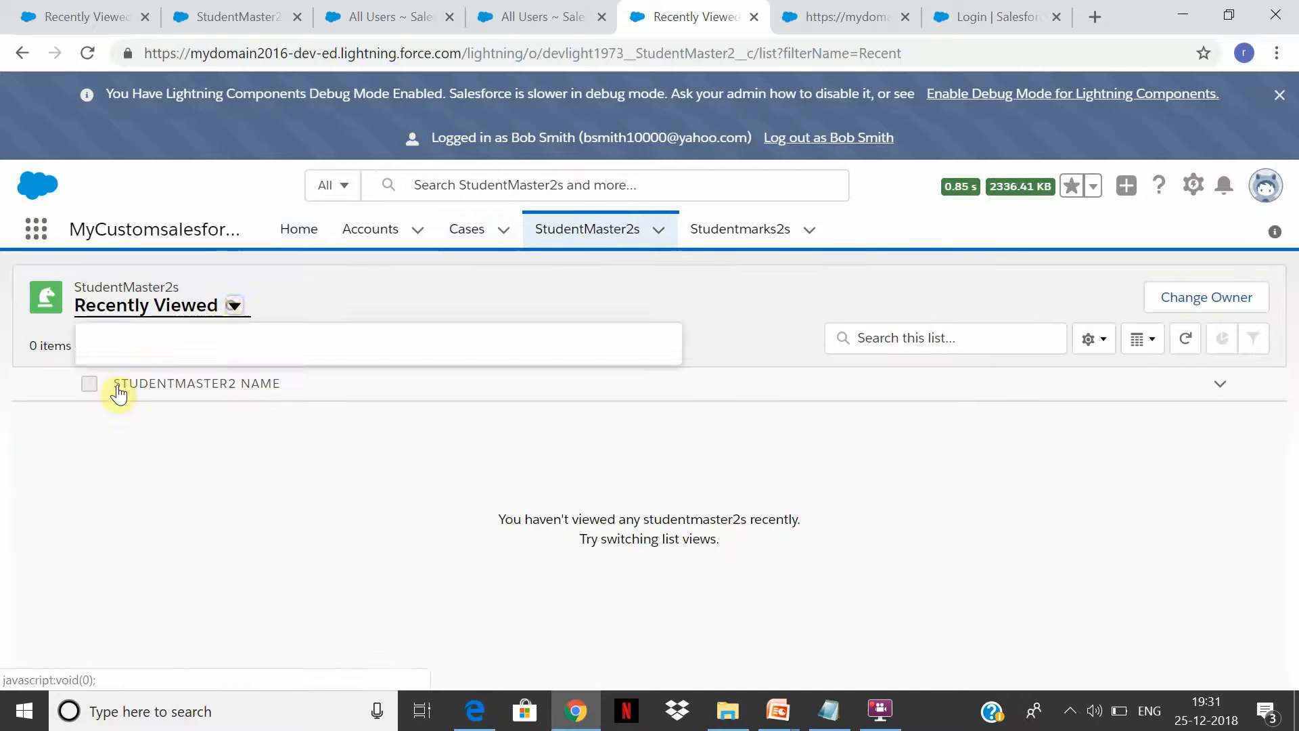
pyautogui.click(146, 372)
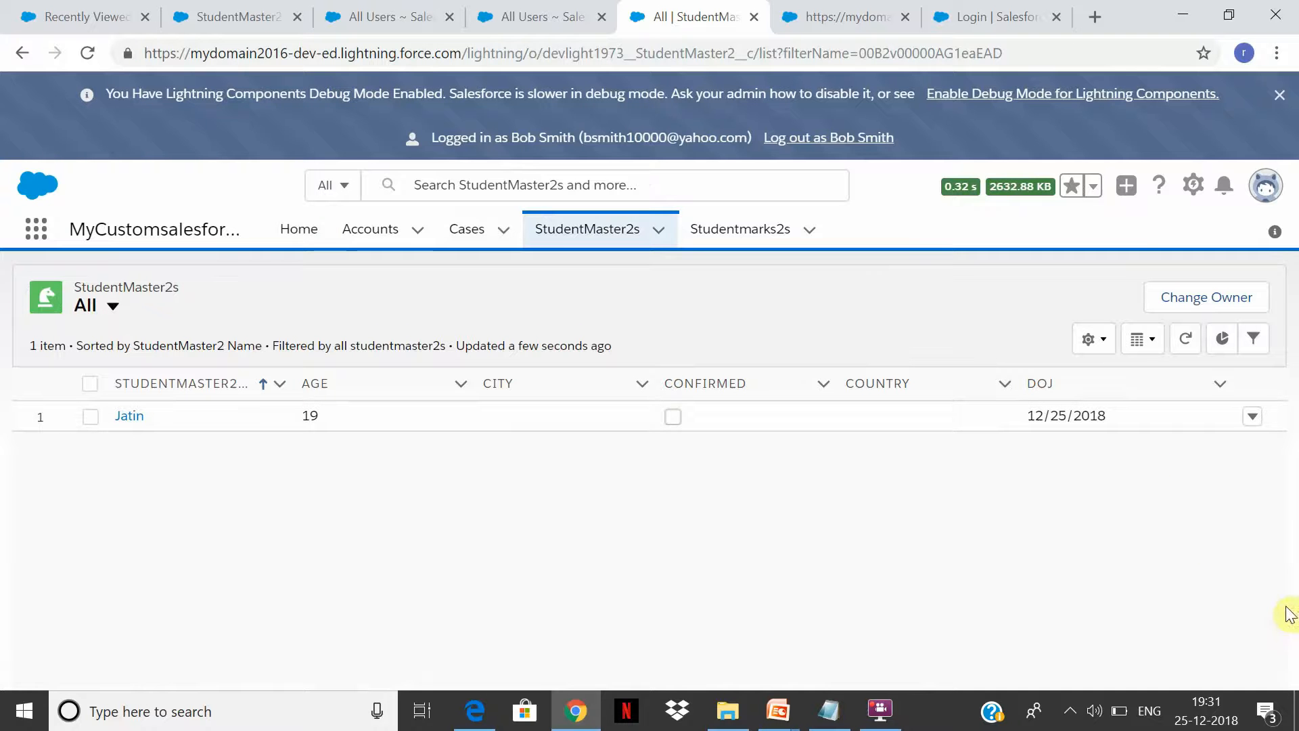
# Log out of the CFO user's session to return to the administrator's session
pyautogui.click(570, 10)
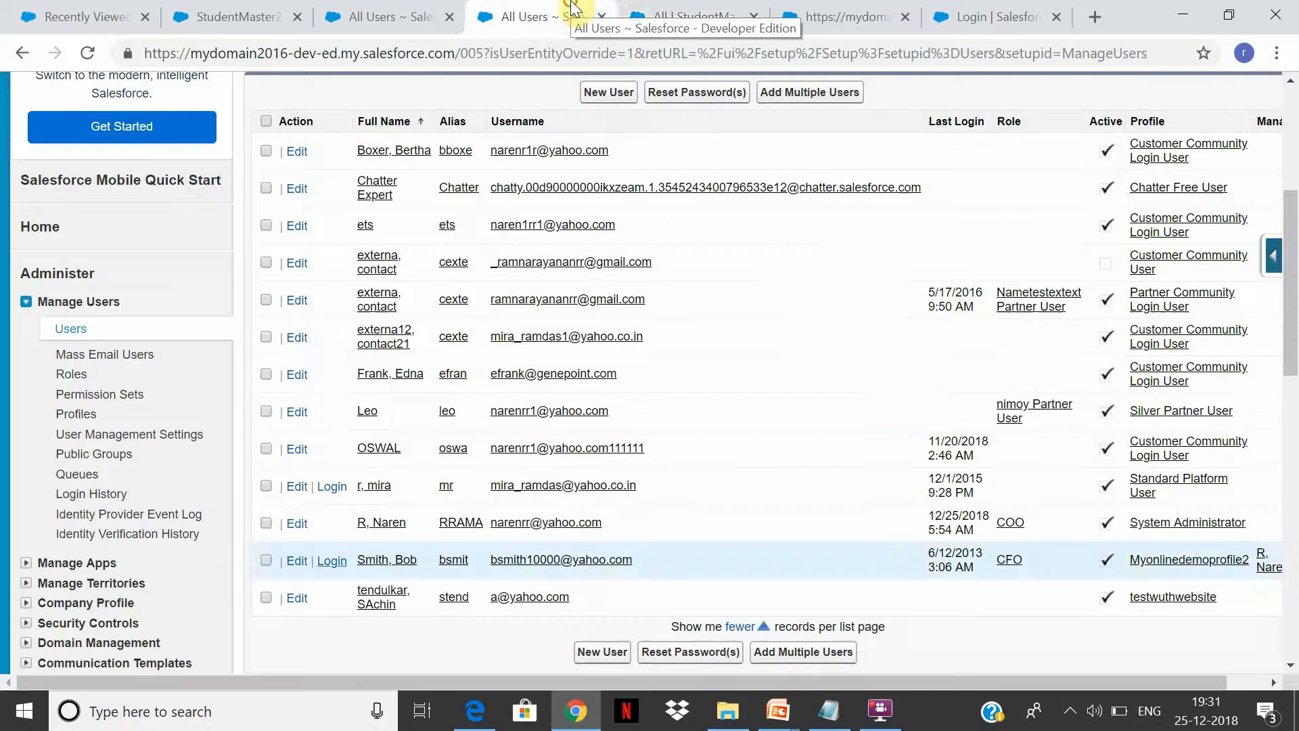
pyautogui.click(675, 9)
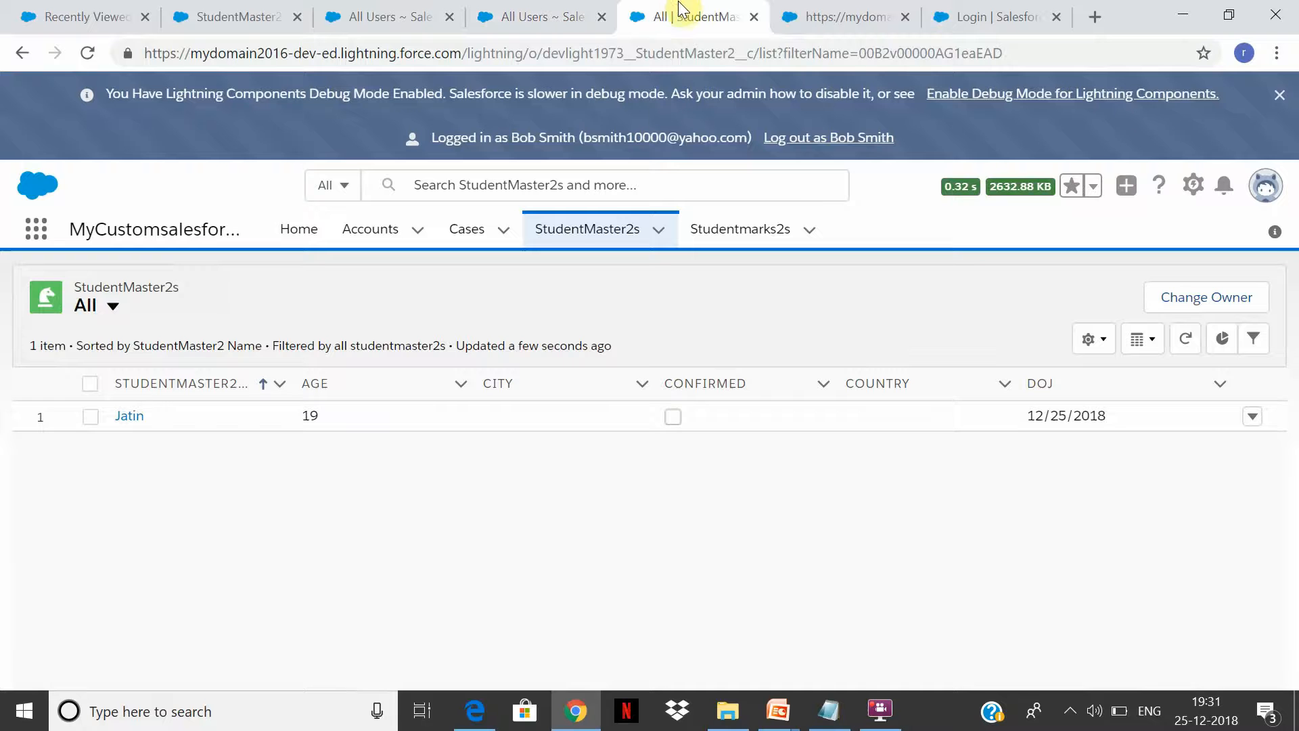
pyautogui.click(843, 139)
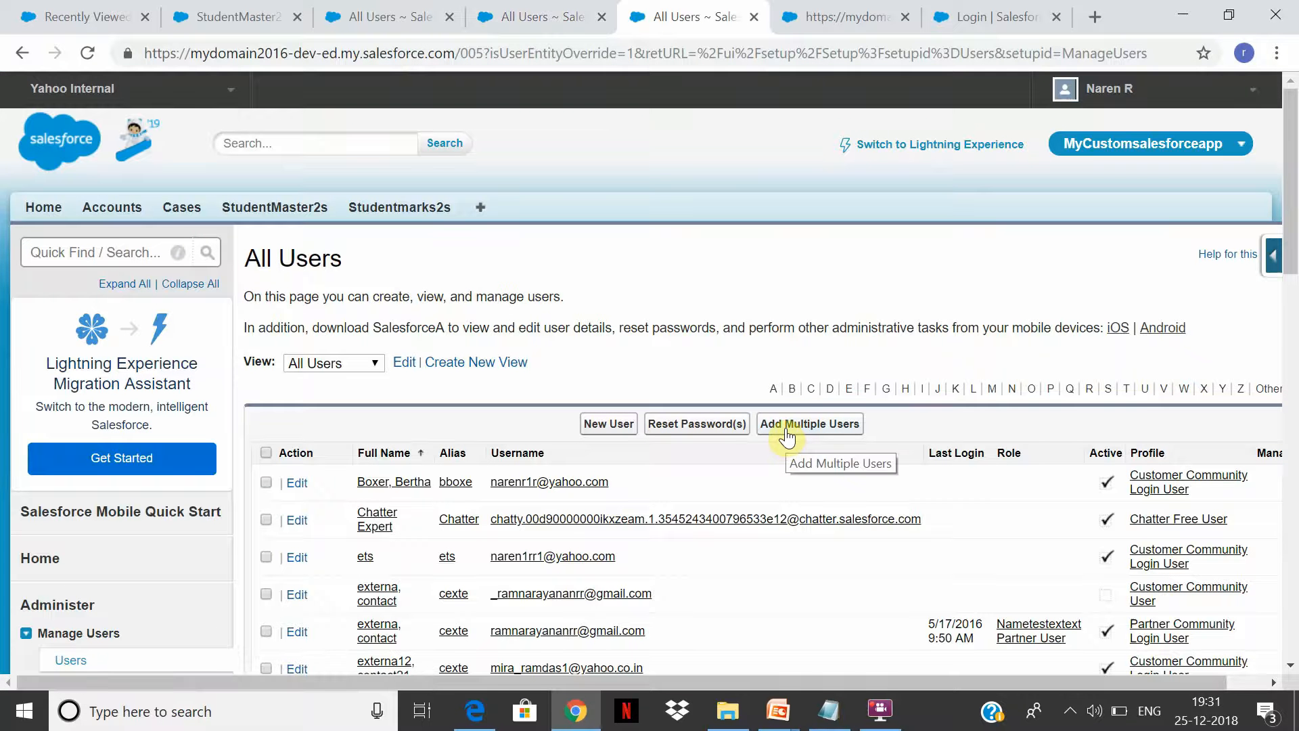
# Search Setup for "sharing" and open Sharing Settings
pyautogui.moveTo(463, 696)
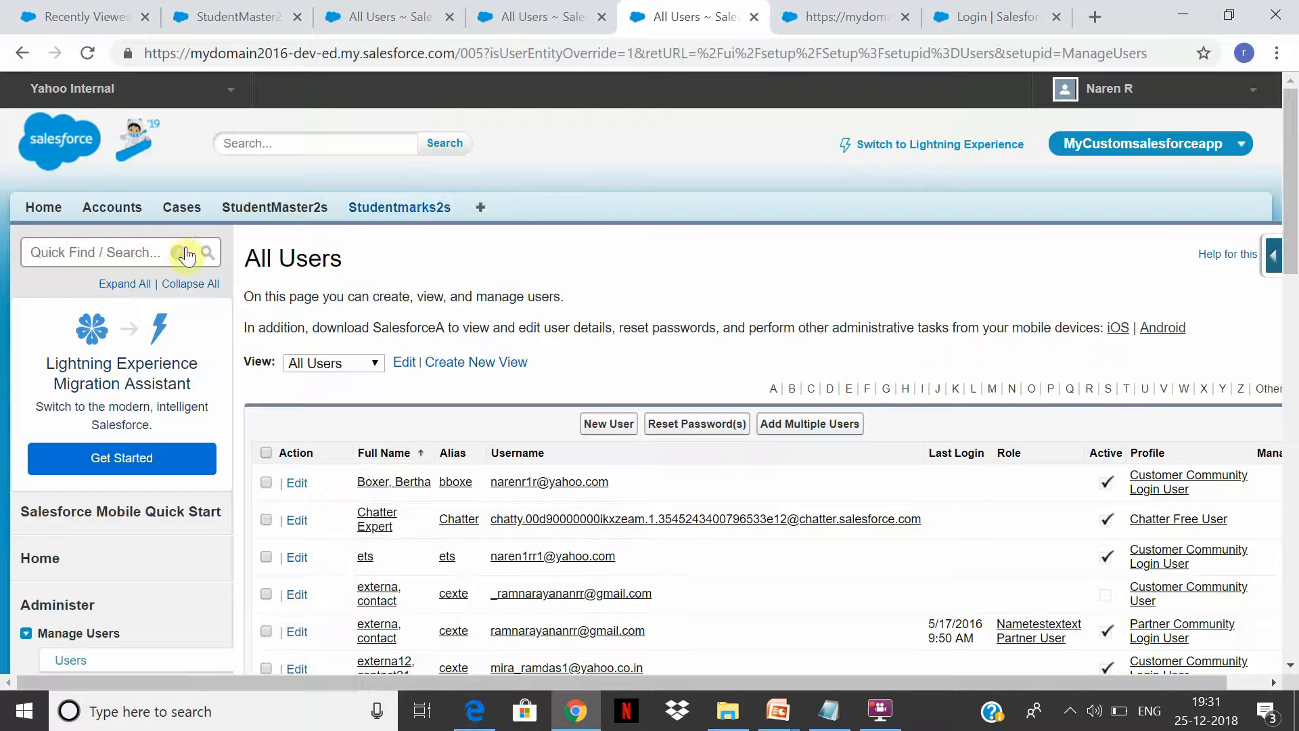
pyautogui.click(93, 256)
pyautogui.write('sharing')
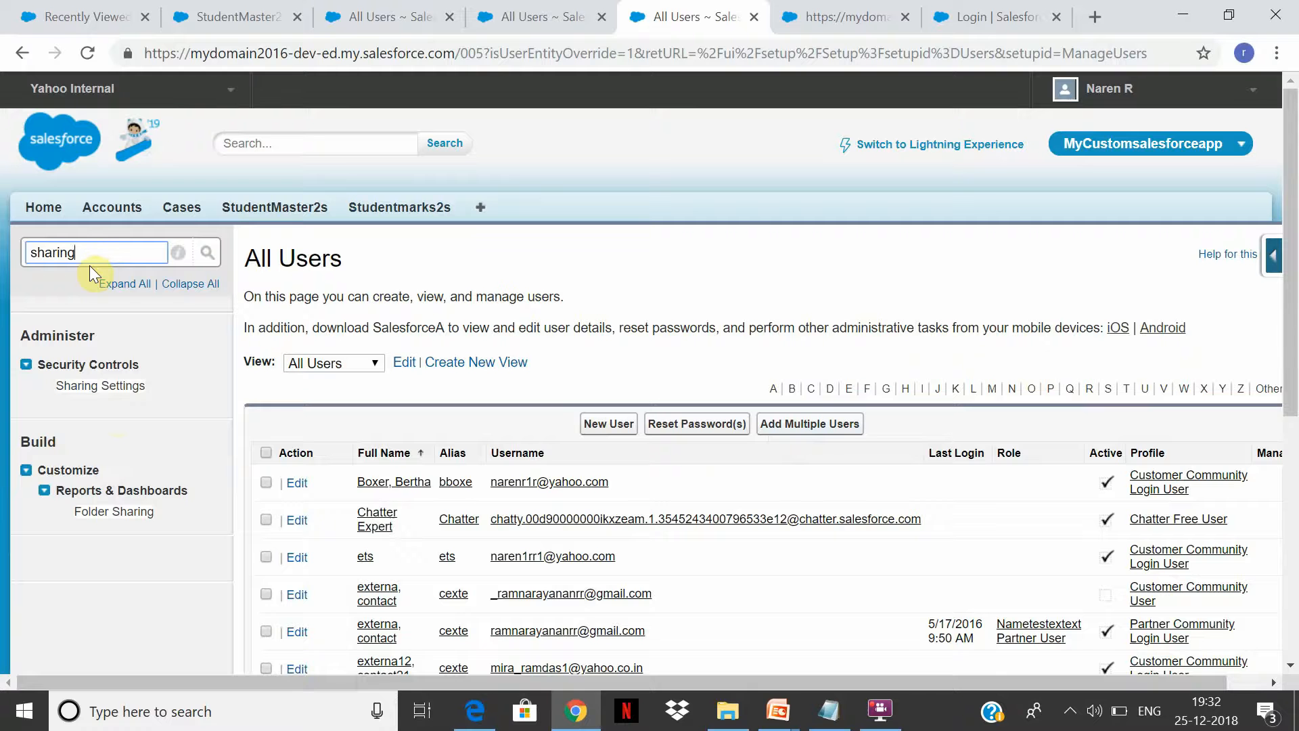
pyautogui.click(120, 391)
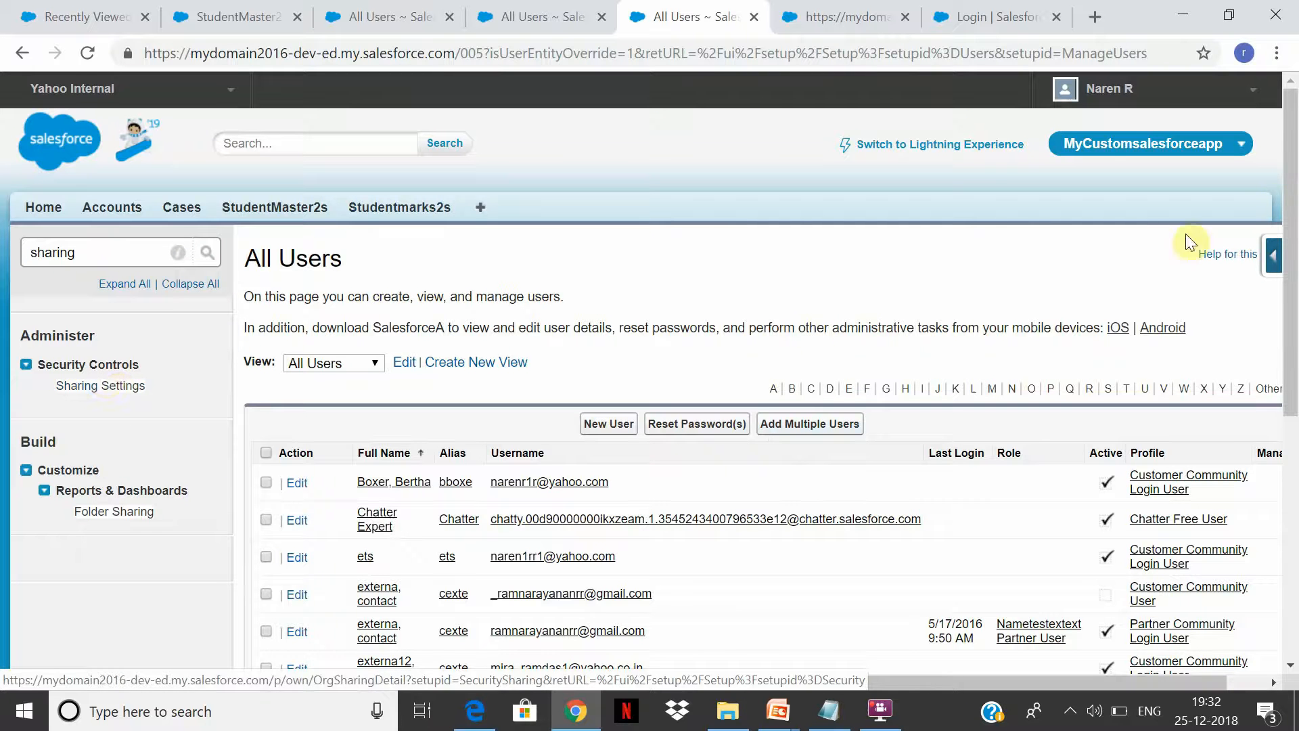
pyautogui.click(103, 391)
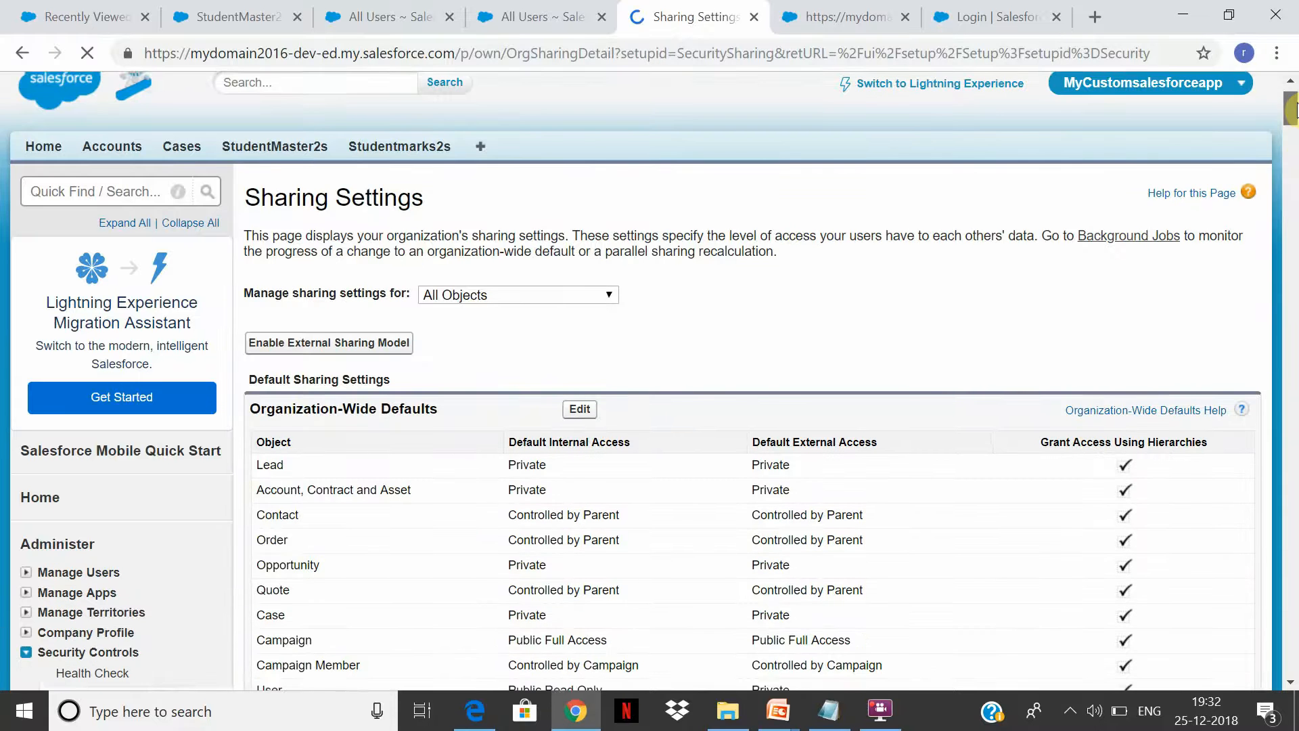
# Start a new sharing rule for StudentMaster2 with both the label and rule name set to newrule
pyautogui.moveTo(1292, 108); pyautogui.dragTo(1292, 613)
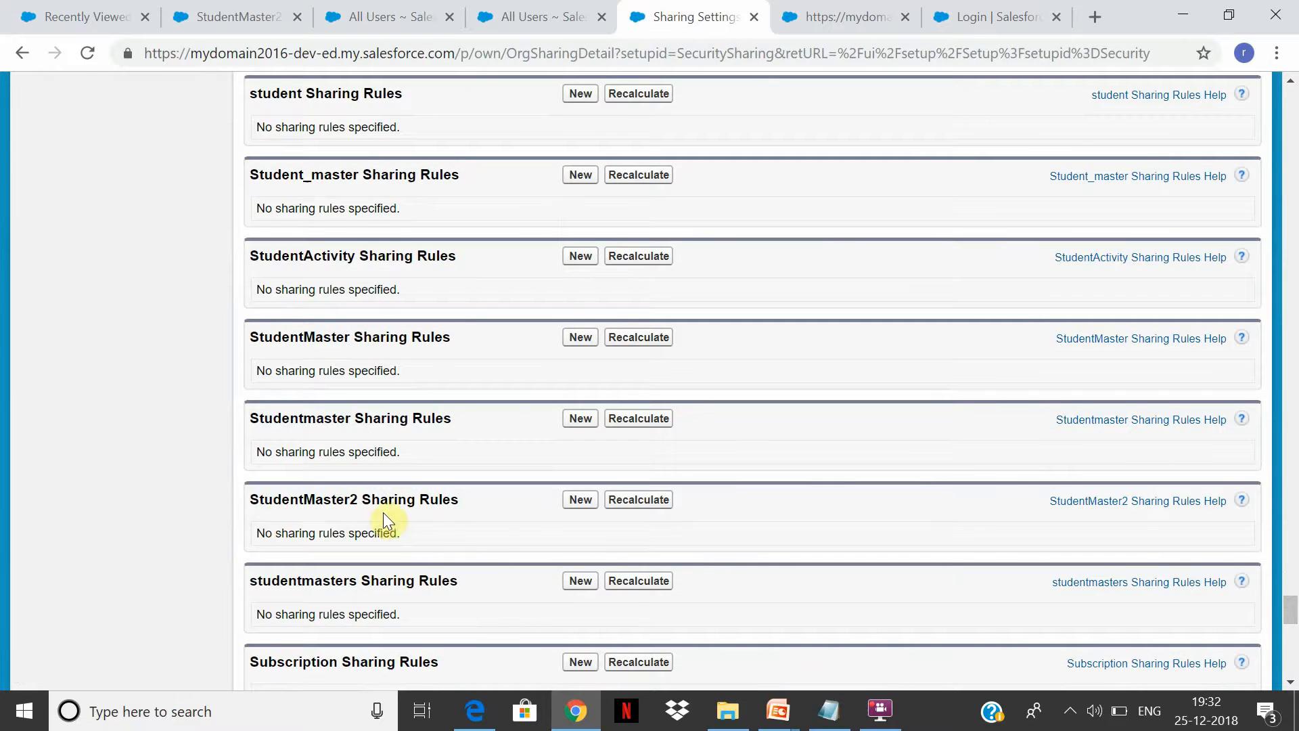
pyautogui.moveTo(1289, 609); pyautogui.dragTo(1292, 83)
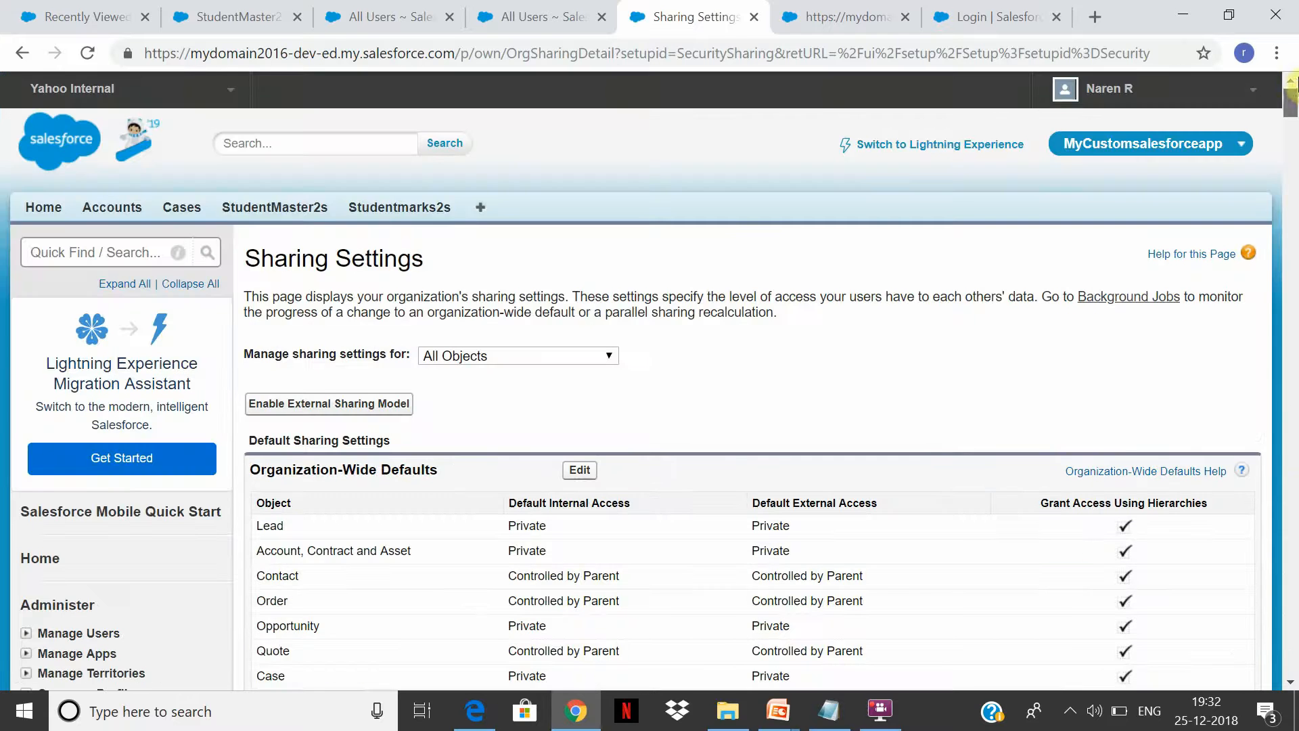
pyautogui.moveTo(1293, 156); pyautogui.dragTo(1291, 617)
pyautogui.click(580, 298)
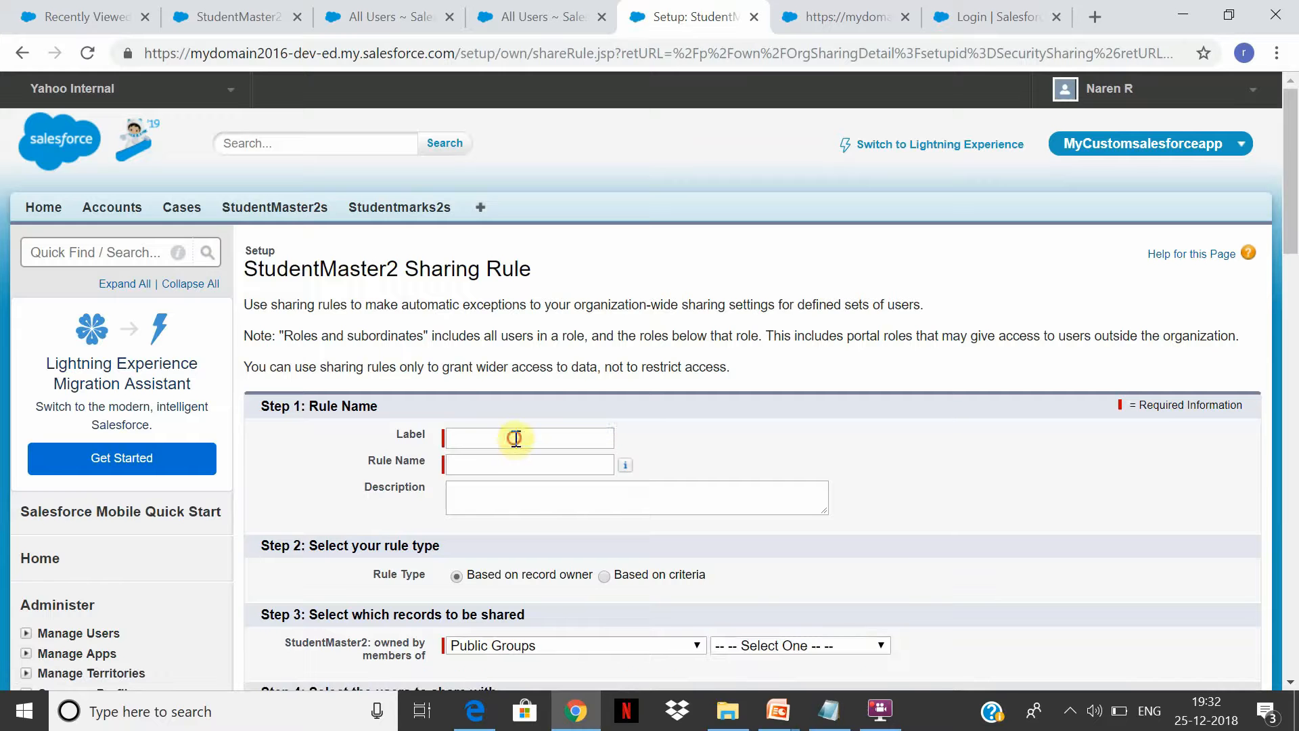
pyautogui.click(515, 440)
pyautogui.write('newru')
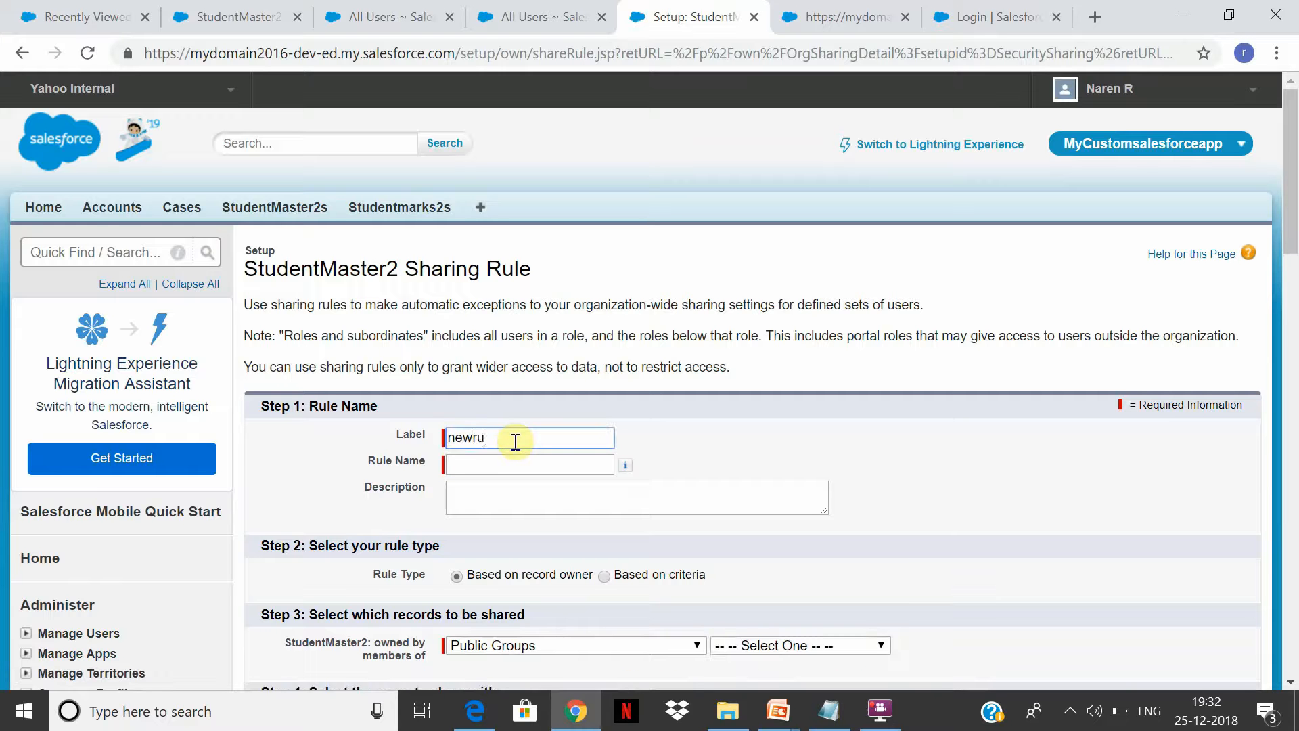
pyautogui.write('le')
pyautogui.press('Tab')
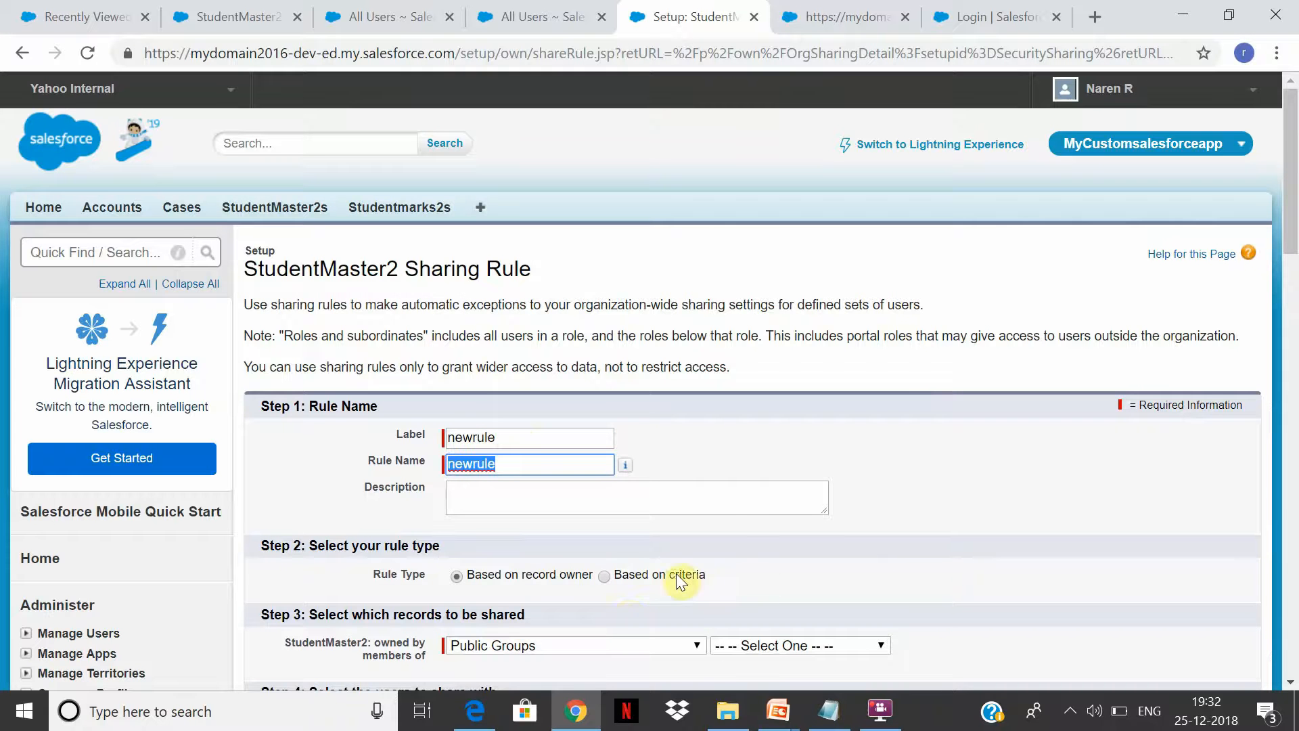
# Base the sharing rule on criteria and set the first condition to Age not equal to 0
pyautogui.click(608, 580)
pyautogui.scroll(-5, 1278, 385)
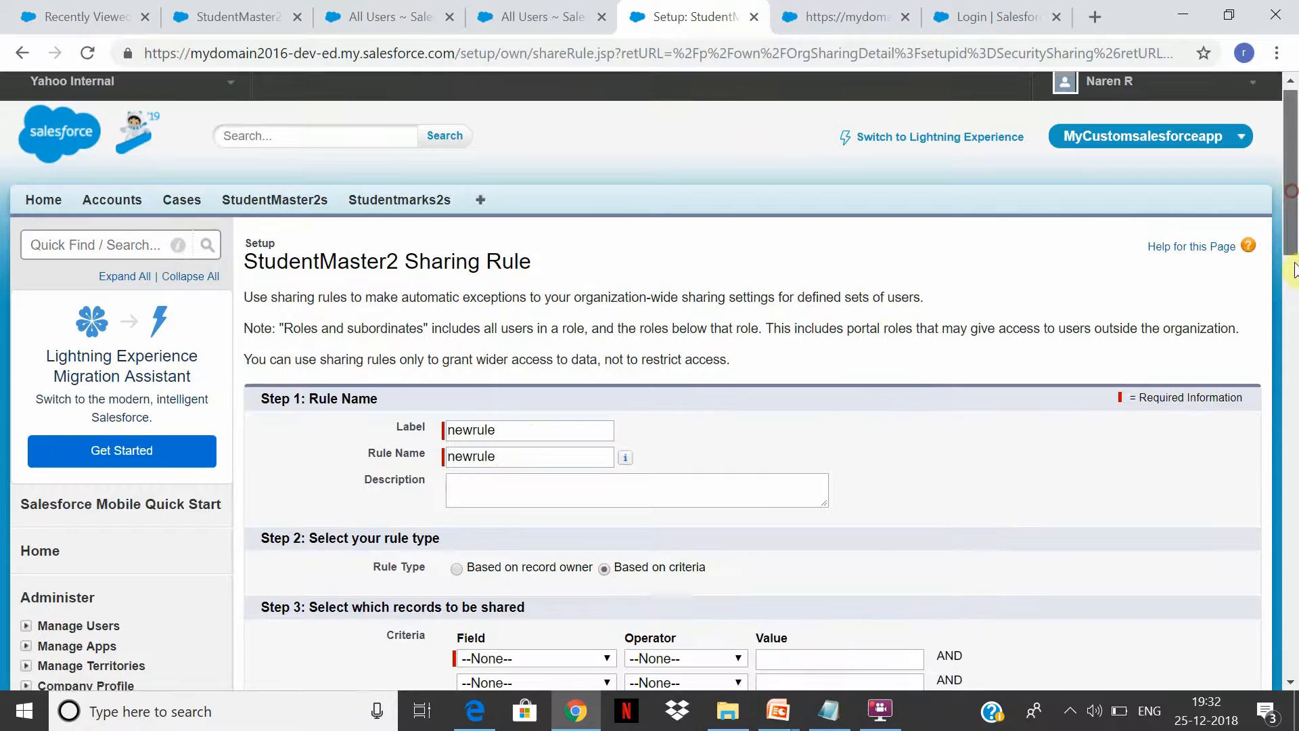
pyautogui.click(603, 288)
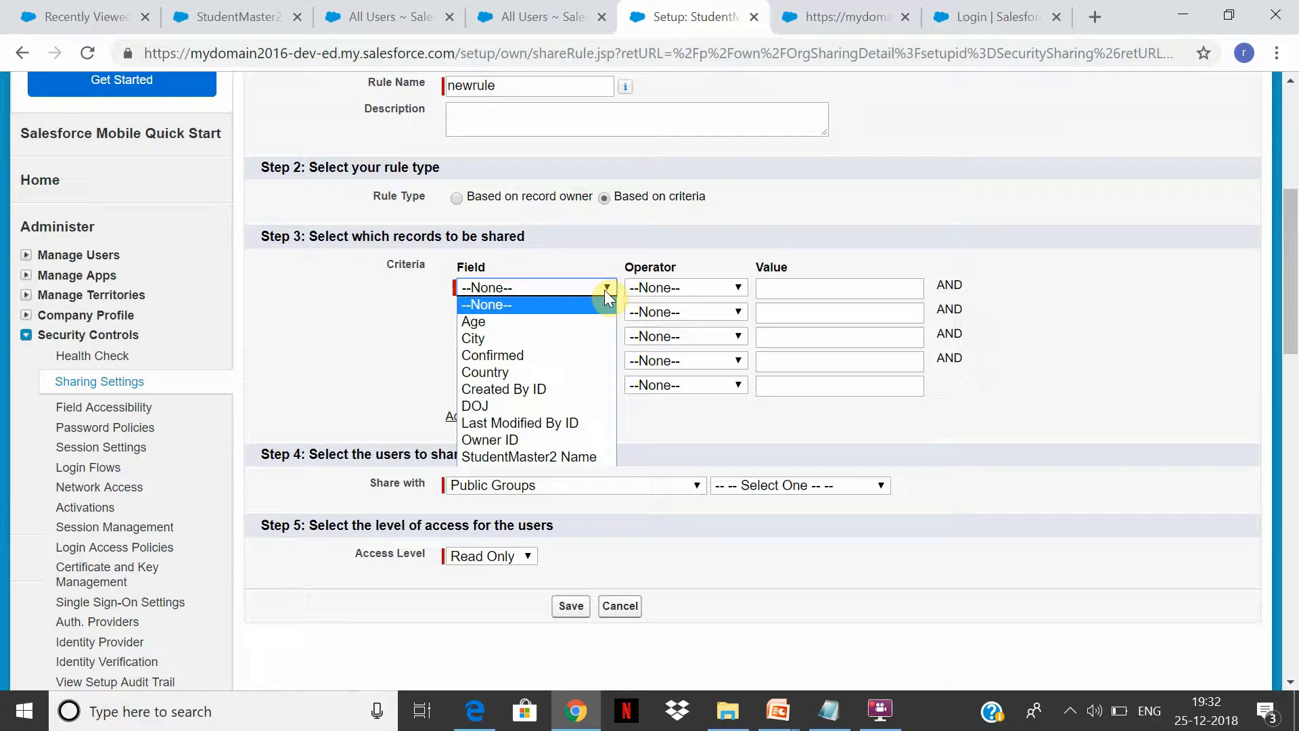
pyautogui.click(582, 321)
pyautogui.click(738, 288)
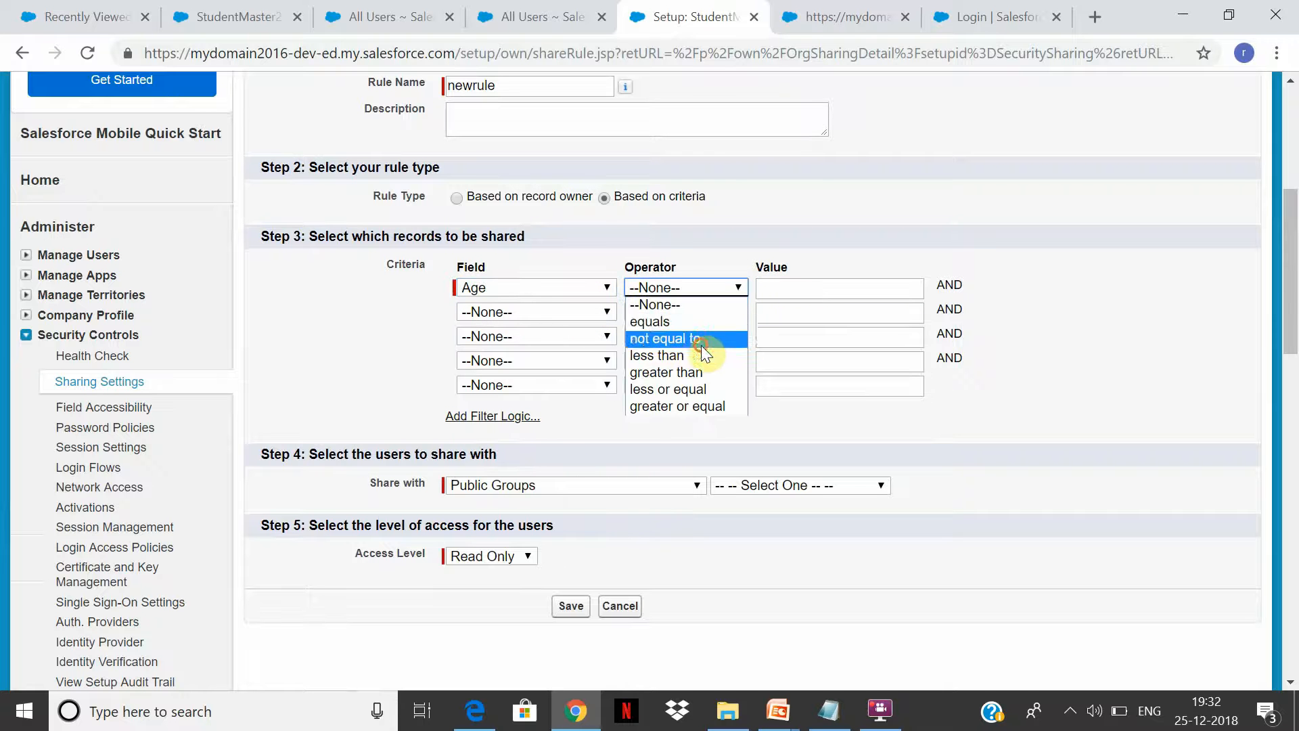
pyautogui.click(697, 340)
pyautogui.click(809, 287)
pyautogui.write('0')
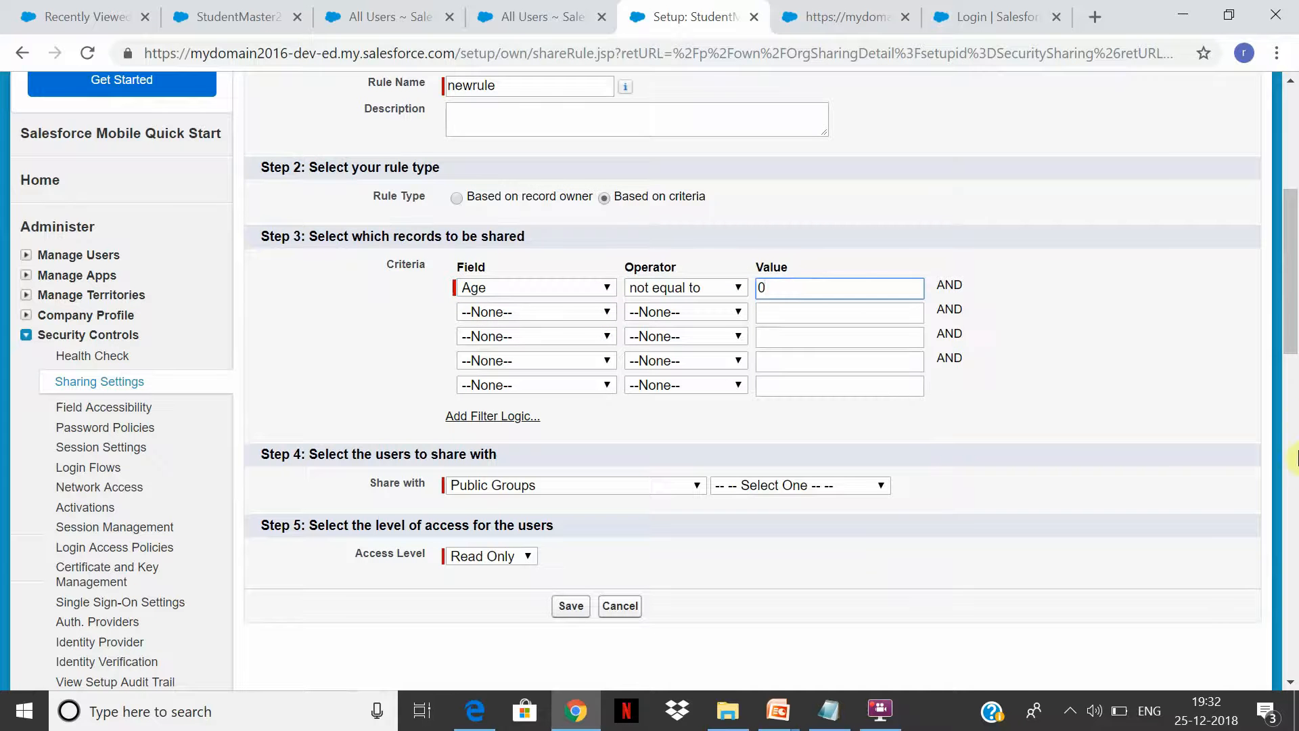
# Set the sharing rule's share-with category to Roles
pyautogui.scroll(-3, 1288, 311)
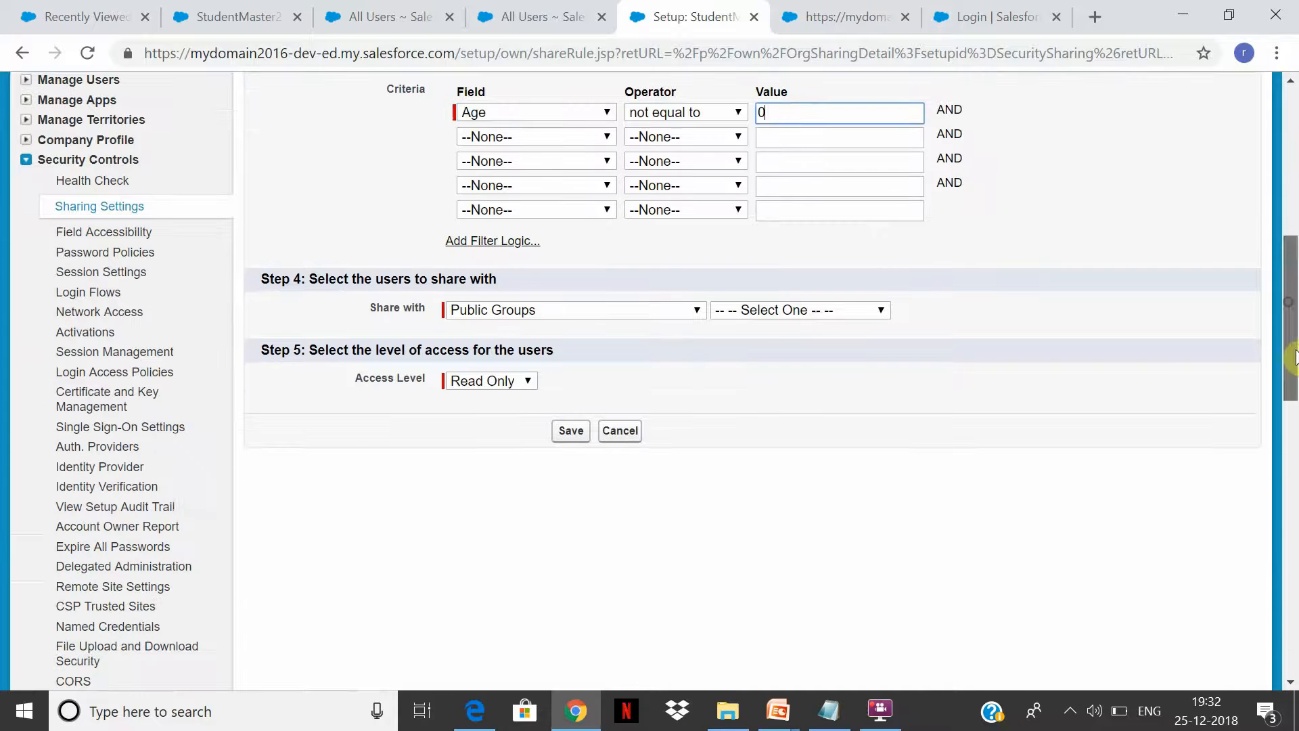
pyautogui.click(698, 310)
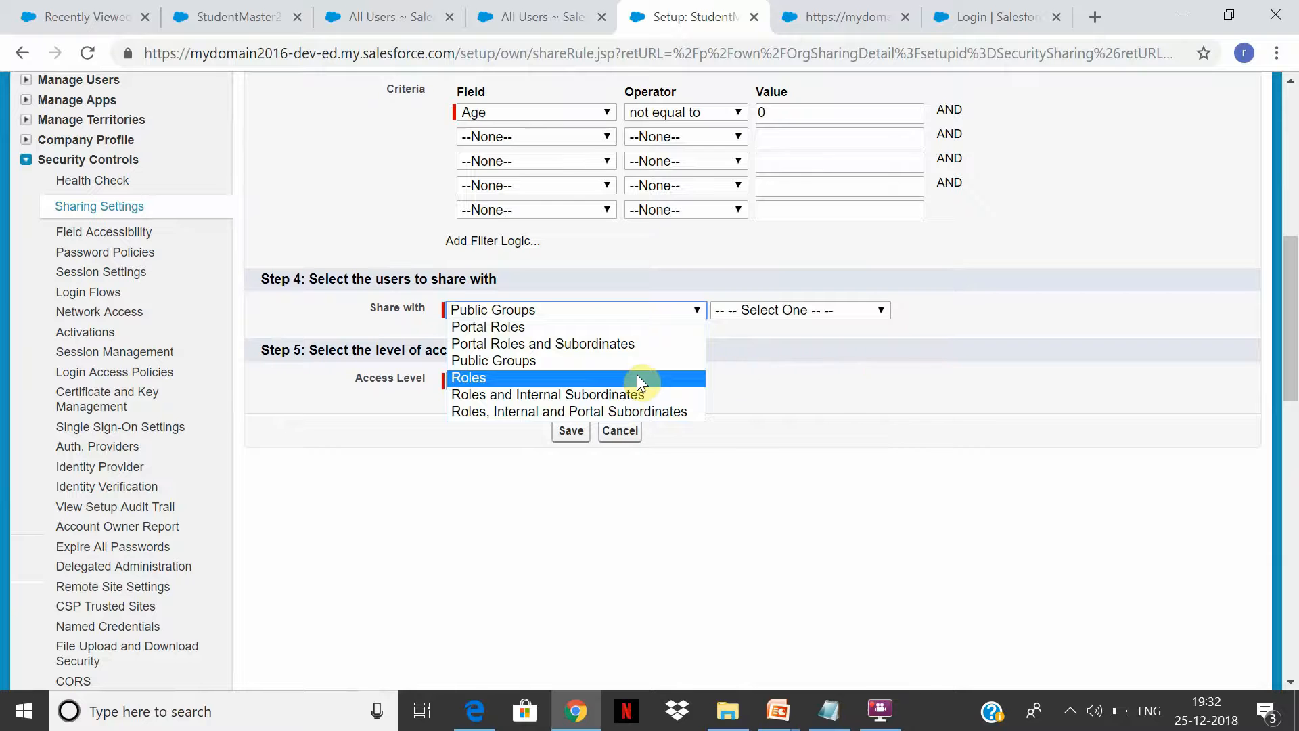
pyautogui.click(858, 370)
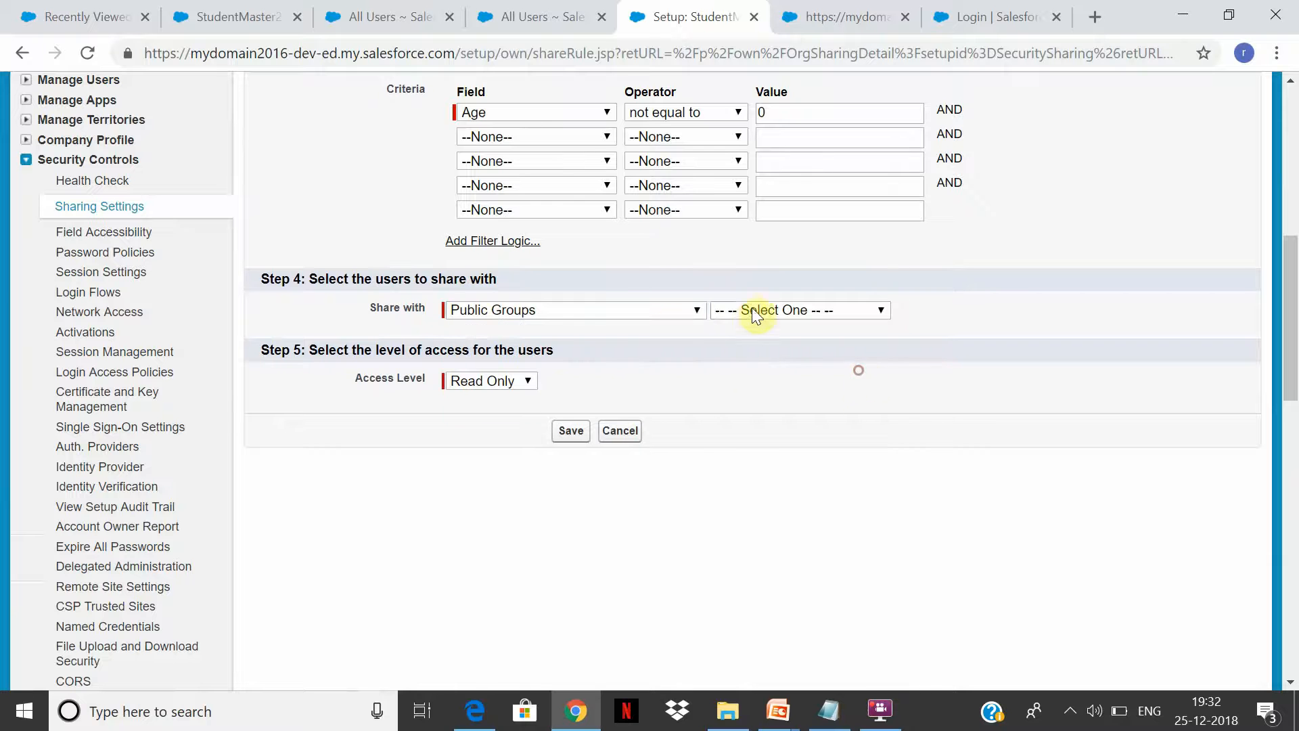
pyautogui.click(624, 314)
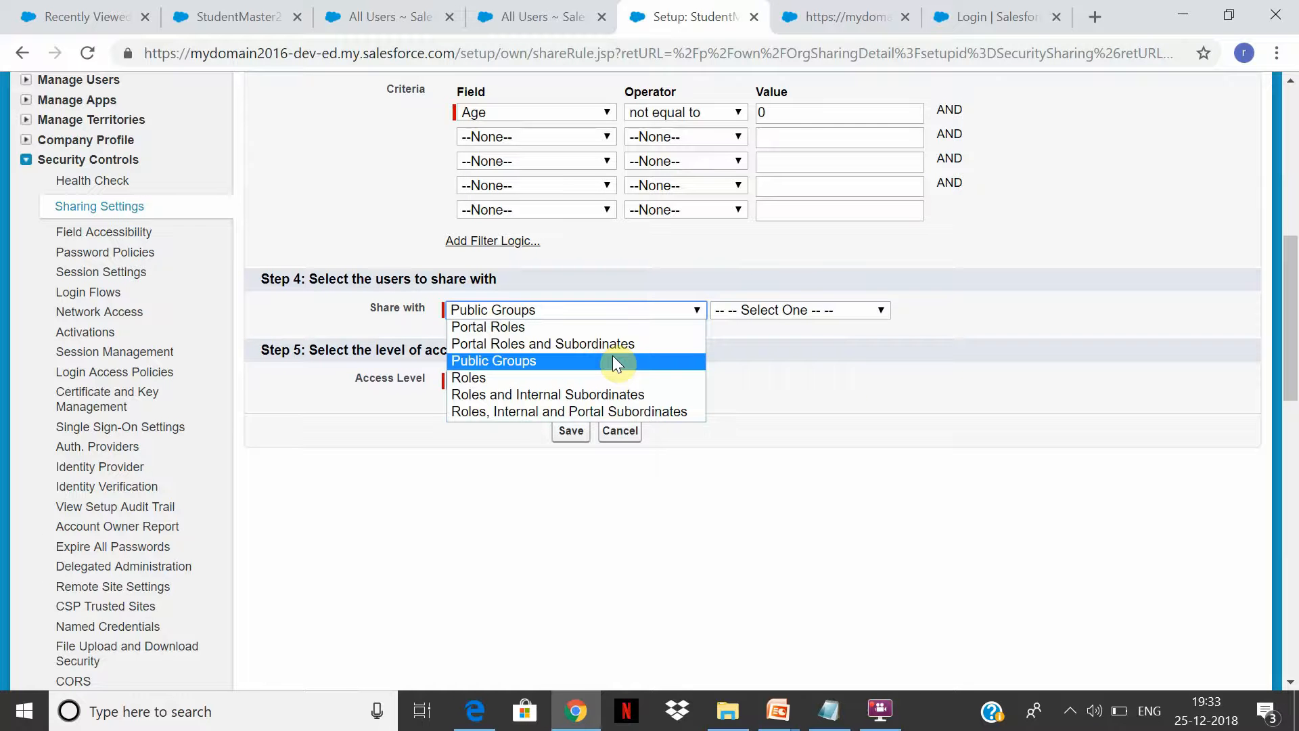
pyautogui.click(590, 379)
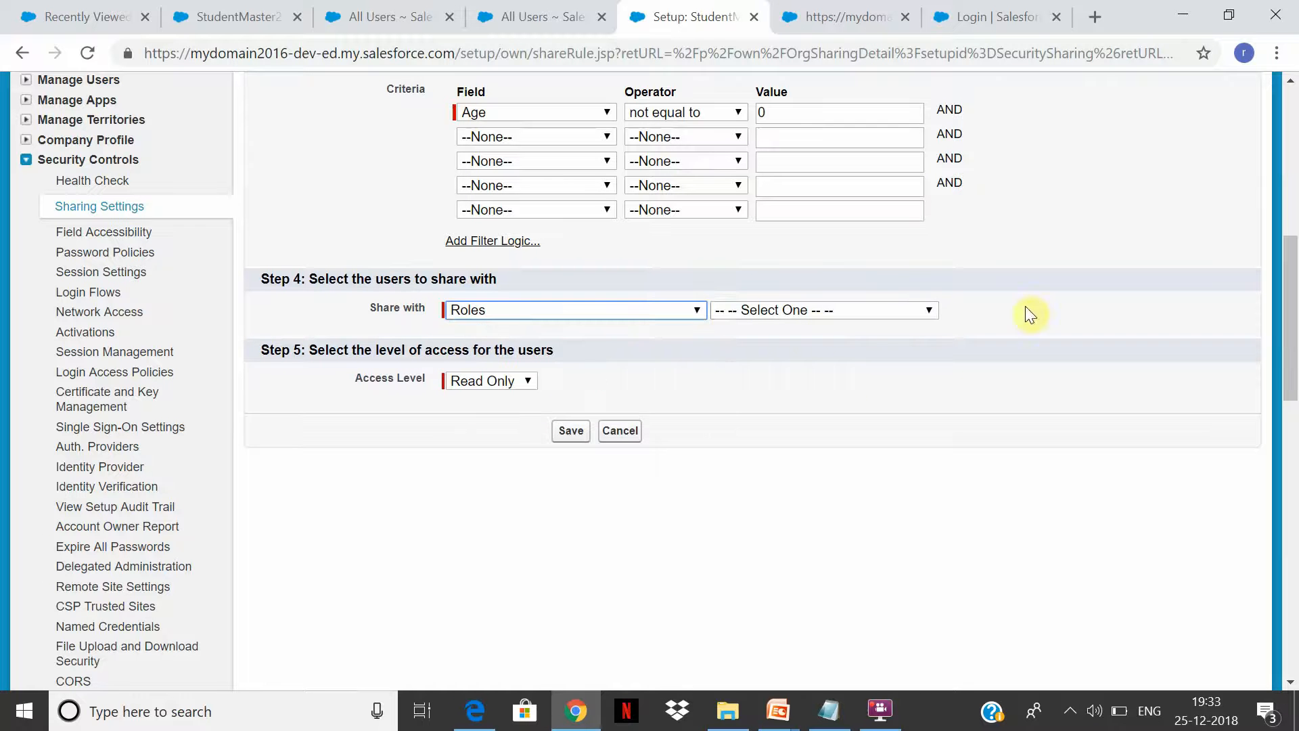
# Check the target user's role in the users list, choose the CFO role for the rule, and save it
pyautogui.click(906, 309)
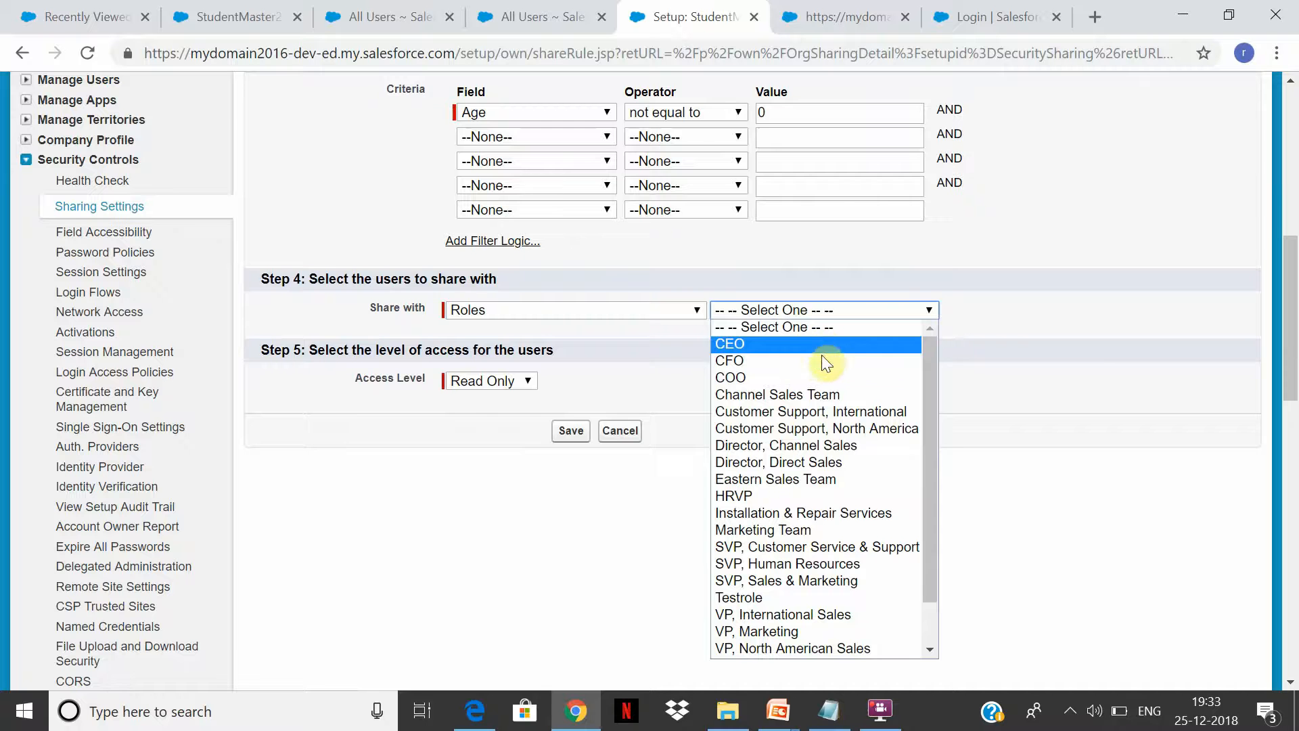
pyautogui.click(389, 17)
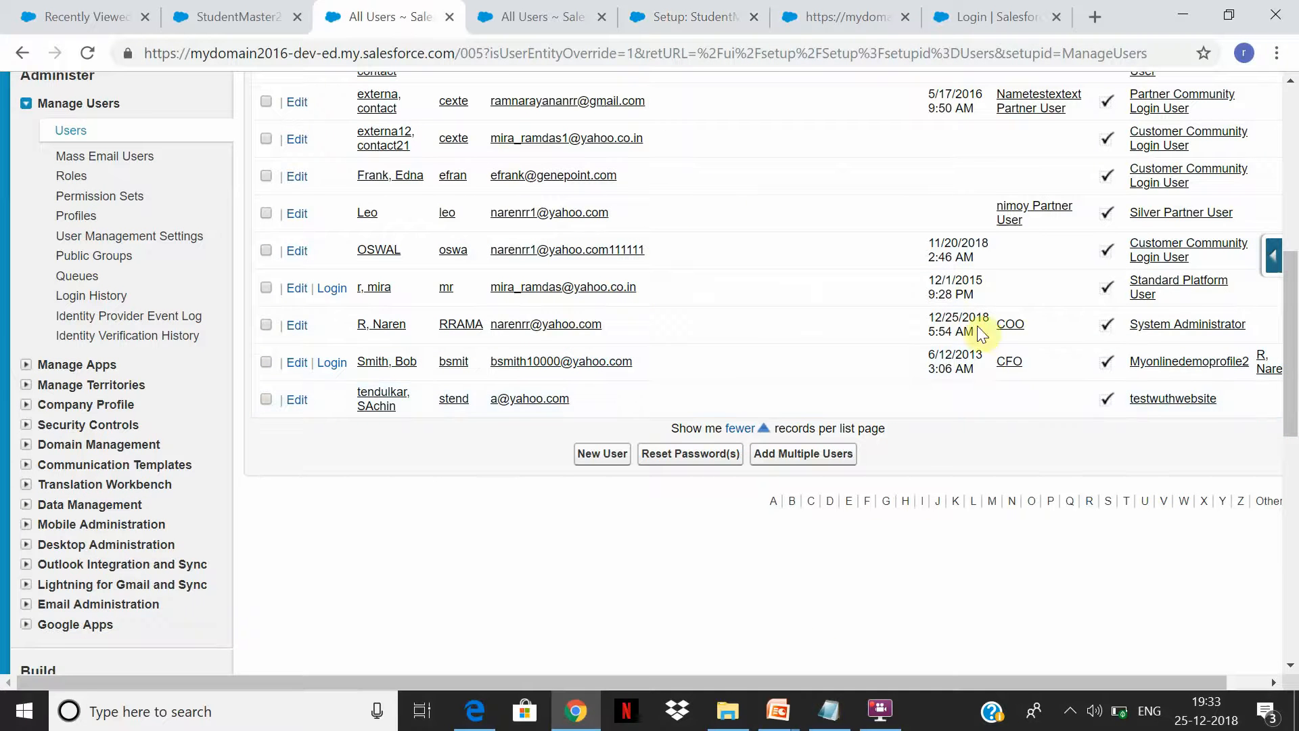
pyautogui.click(676, 12)
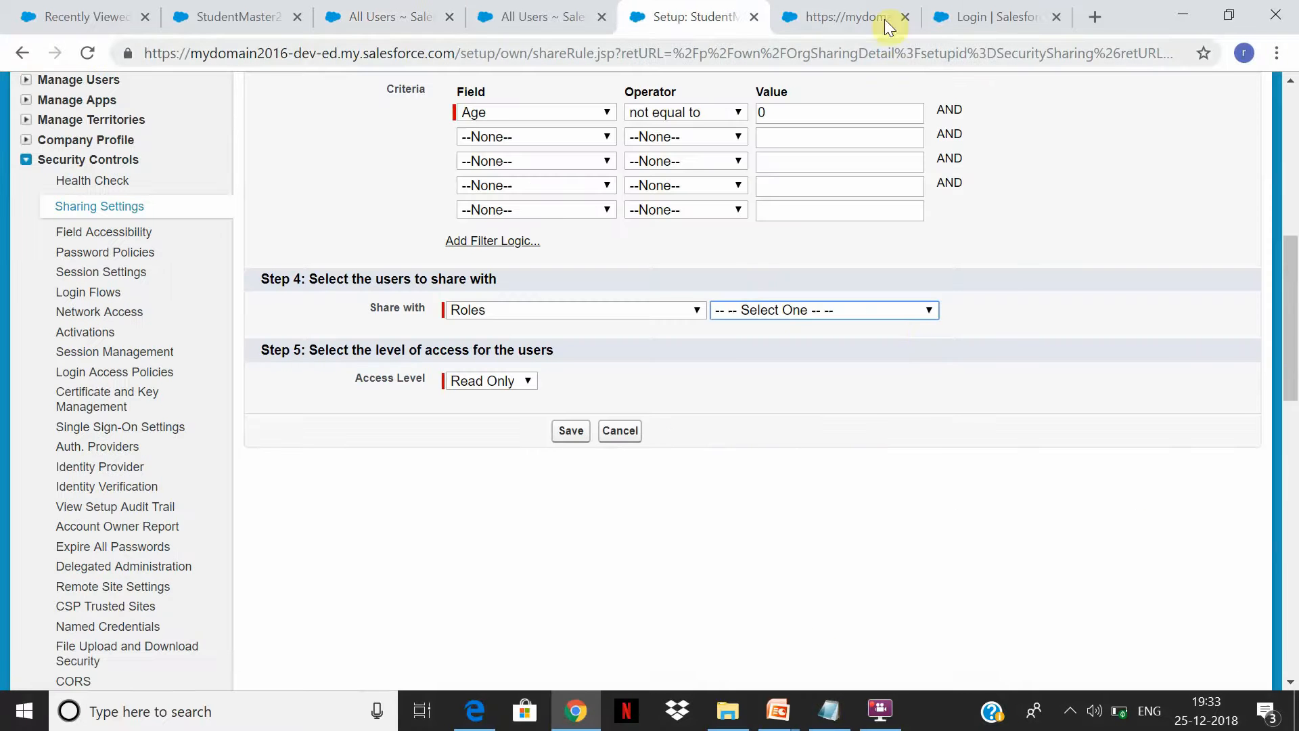
pyautogui.click(890, 310)
pyautogui.click(857, 364)
pyautogui.click(570, 433)
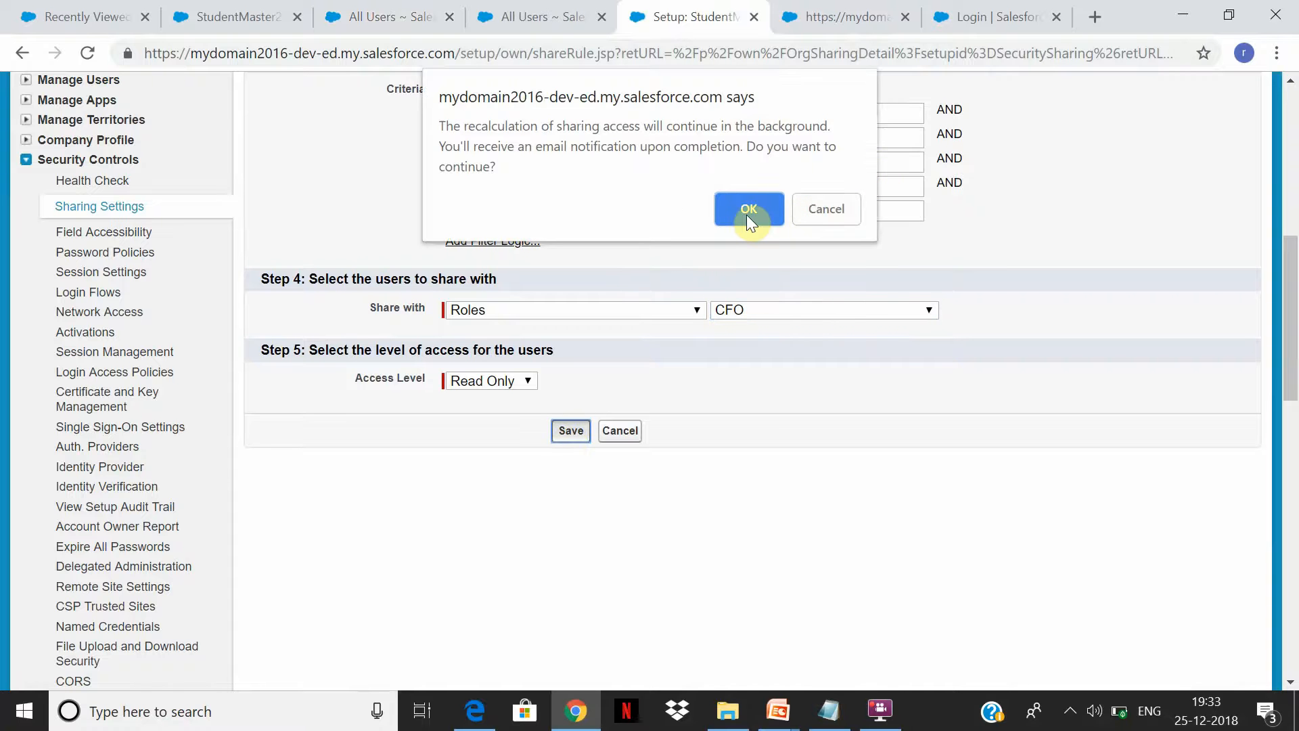
pyautogui.click(748, 214)
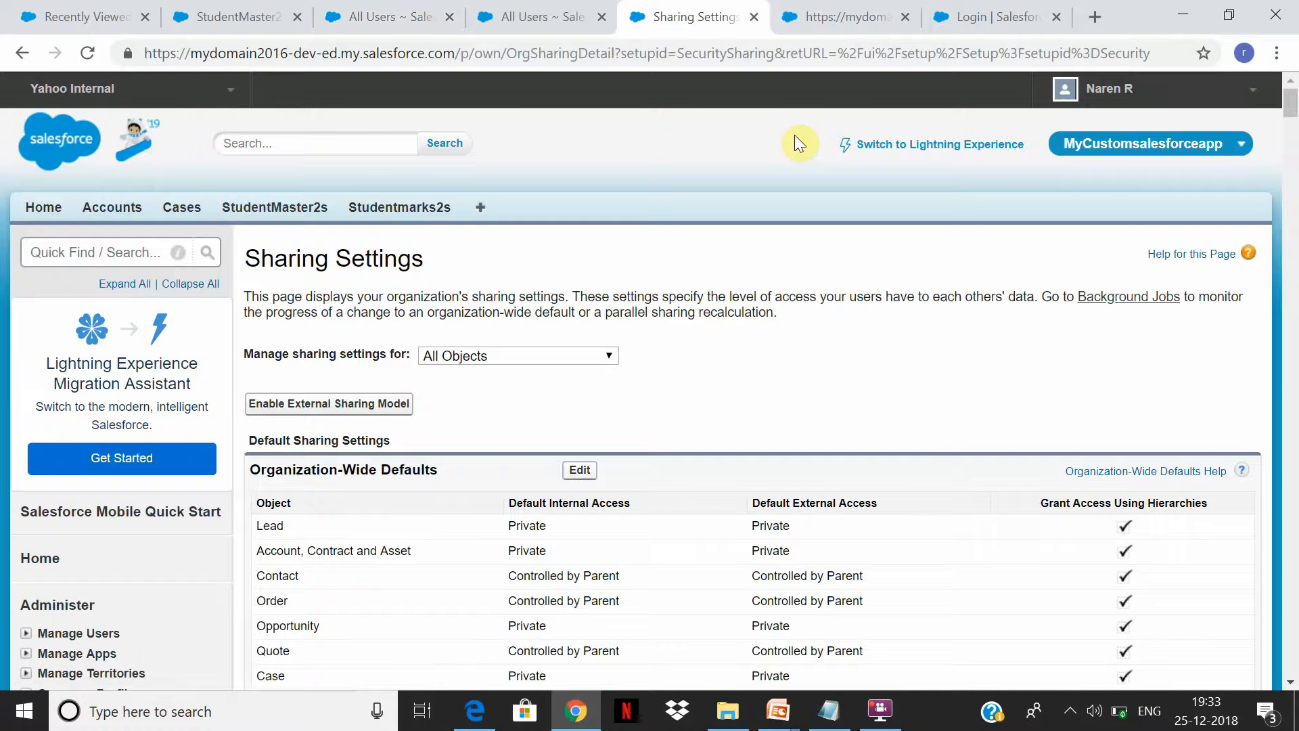
# Create and save a StudentMaster2 record with the student's name, age 19 and DOJ 12/25/2018
pyautogui.click(286, 210)
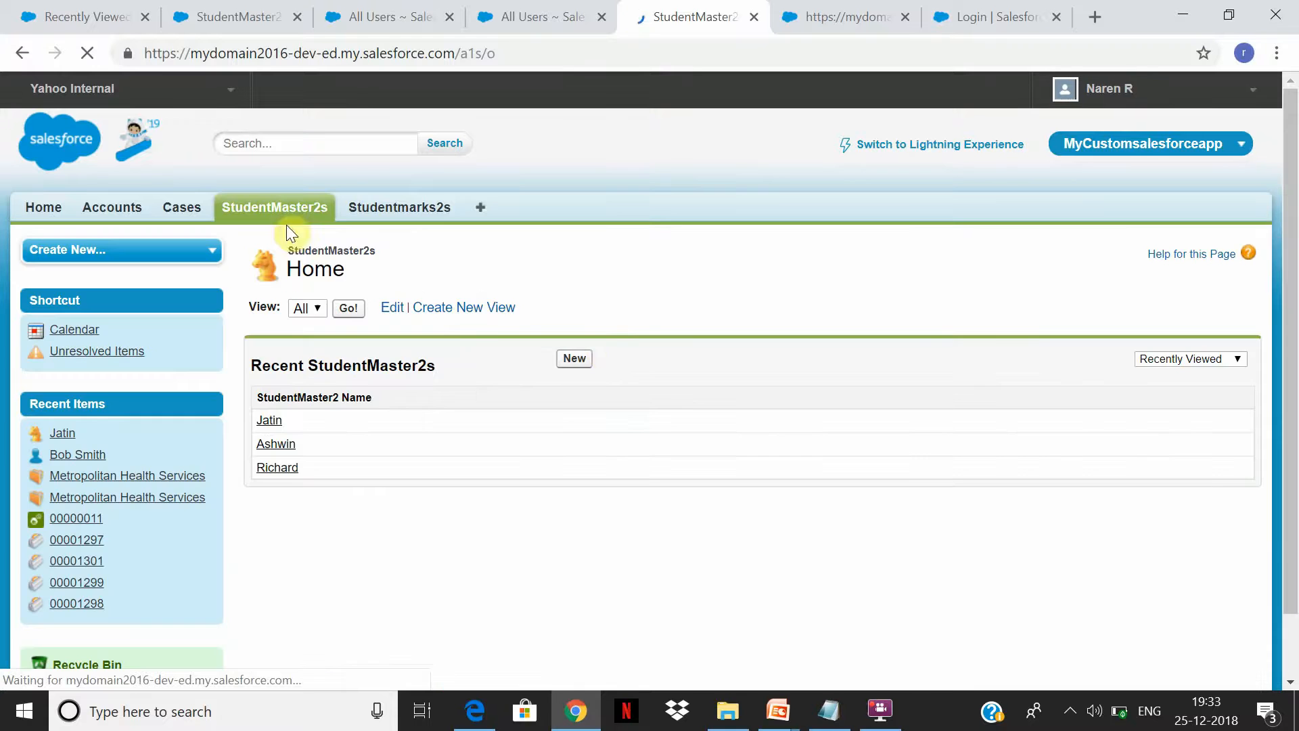
pyautogui.click(573, 360)
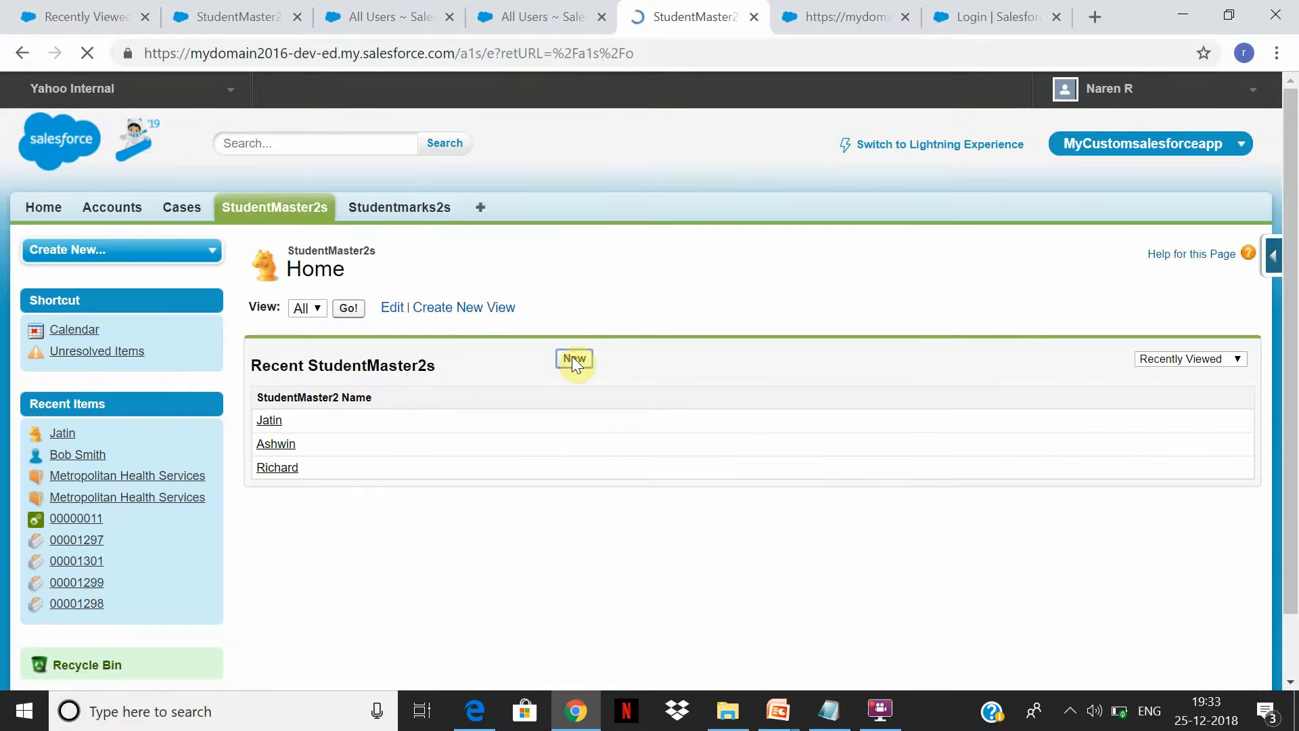
pyautogui.click(562, 384)
pyautogui.write('/')
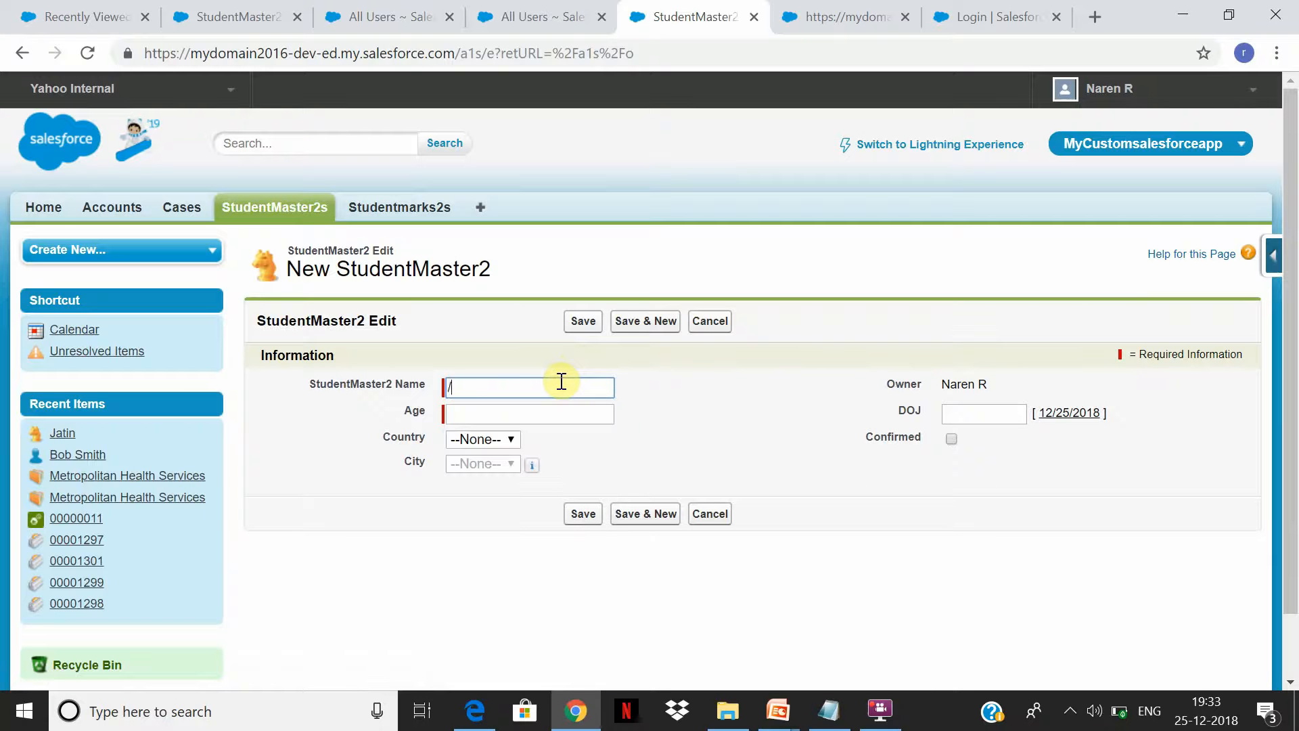
pyautogui.write('Joohnly')
pyautogui.click(556, 412)
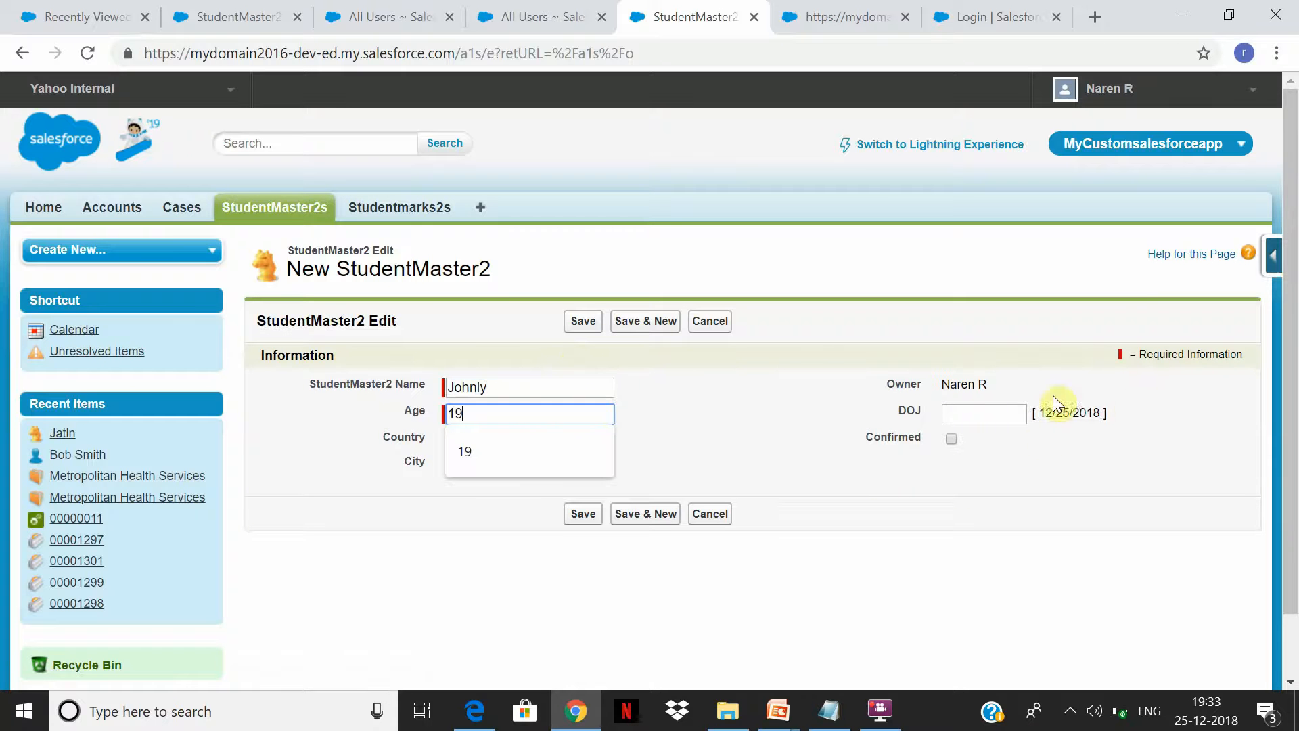
pyautogui.click(1072, 414)
pyautogui.click(589, 515)
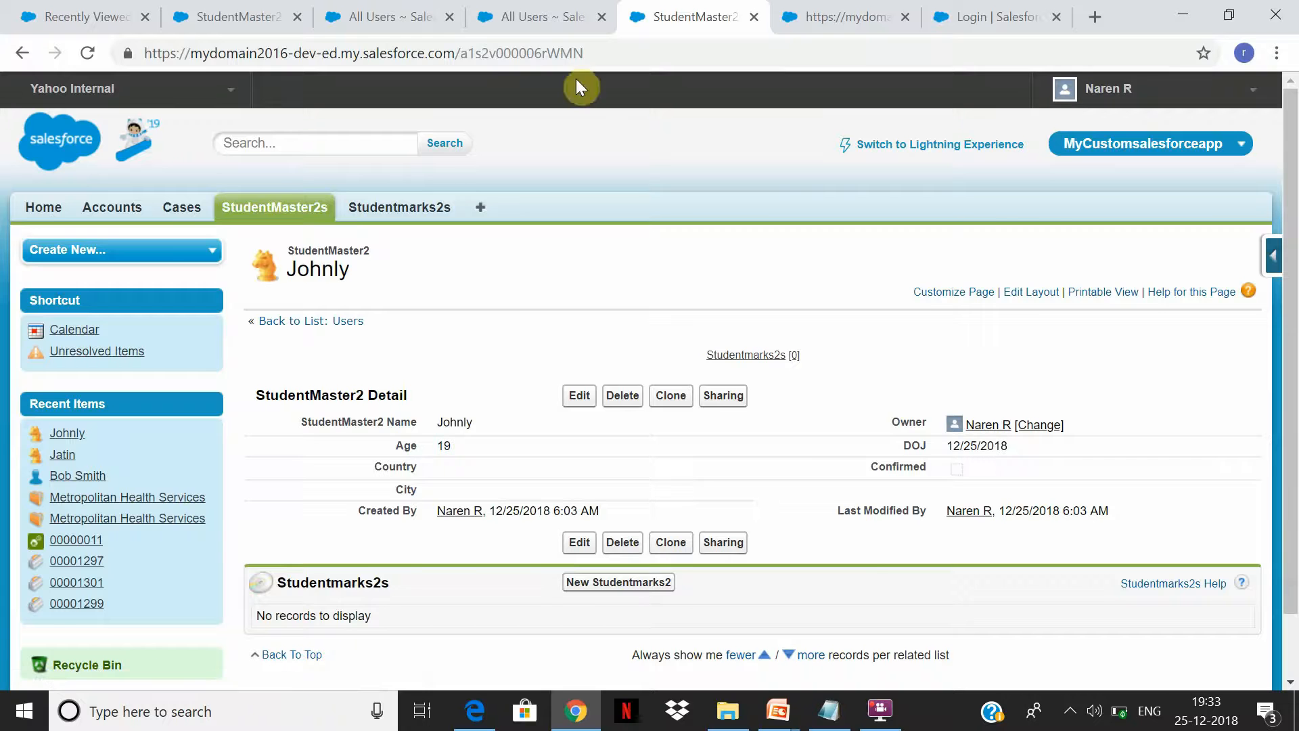
# Log in as the CFO user from the users list and switch that session to MyCustomsalesforceapp
pyautogui.click(389, 24)
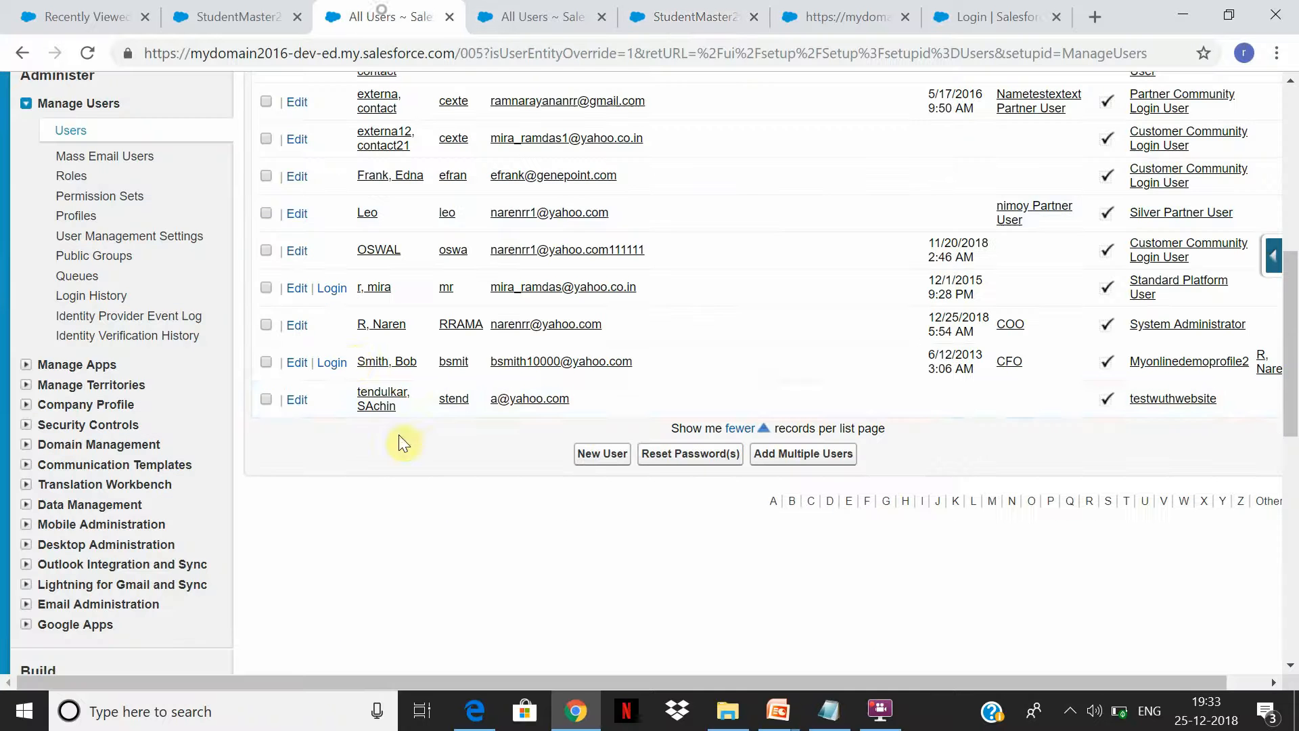
pyautogui.click(339, 363)
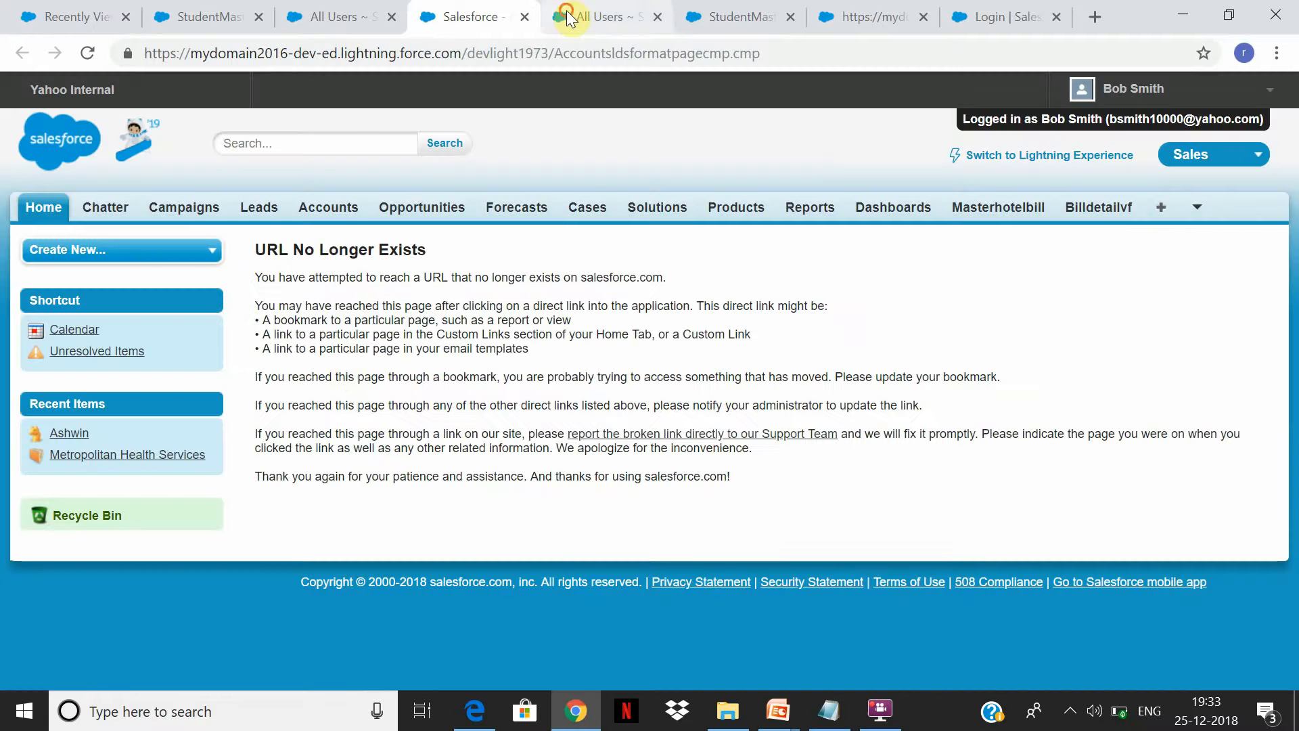
pyautogui.click(590, 16)
pyautogui.click(485, 21)
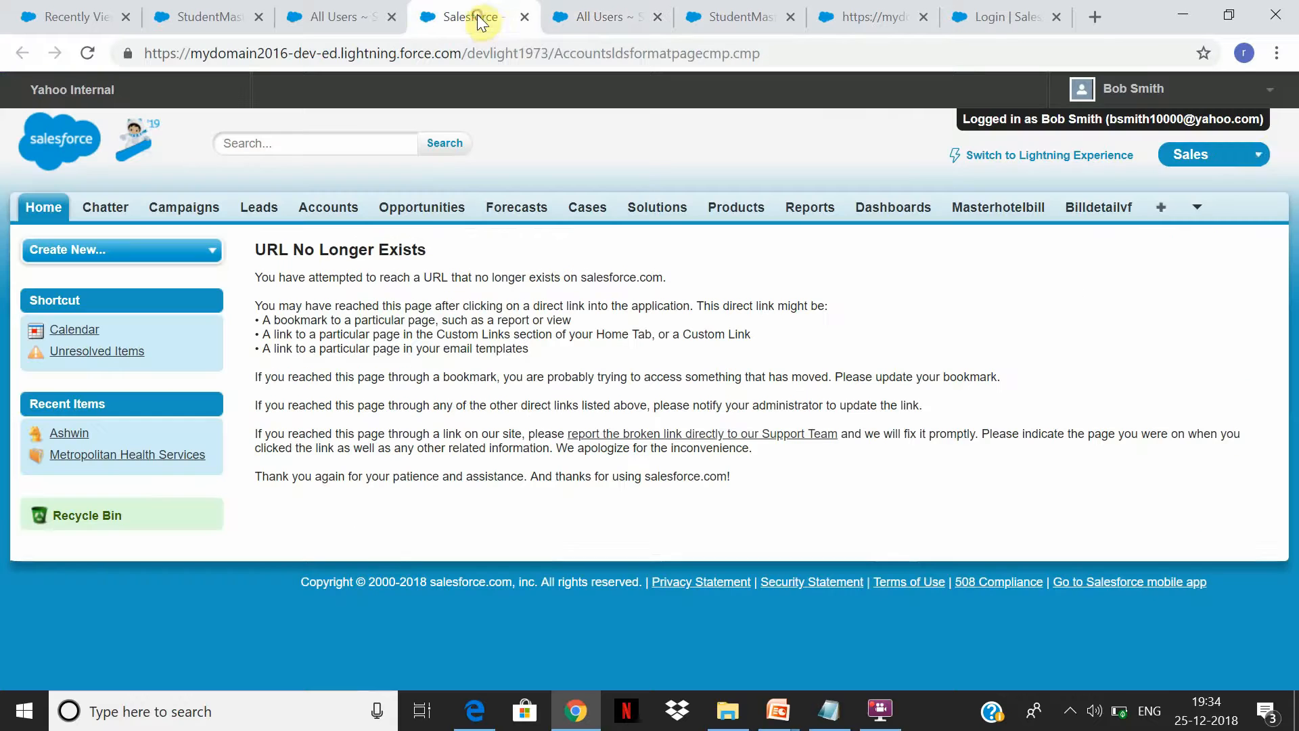
pyautogui.click(1256, 153)
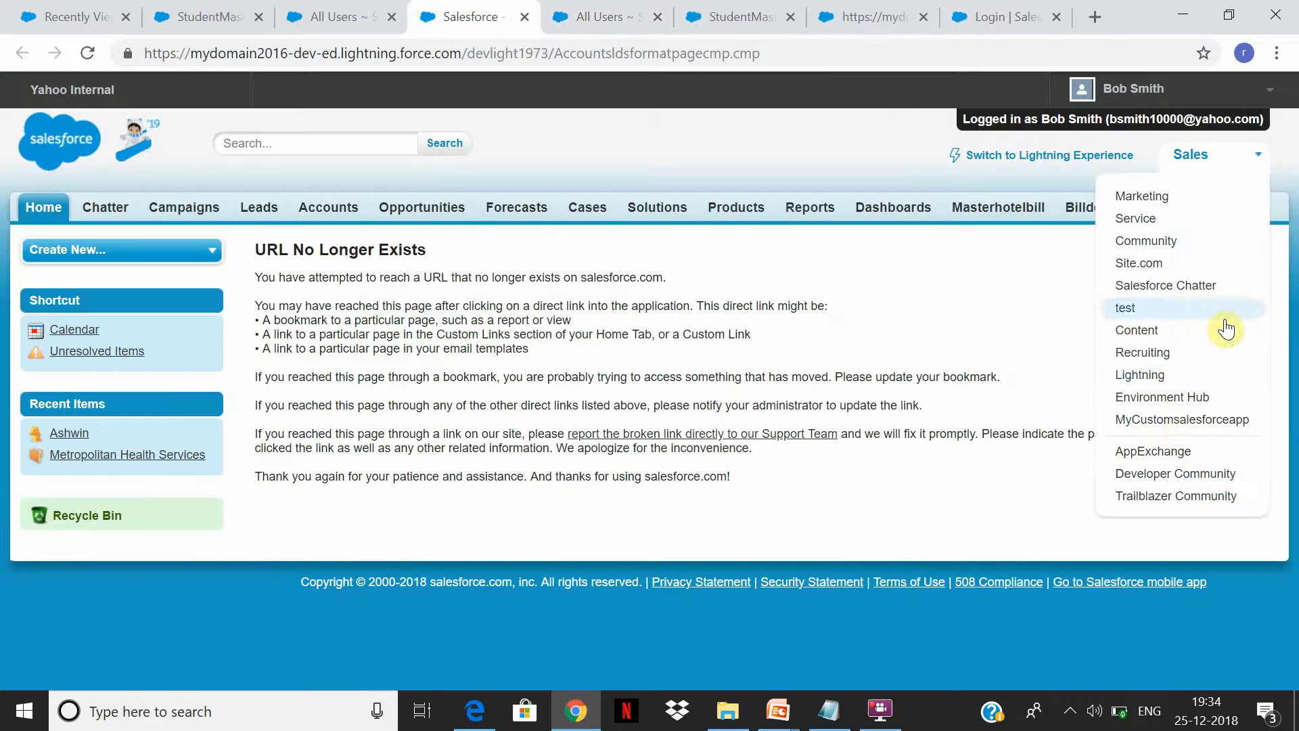
pyautogui.click(1181, 422)
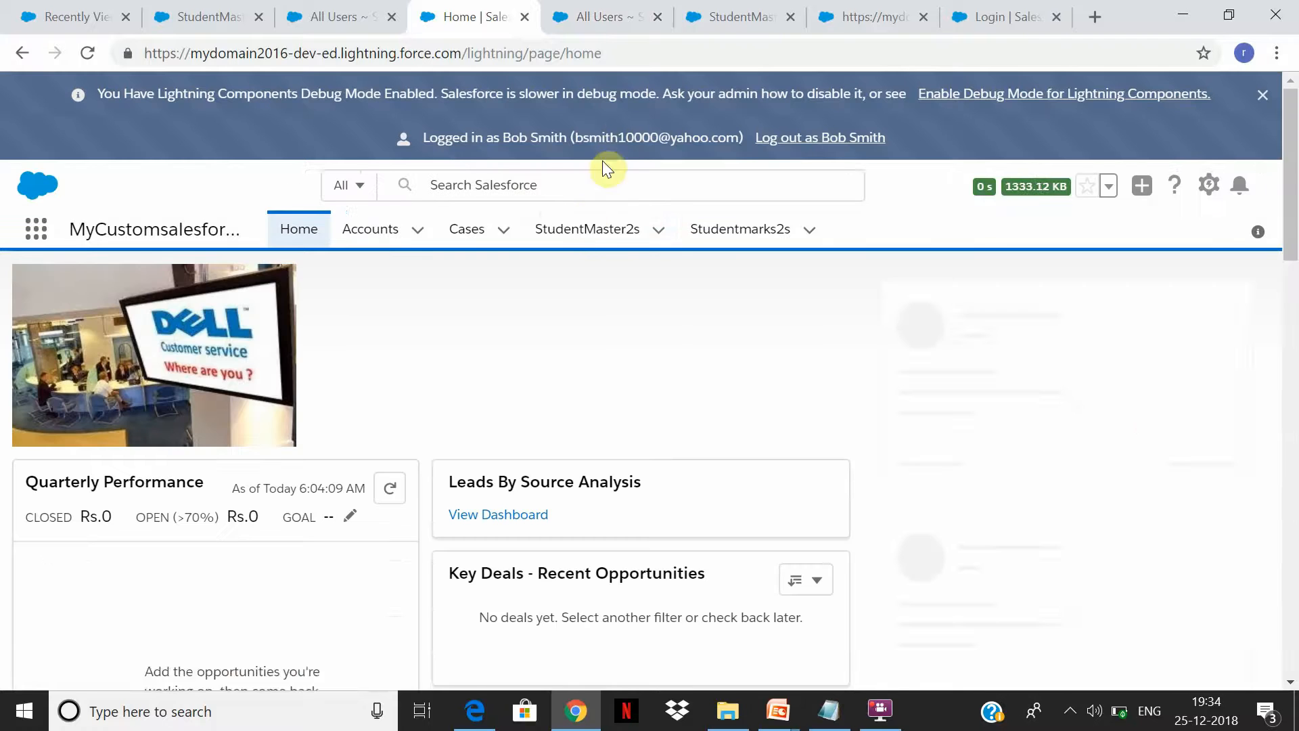
# Display the All list view of StudentMaster2s to check which records the CFO user can access
pyautogui.click(594, 230)
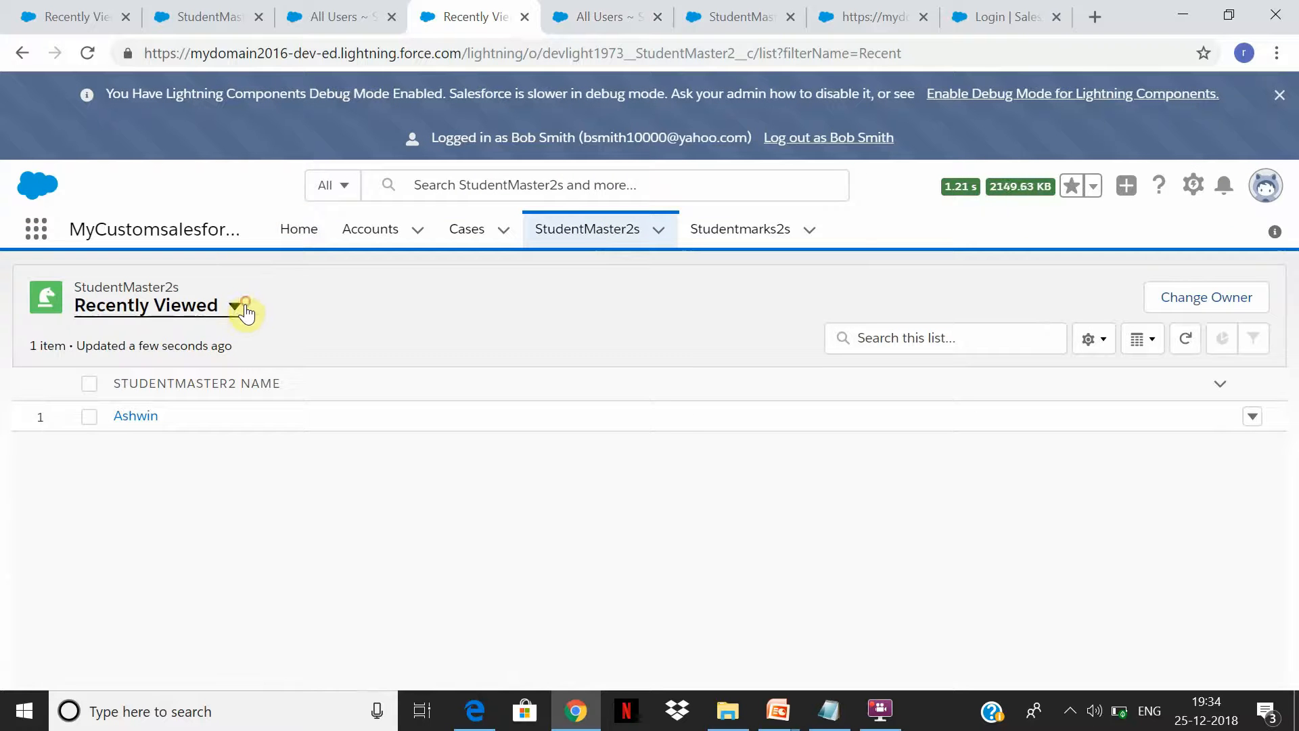
pyautogui.click(234, 308)
pyautogui.click(155, 363)
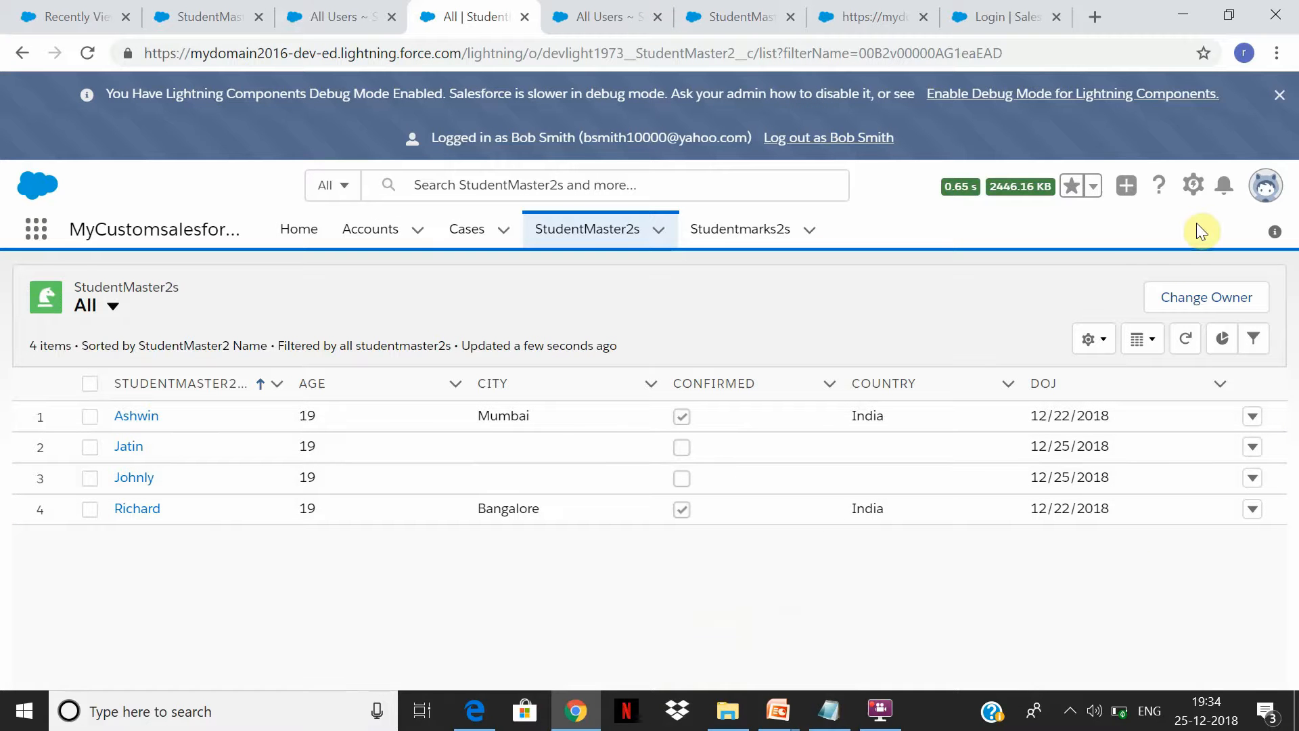
# Switch to the PowerPoint slide show and go to the Roles slide on role hierarchy
pyautogui.moveTo(890, 726)
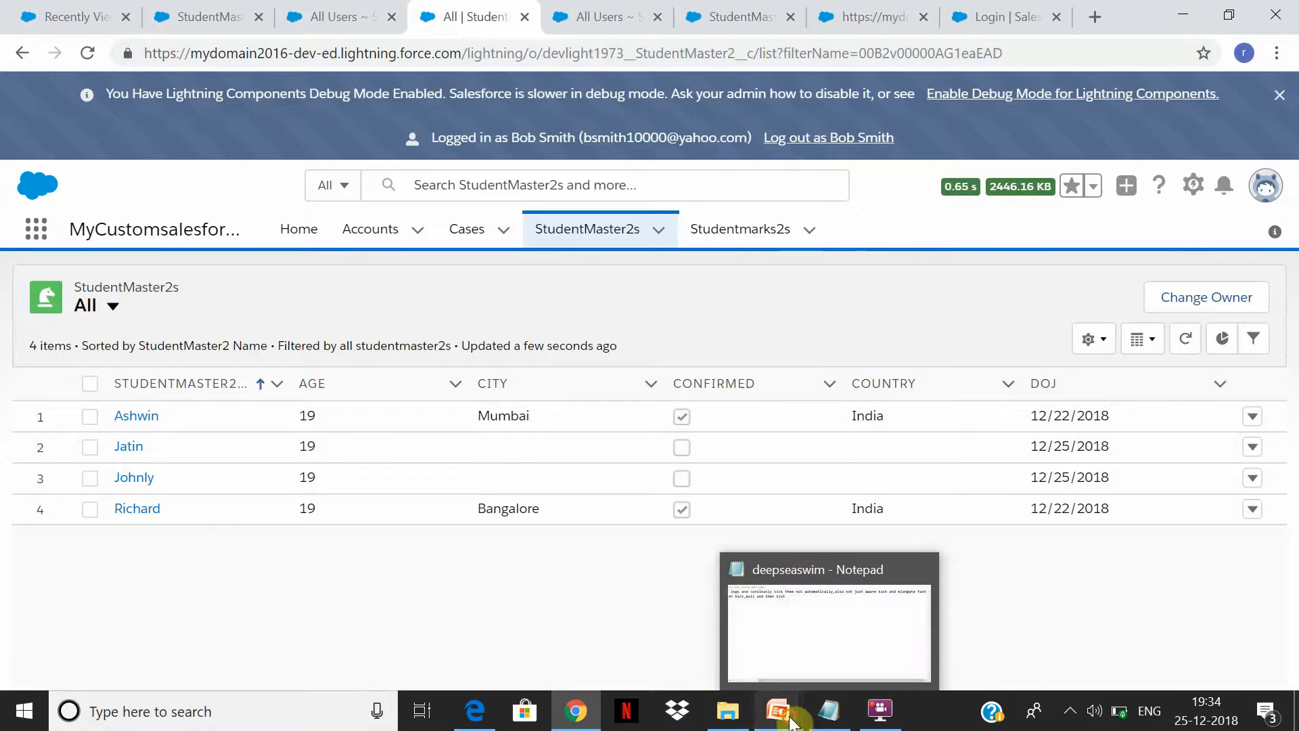
pyautogui.moveTo(778, 710)
pyautogui.click(635, 644)
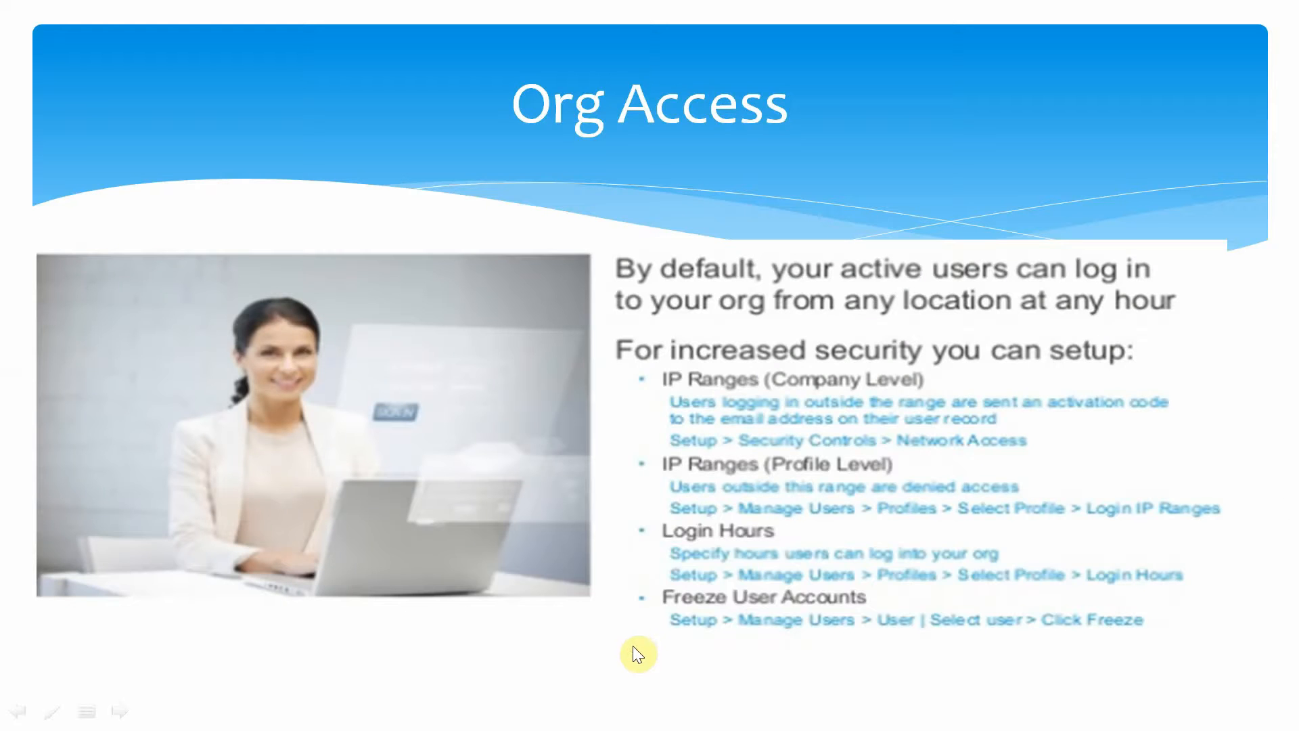
pyautogui.press('Right')
pyautogui.press('Right')
pyautogui.press('Right')
pyautogui.press('Left')
pyautogui.press('Left')
pyautogui.press('Left')
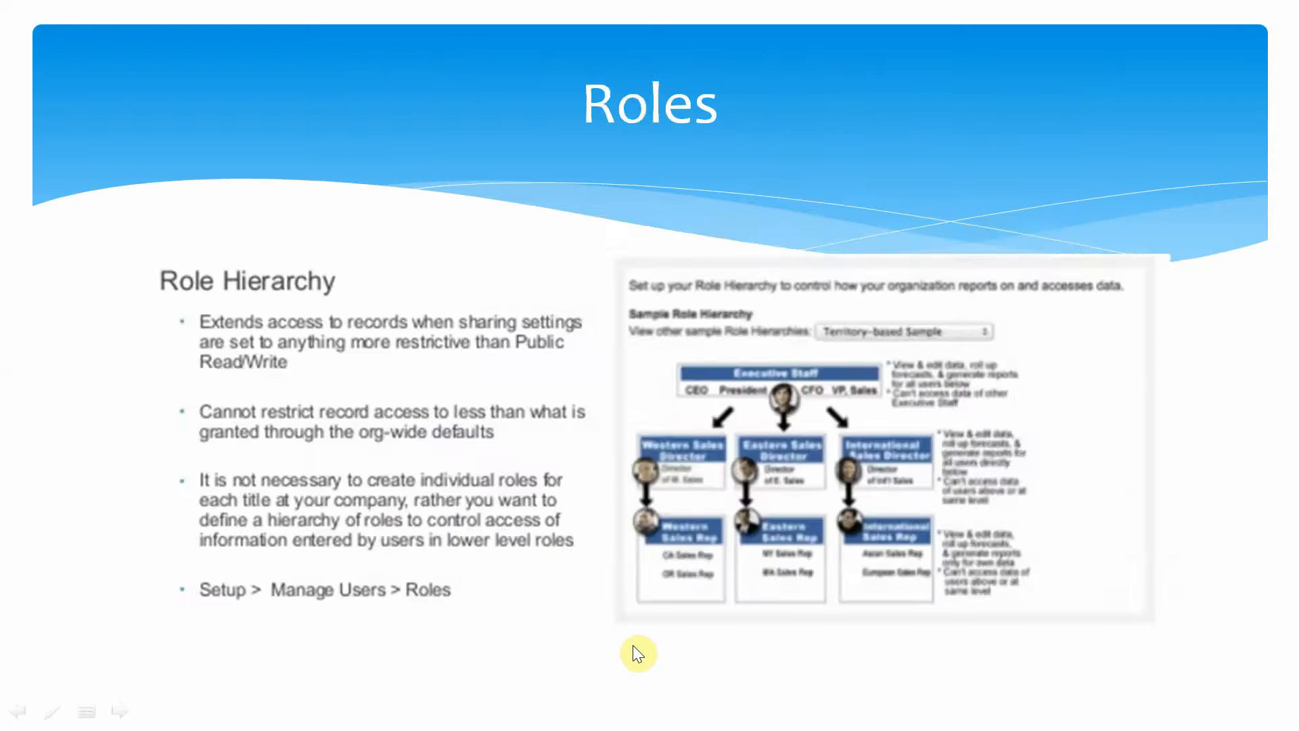